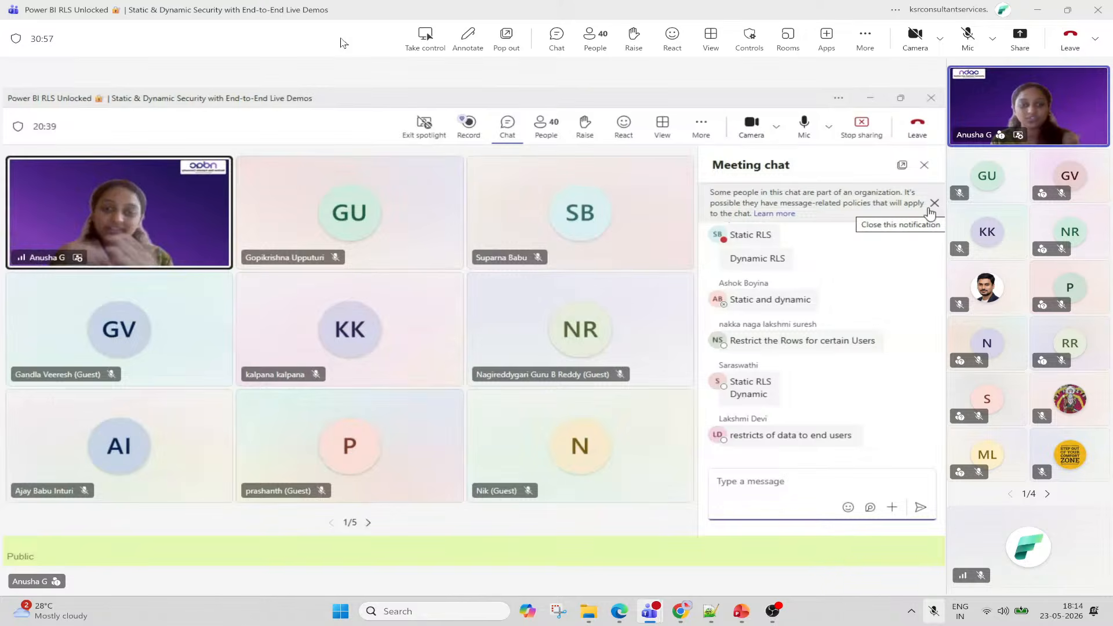
Capture a full-screen snip of the Teams meeting view with Snipping Tool, then close it.
{"action": "left_click", "coordinate": [563, 609]}
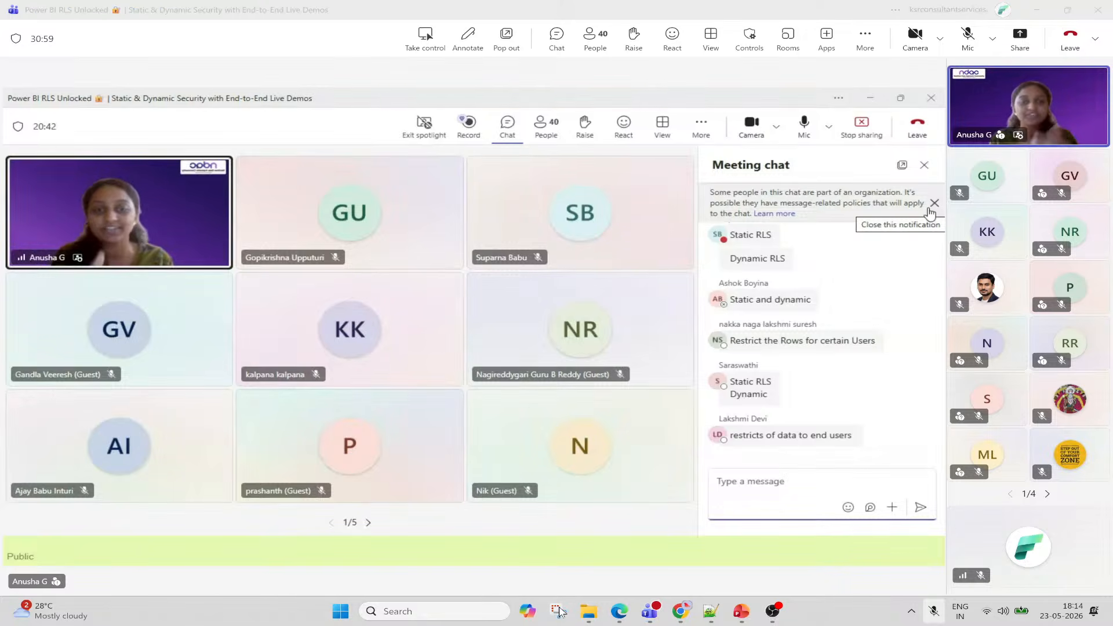
{"action": "left_click", "coordinate": [631, 39]}
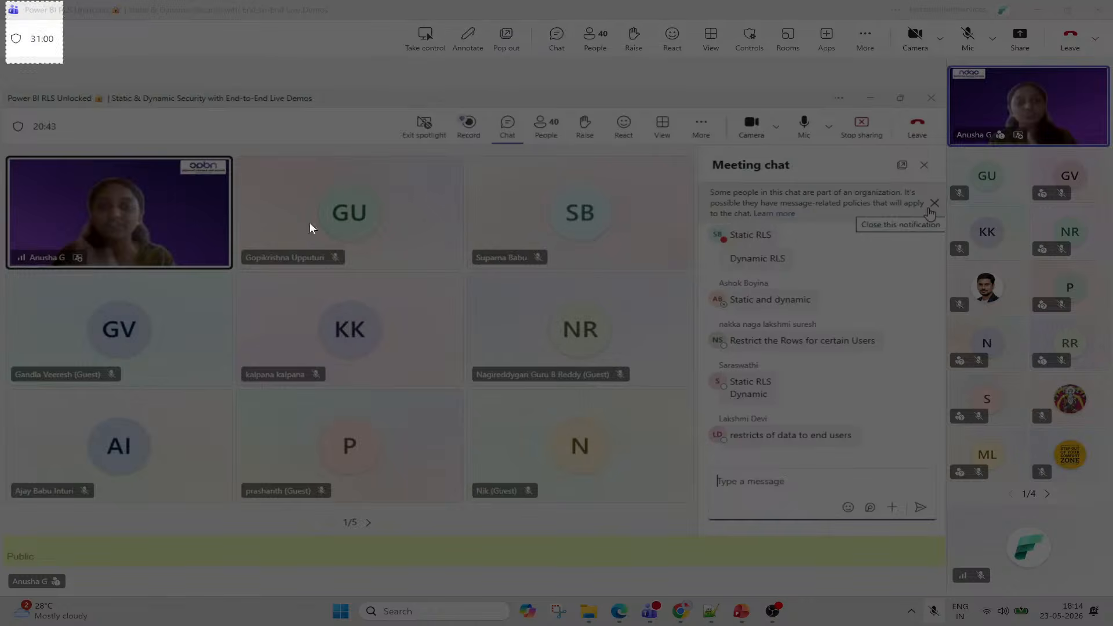
{"action": "left_click_drag", "start_coordinate": [6, 1], "coordinate": [1092, 566]}
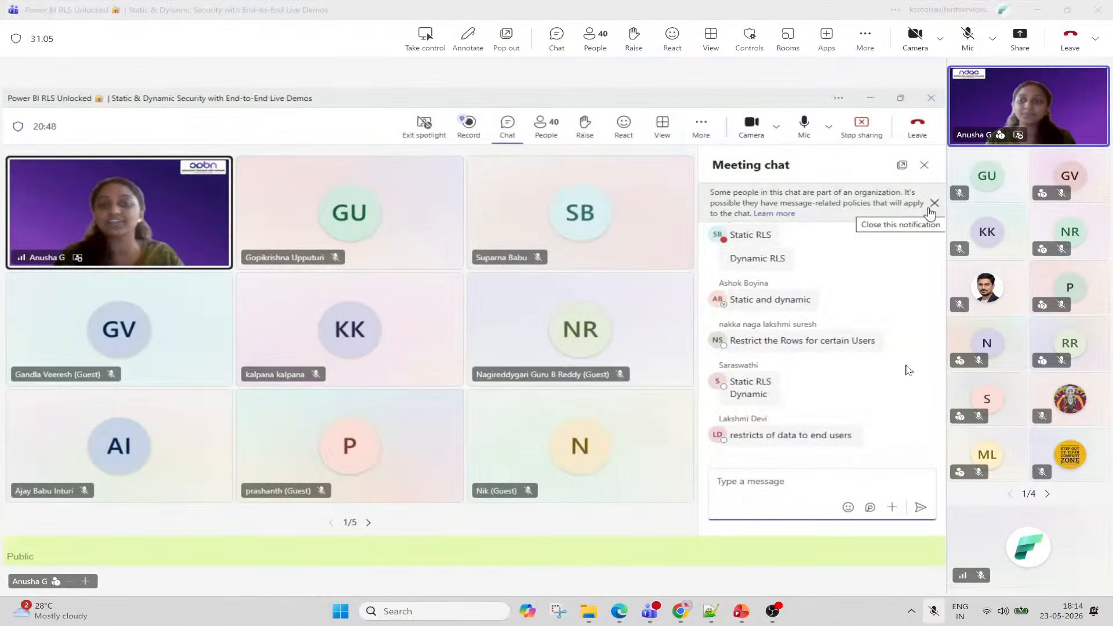
{"action": "left_click", "coordinate": [966, 13]}
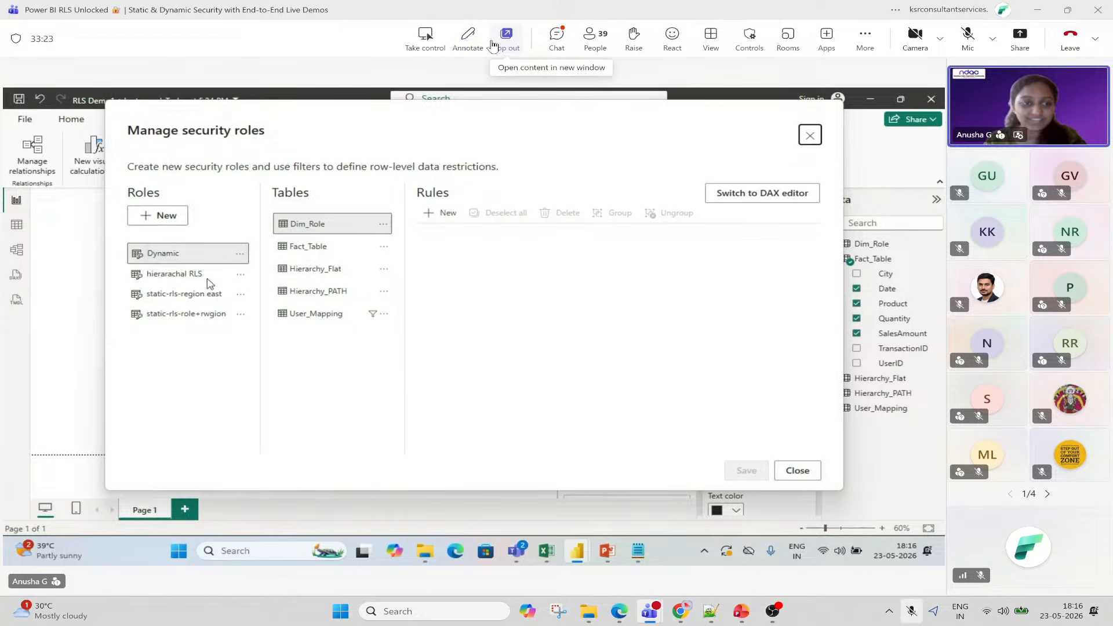
React with a heart to the latest Teams meeting chat message, then close the chat.
{"action": "left_click", "coordinate": [561, 36]}
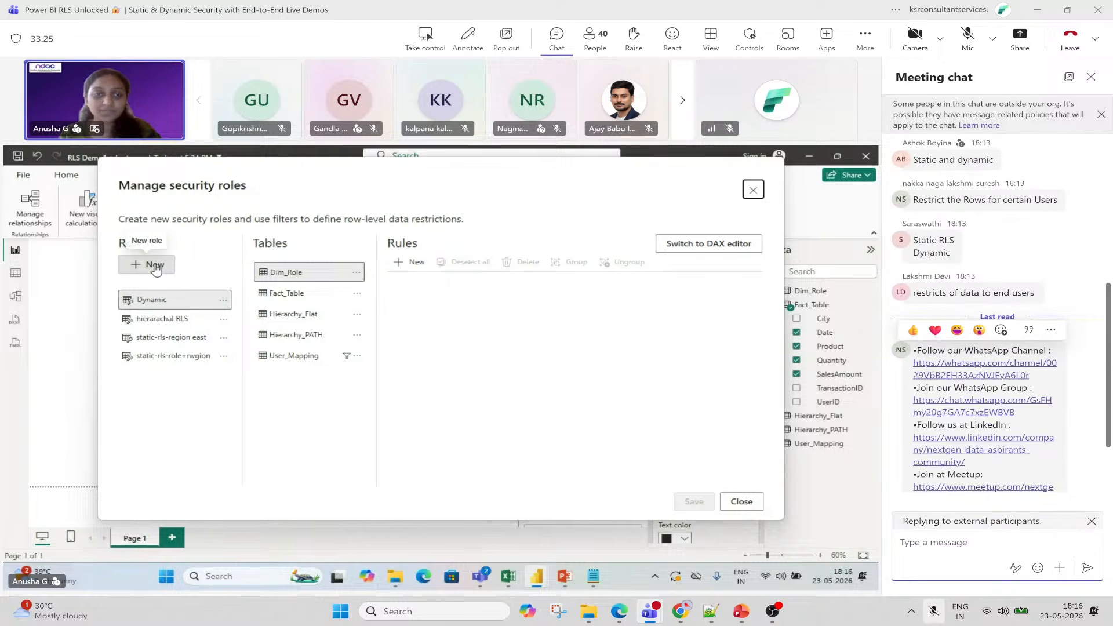
{"action": "mouse_move", "coordinate": [946, 355]}
{"action": "left_click", "coordinate": [935, 332]}
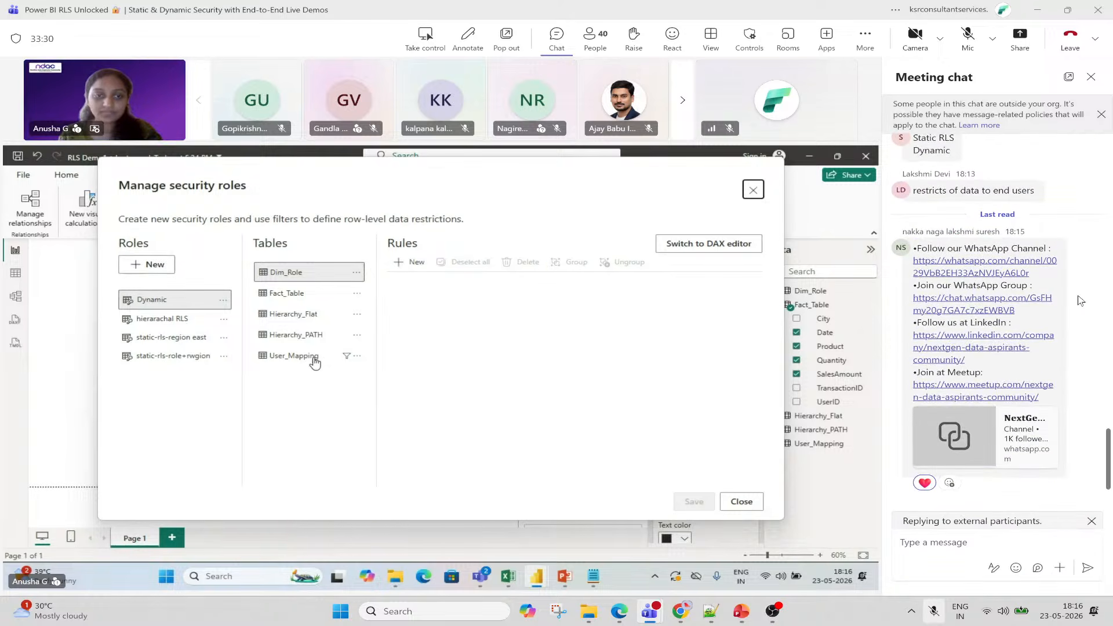
{"action": "scroll", "coordinate": [1080, 300], "scroll_direction": "up", "scroll_amount": 5}
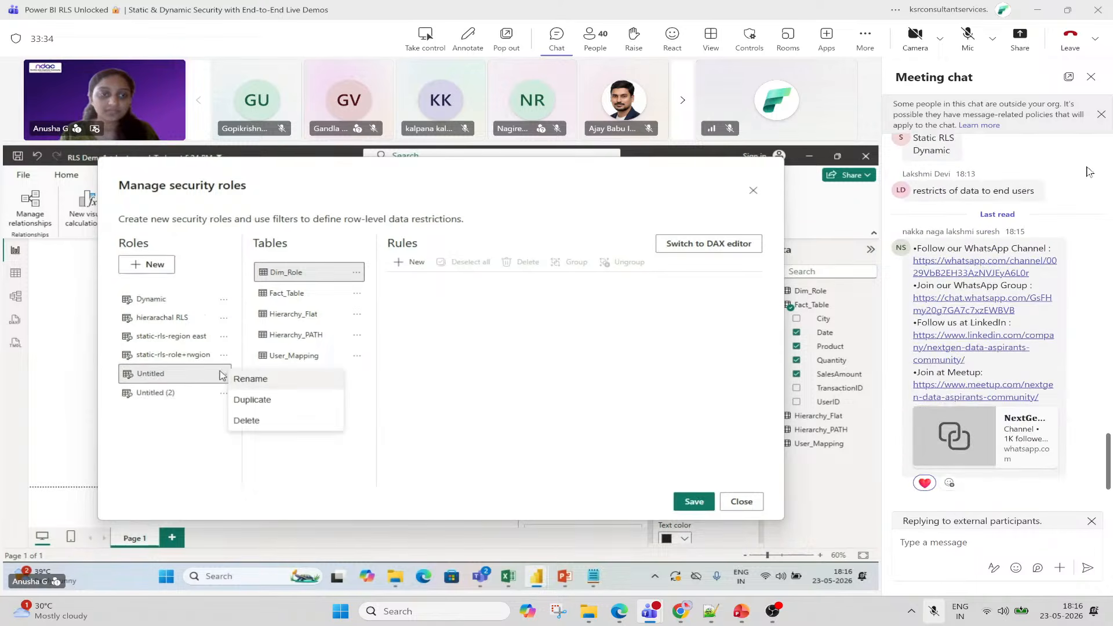
{"action": "left_click", "coordinate": [1091, 76]}
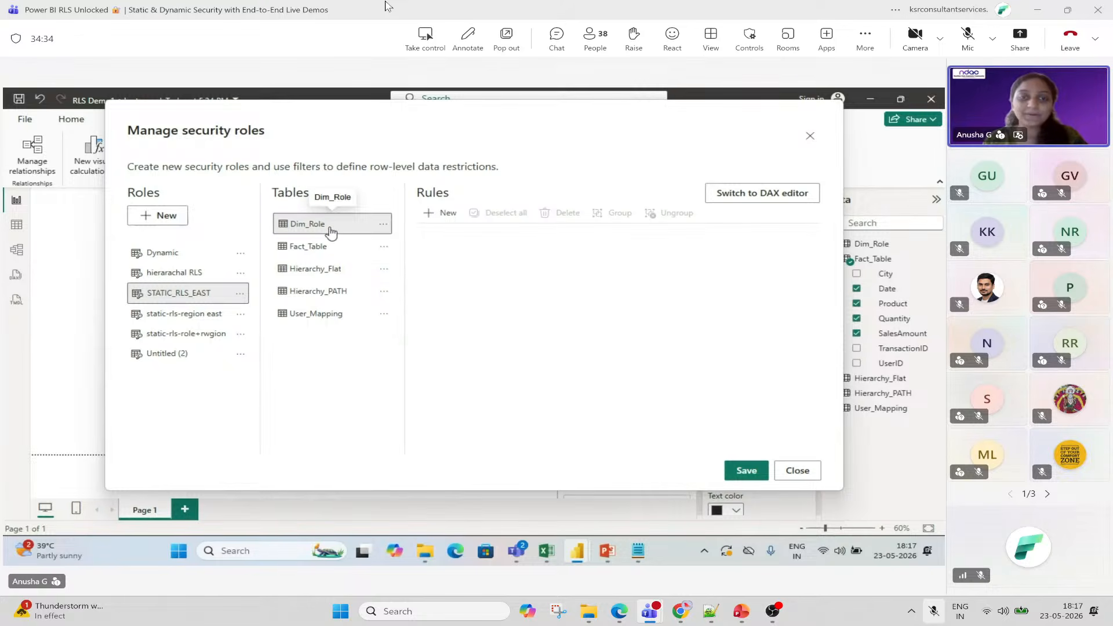
Add a Dim_Role rule Region equals East to STATIC_RLS_EAST, save it, and close the dialog.
{"action": "left_click", "coordinate": [446, 213]}
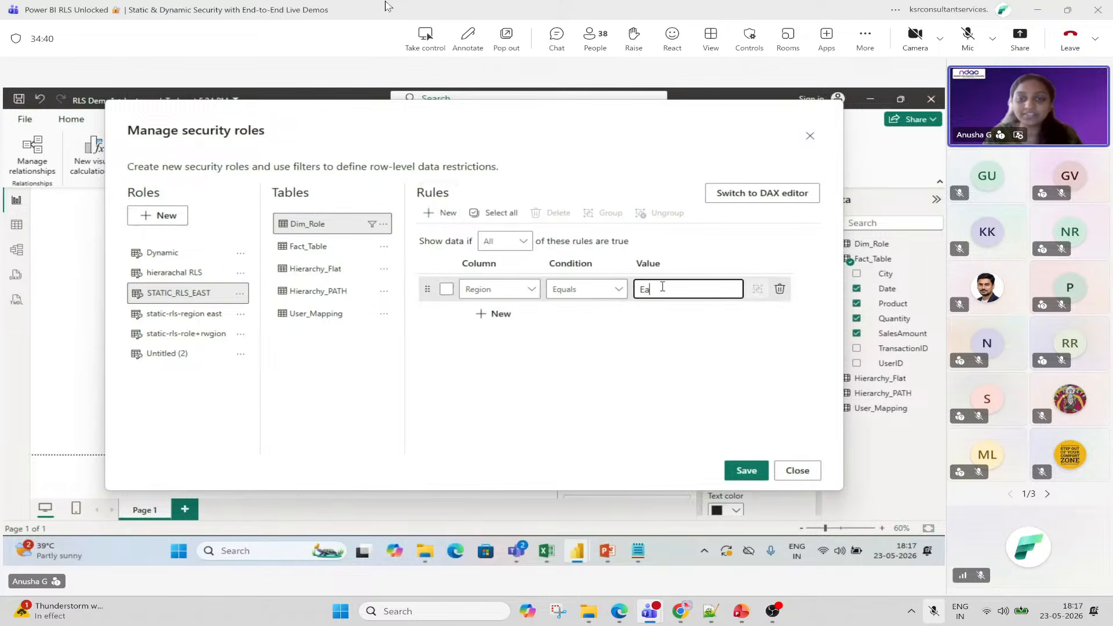
{"action": "left_click", "coordinate": [570, 307]}
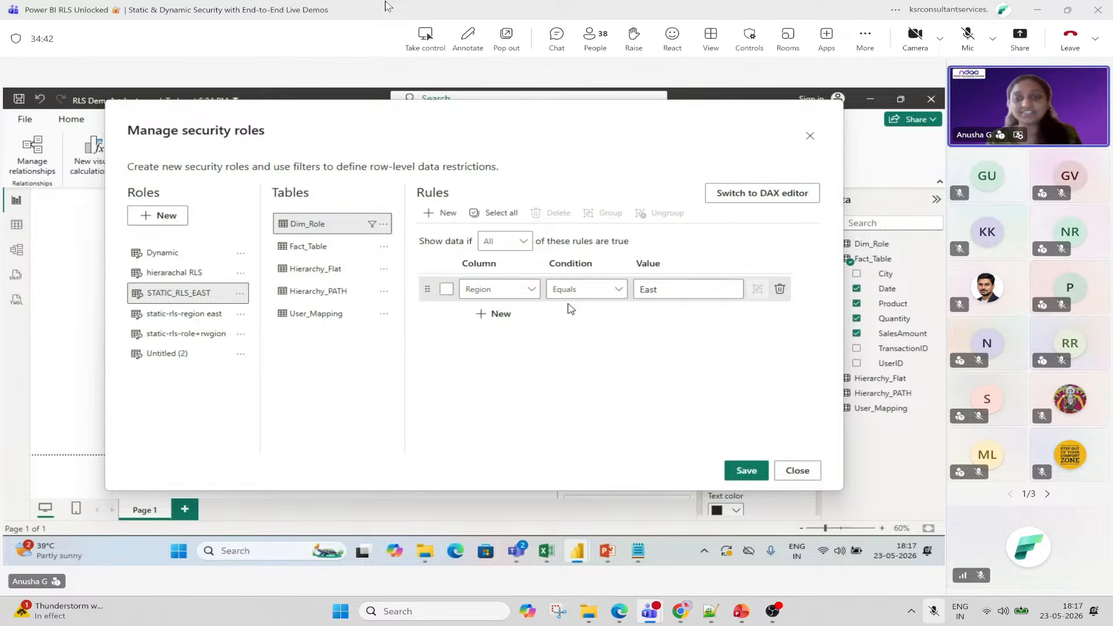
{"action": "left_click", "coordinate": [748, 471]}
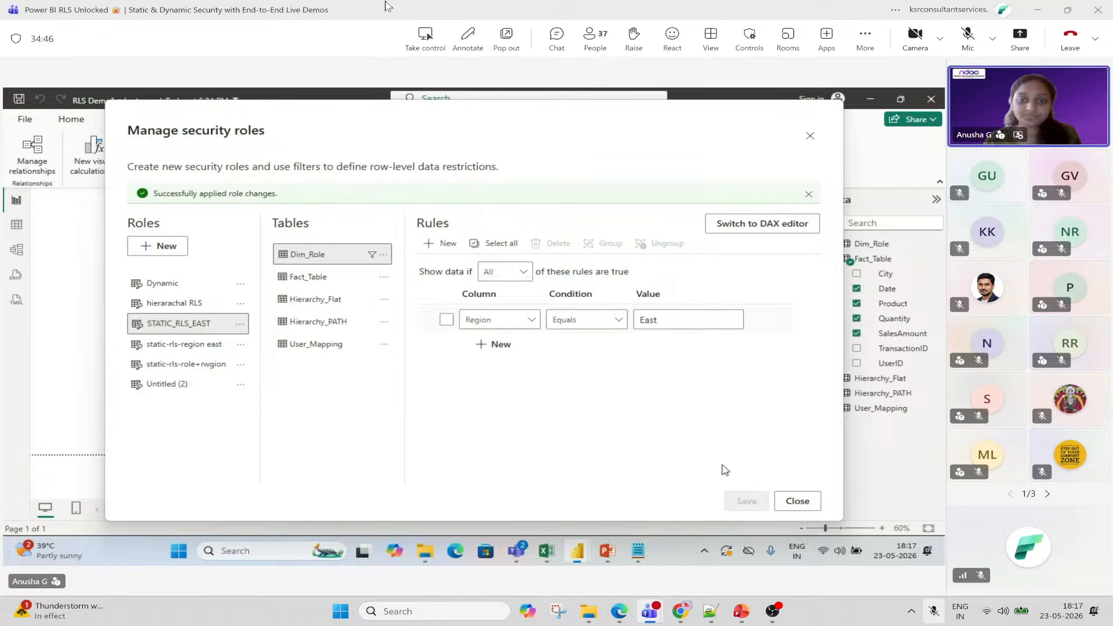
{"action": "left_click", "coordinate": [798, 501]}
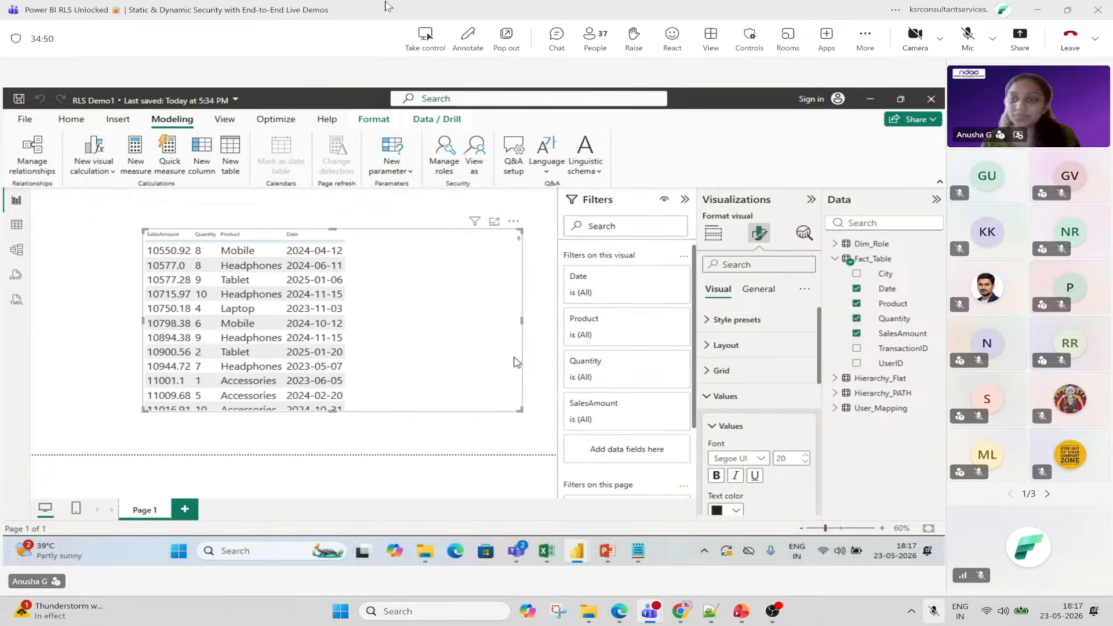
Expand Dim_Role, add its Region field to the sales table visual, and reselect the table.
{"action": "left_click", "coordinate": [835, 243]}
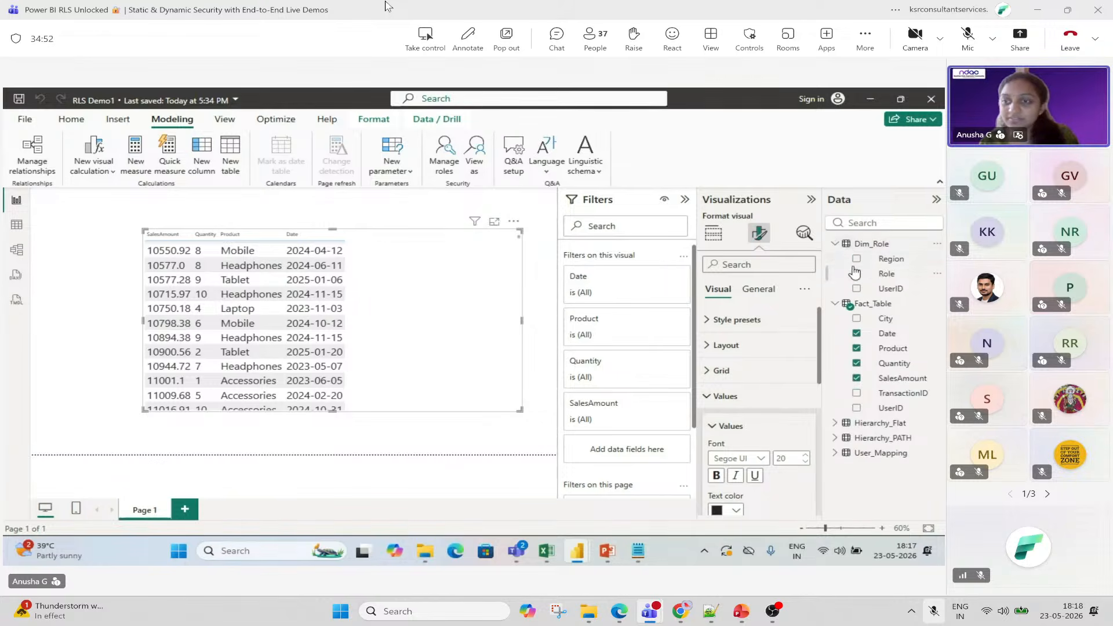
{"action": "left_click", "coordinate": [857, 259]}
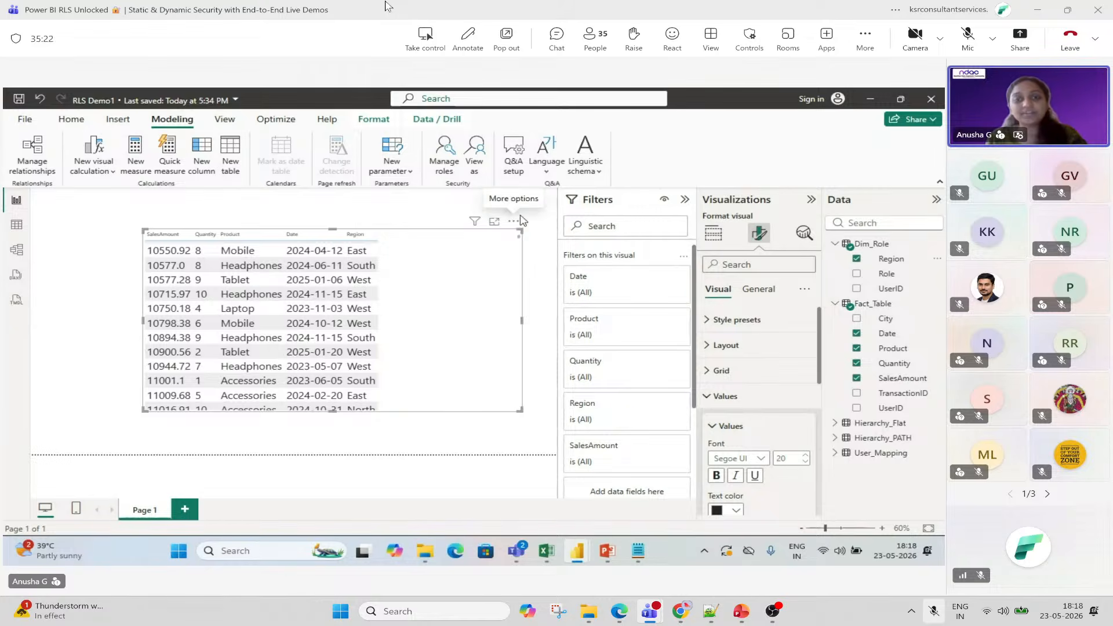
{"action": "left_click", "coordinate": [534, 225]}
{"action": "left_click", "coordinate": [448, 273]}
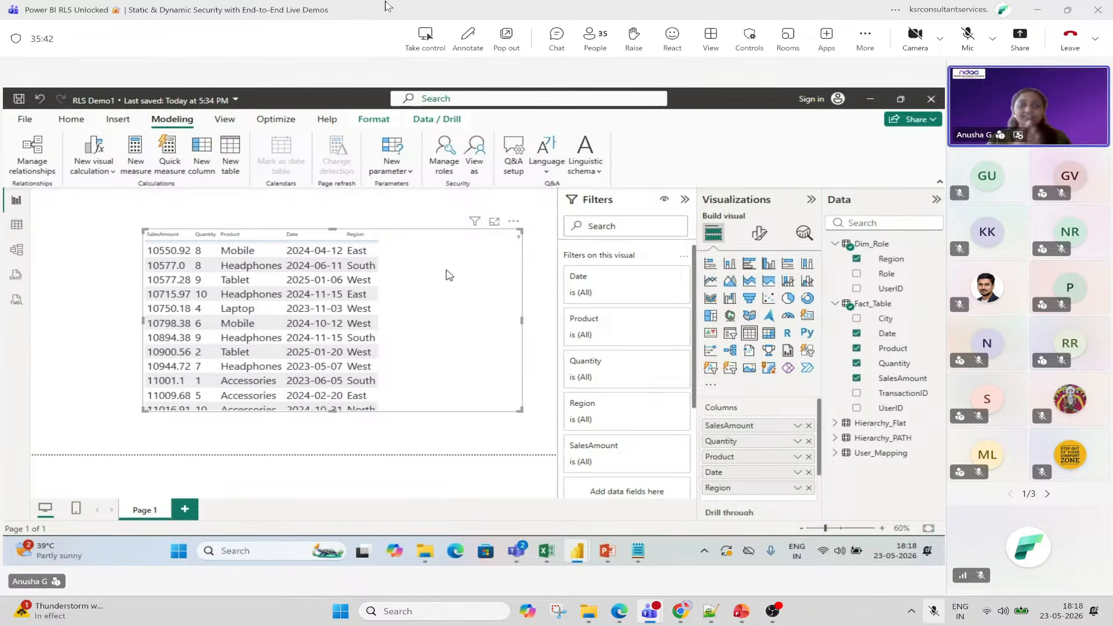
Preview the report as the STATIC_RLS_EAST role with View as.
{"action": "left_click", "coordinate": [475, 166]}
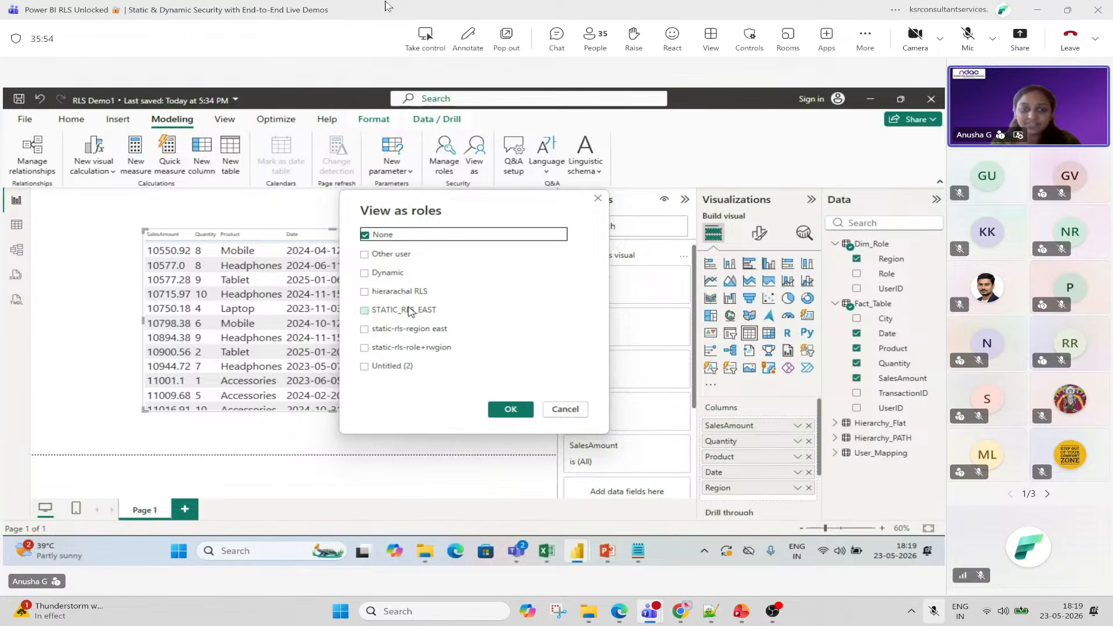
{"action": "left_click", "coordinate": [365, 310]}
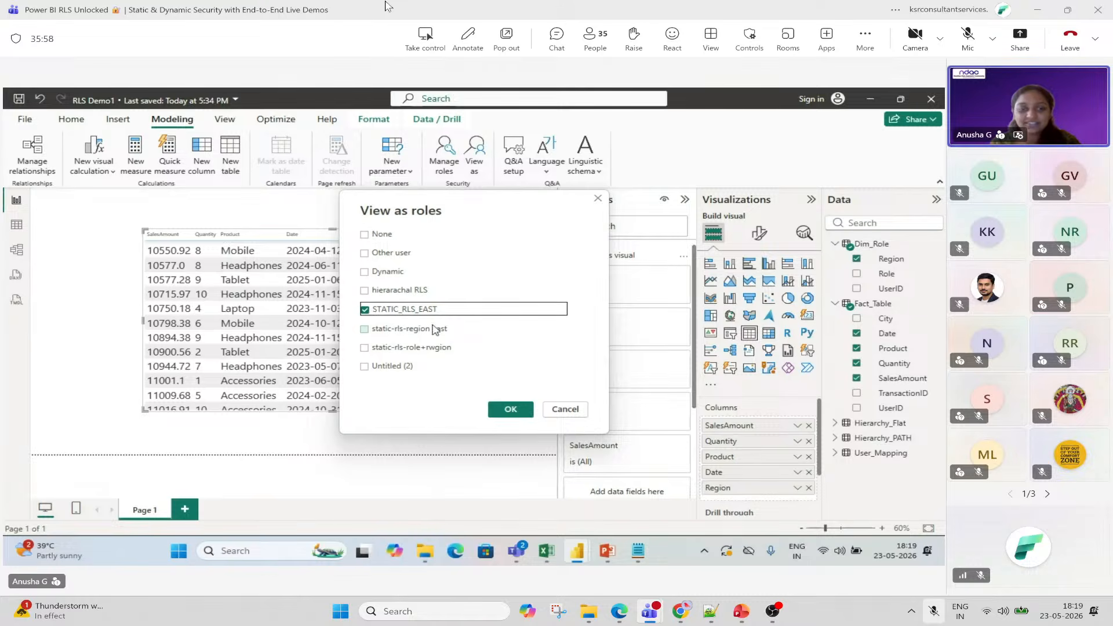
{"action": "left_click", "coordinate": [508, 410]}
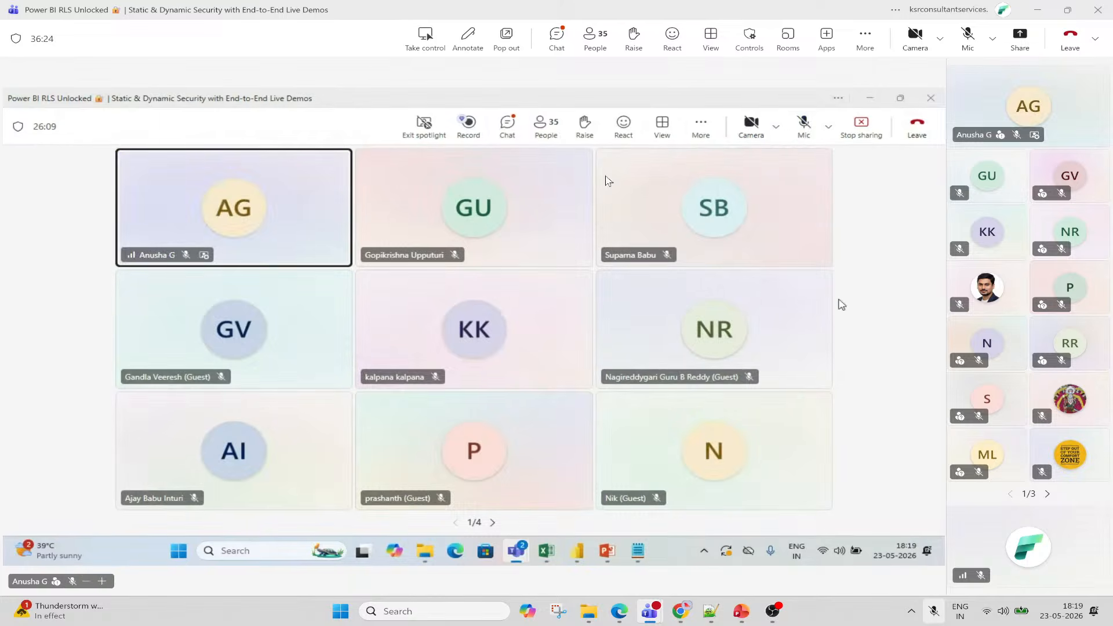
{"action": "left_click", "coordinate": [972, 41]}
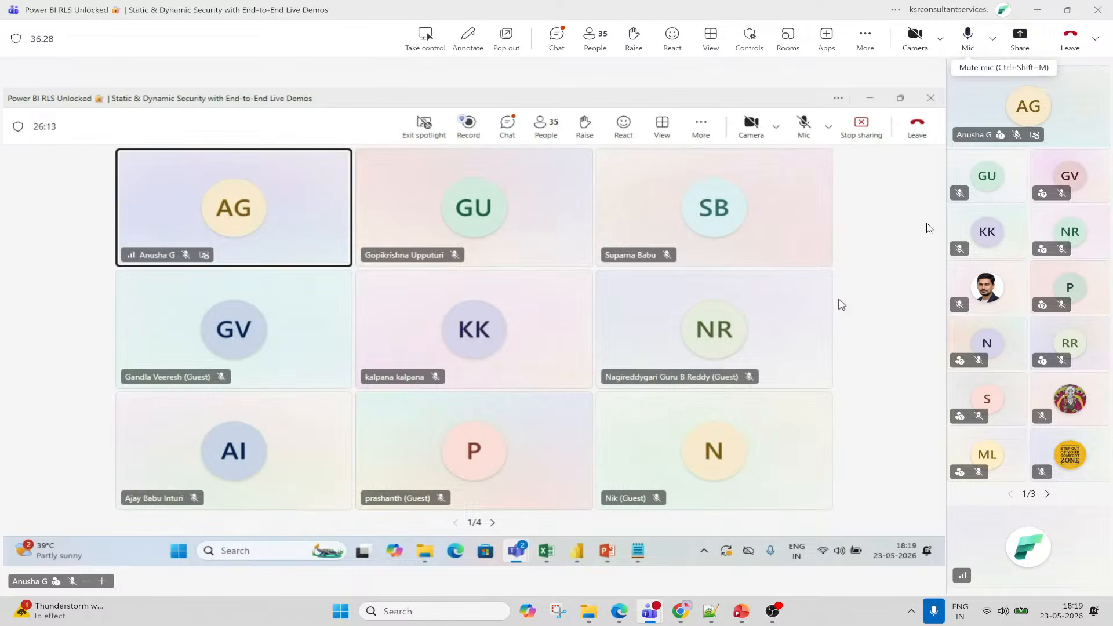
{"action": "left_click", "coordinate": [915, 36]}
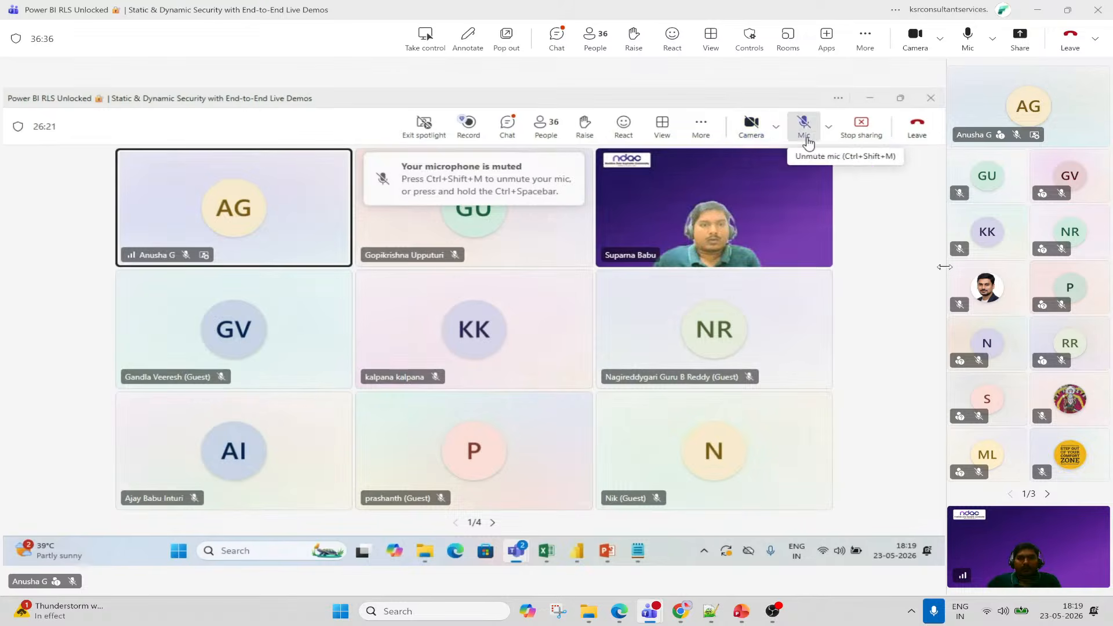
{"action": "left_click", "coordinate": [968, 36]}
{"action": "left_click", "coordinate": [915, 40]}
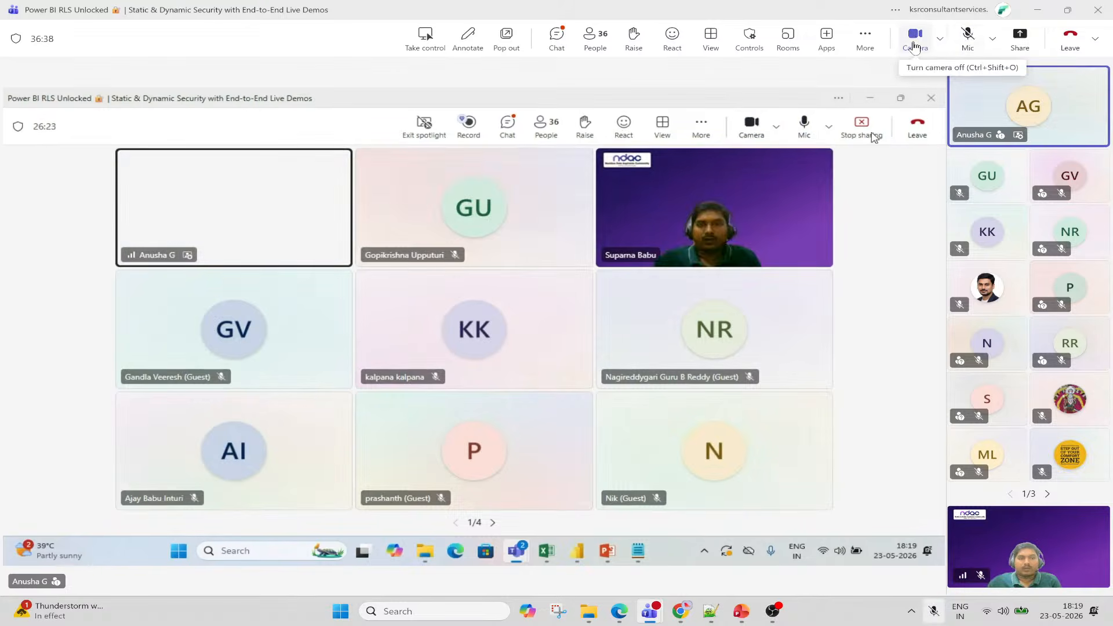
{"action": "left_click", "coordinate": [914, 41]}
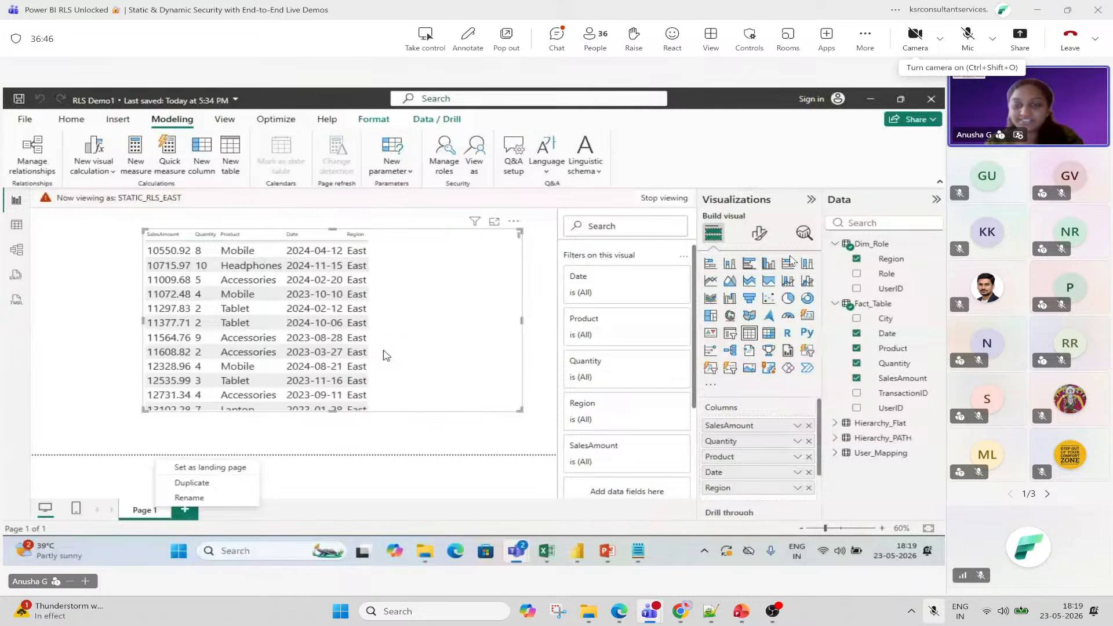
Add a blank Page 2 to the report and reopen Manage security roles.
{"action": "left_click", "coordinate": [186, 516]}
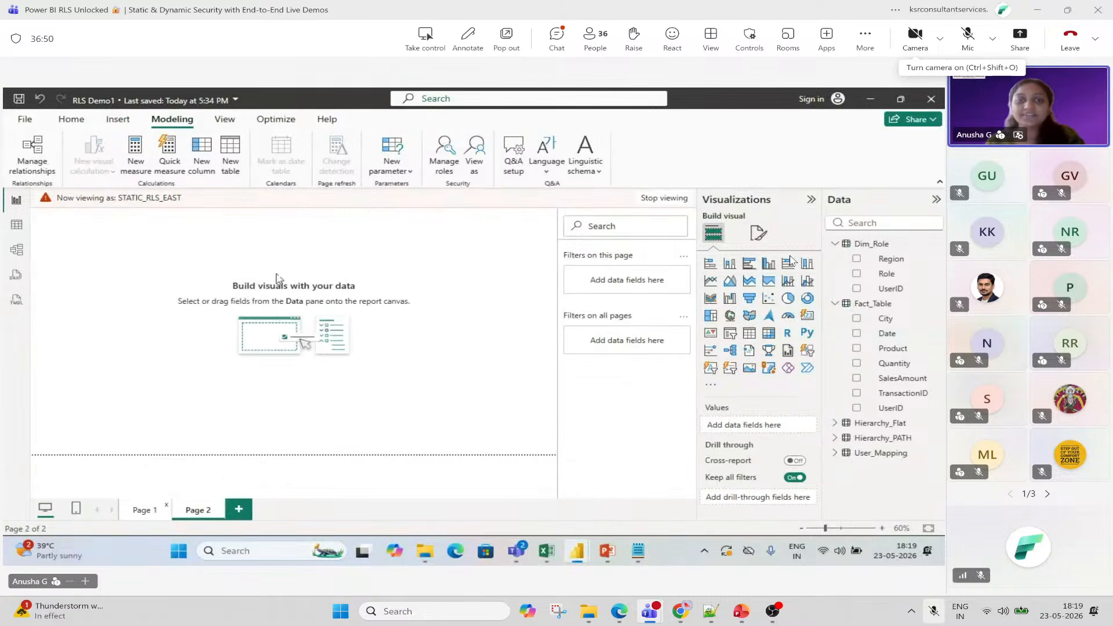
{"action": "left_click", "coordinate": [451, 172]}
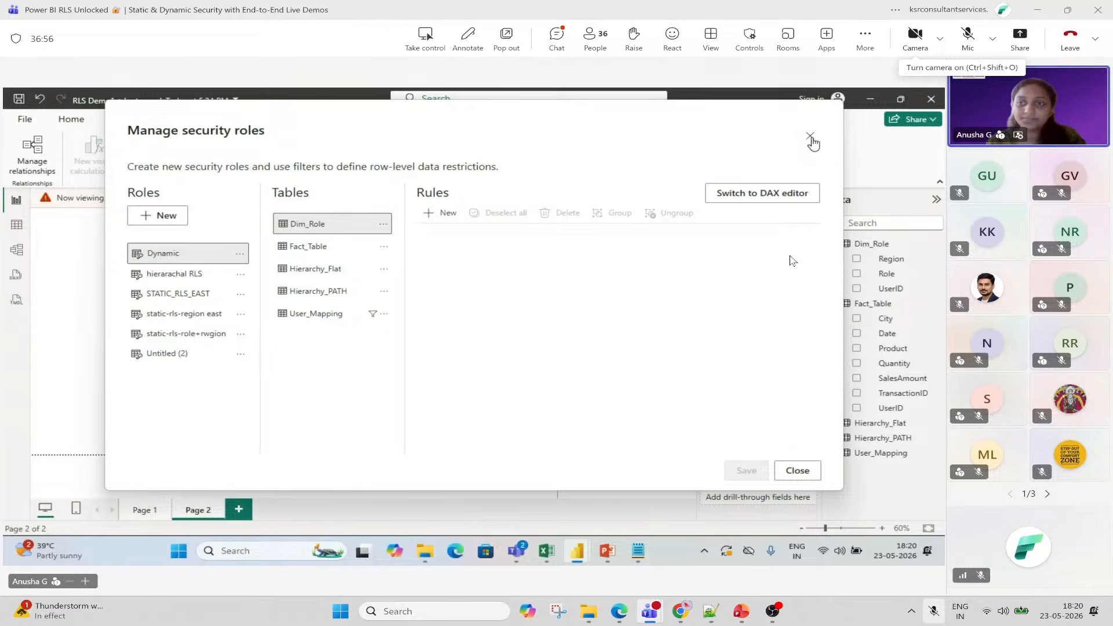
Reopen the security roles manager and create two new blank roles.
{"action": "left_click", "coordinate": [811, 136]}
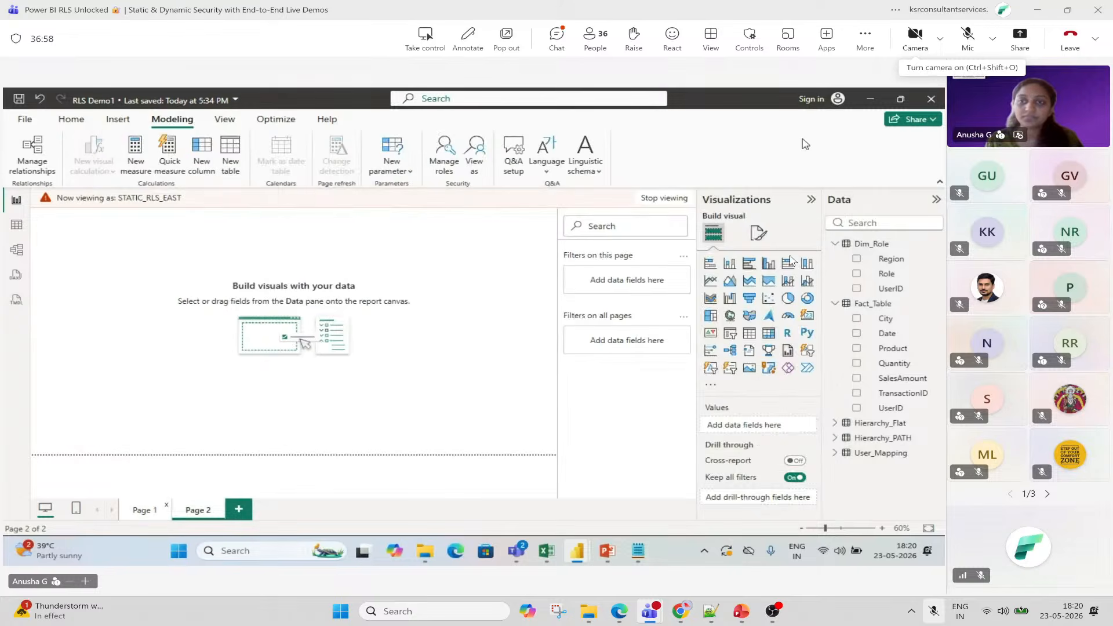
{"action": "left_click", "coordinate": [445, 152]}
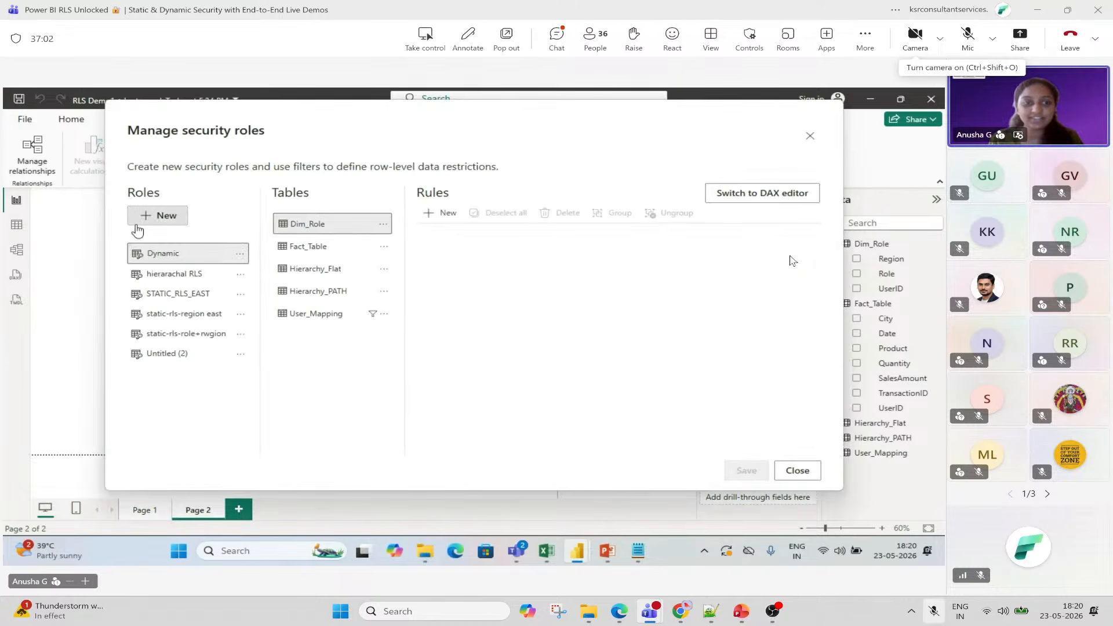
{"action": "left_click", "coordinate": [152, 219]}
{"action": "left_click", "coordinate": [151, 219]}
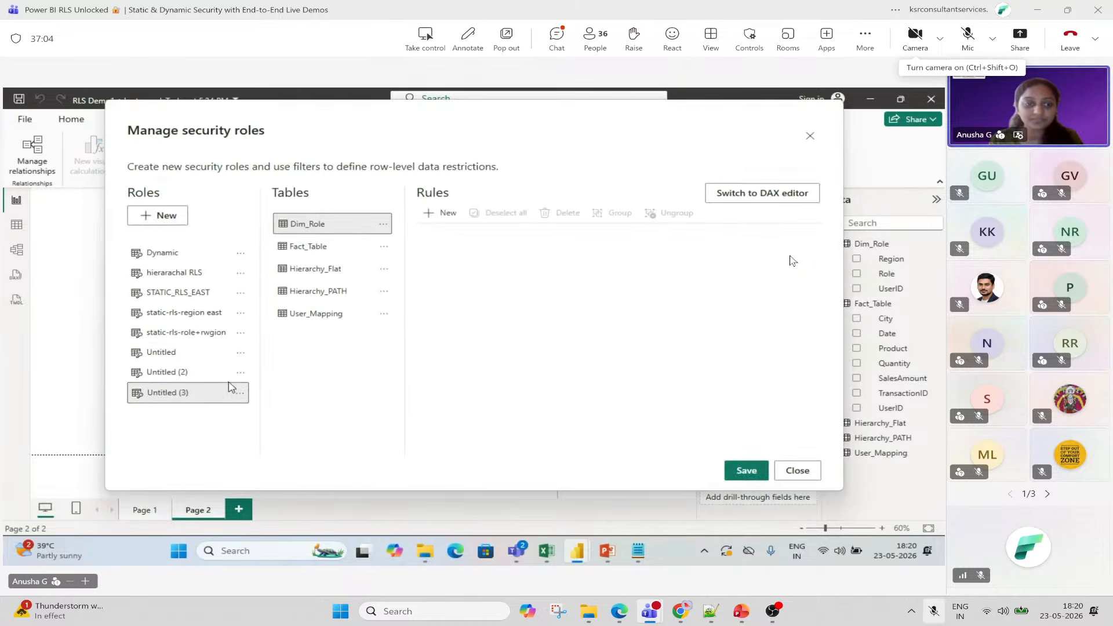
Rename the Untitled (2) role to Statice_rls_east_city.
{"action": "left_click", "coordinate": [239, 373]}
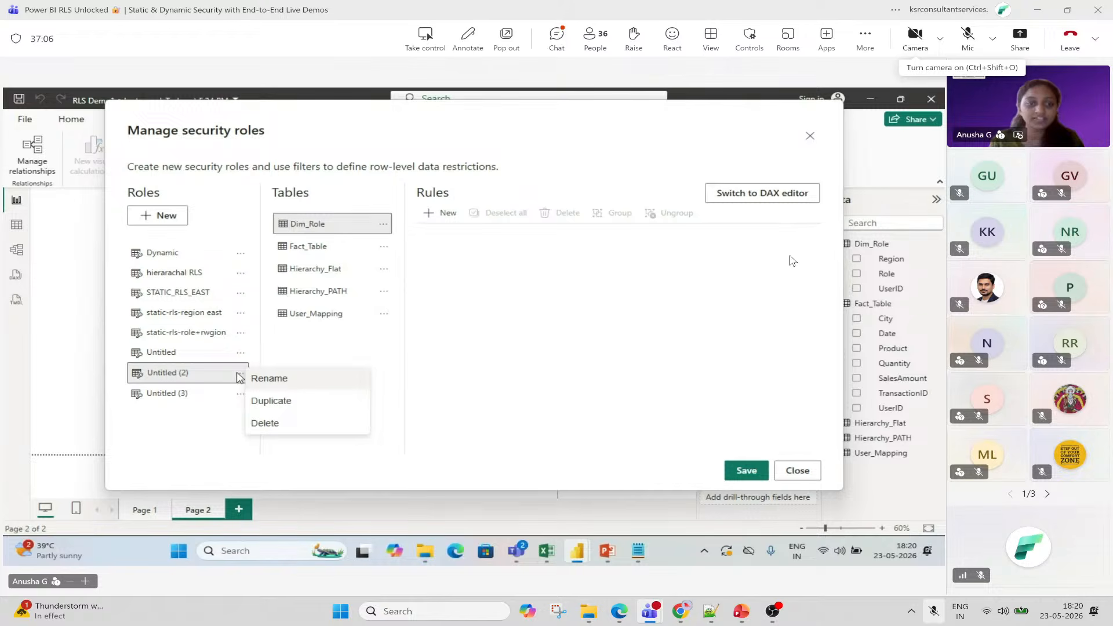
{"action": "left_click", "coordinate": [264, 379]}
{"action": "key", "text": "BackSpace"}
{"action": "key", "text": "BackSpace"}
{"action": "key", "text": "BackSpace"}
{"action": "key", "text": "BackSpace"}
{"action": "key", "text": "BackSpace"}
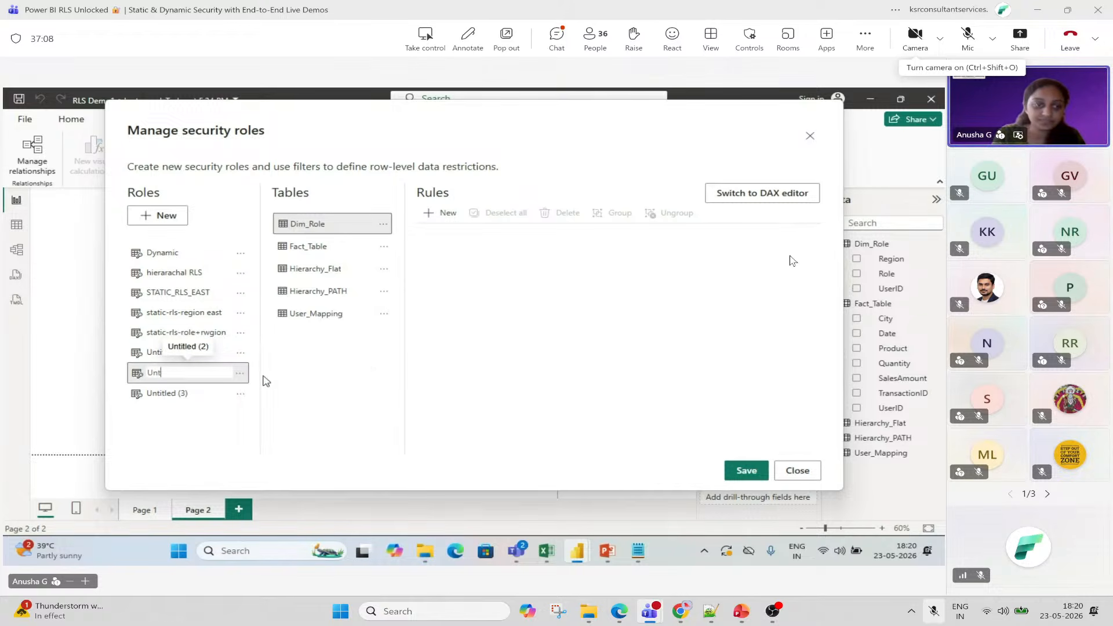
{"action": "key", "text": "BackSpace"}
{"action": "key", "text": "BackSpace"}
{"action": "key", "text": "BackSpace"}
{"action": "type", "text": "Statice_rls_e"}
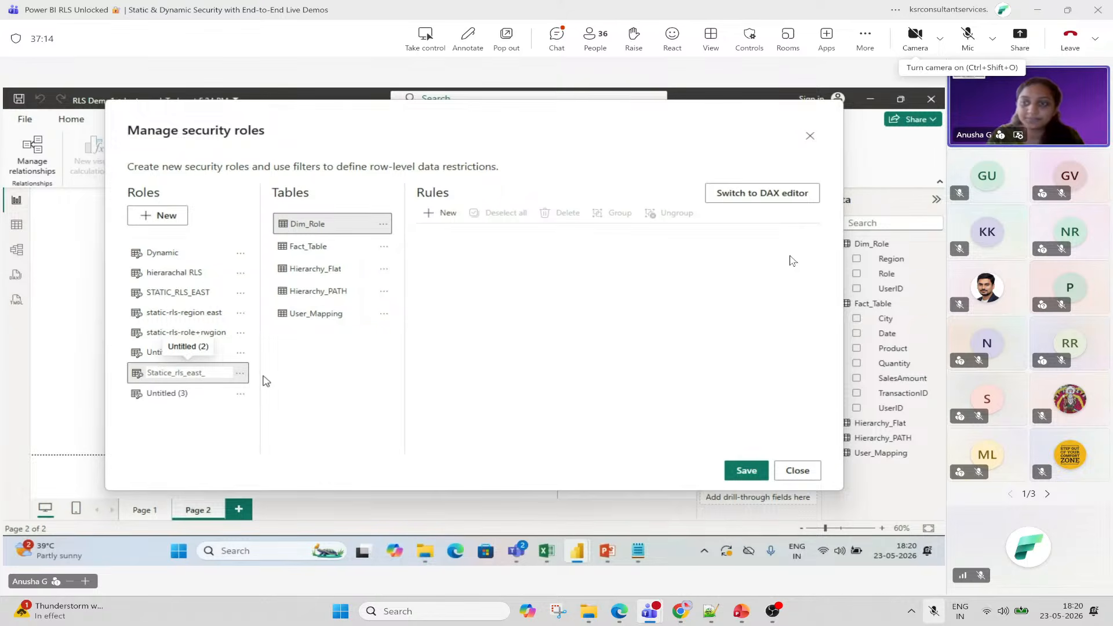
{"action": "type", "text": "ast_"}
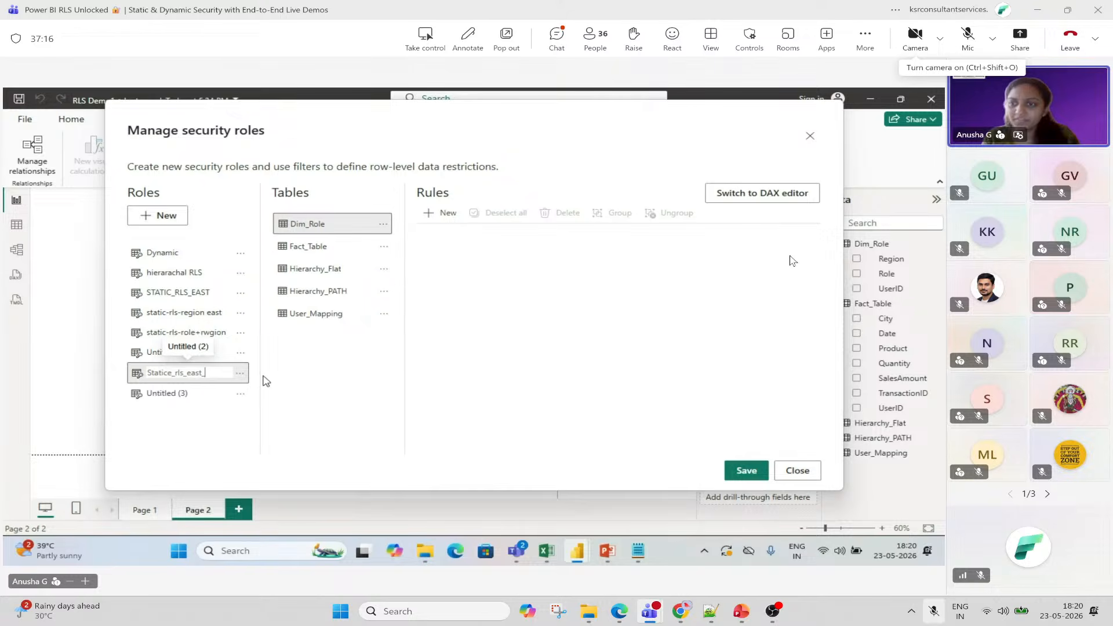
{"action": "type", "text": "cit"}
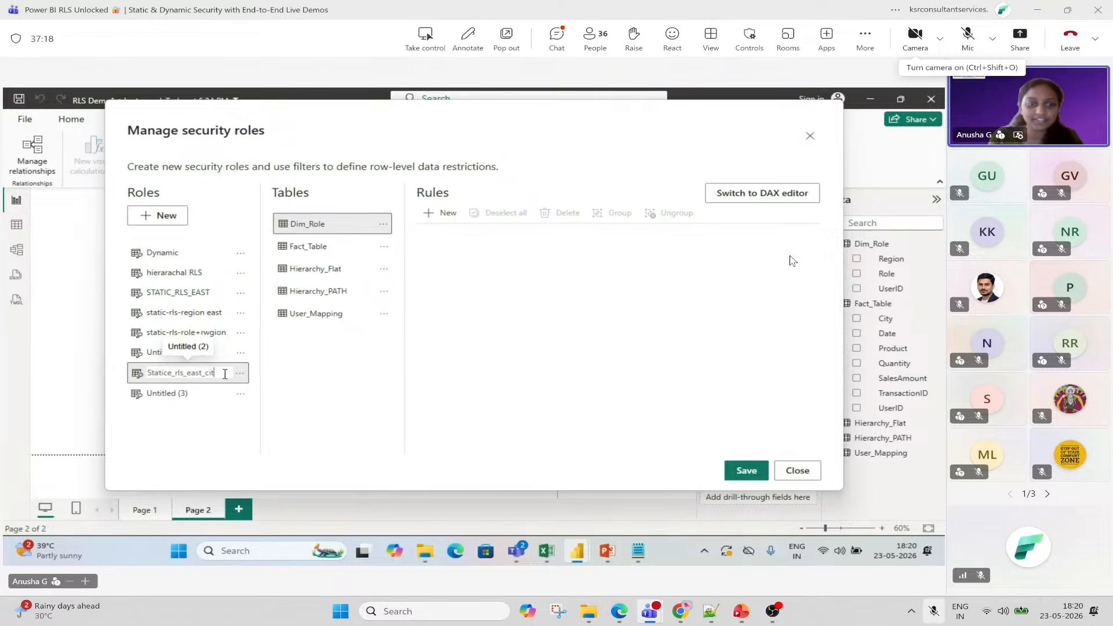
{"action": "type", "text": "y"}
{"action": "key", "text": "Return"}
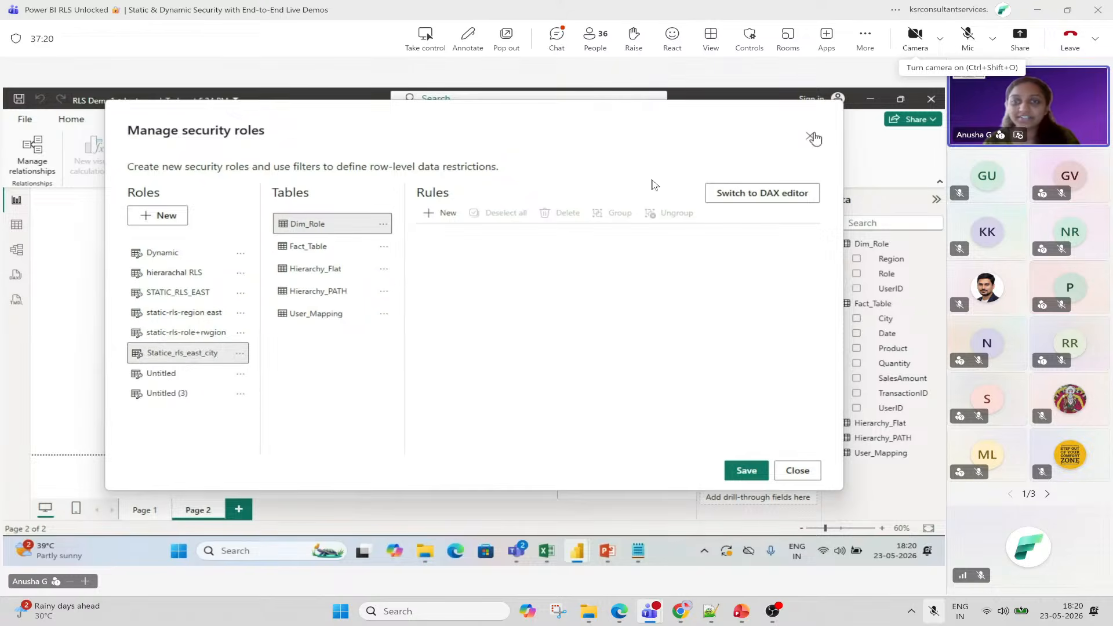
Check the Teams meeting chat, then close it.
{"action": "left_click", "coordinate": [557, 37]}
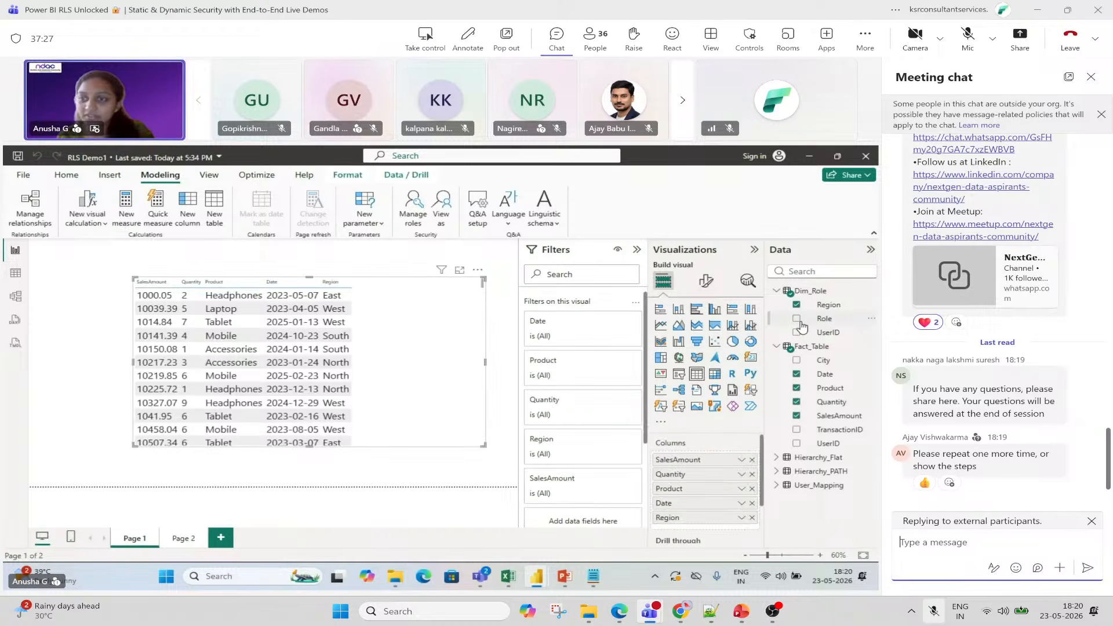
{"action": "mouse_move", "coordinate": [930, 486]}
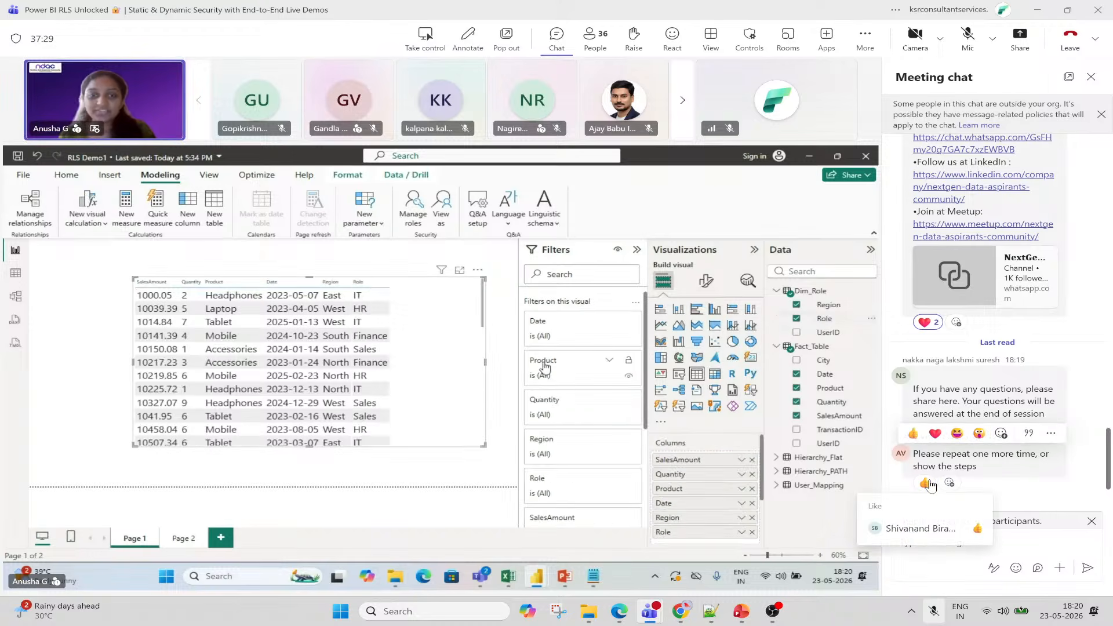
{"action": "left_click", "coordinate": [1091, 77]}
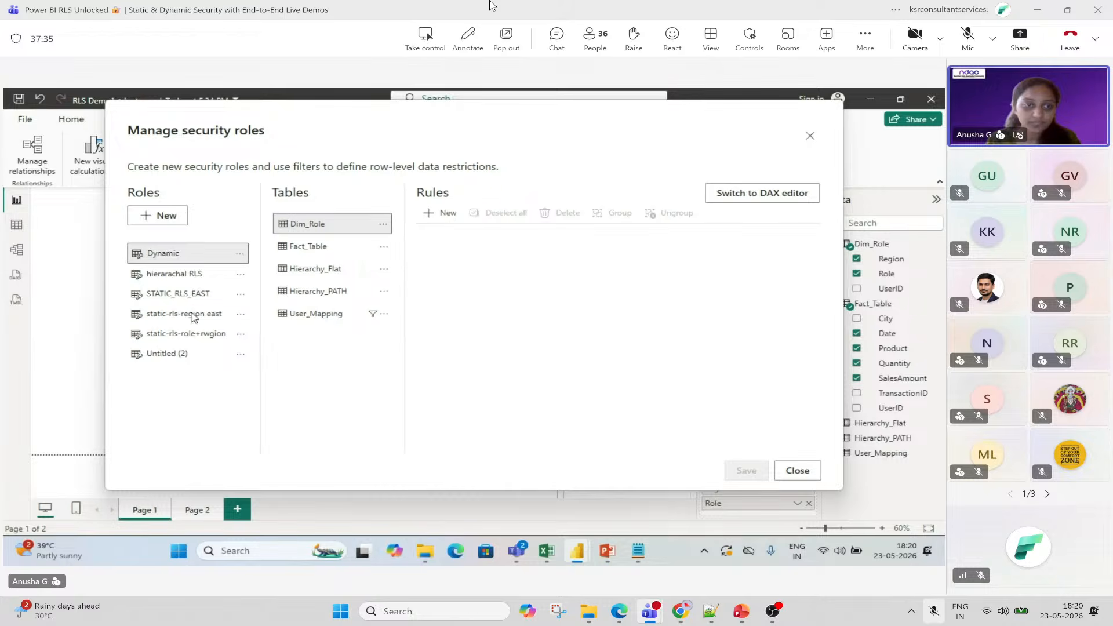
Rename the Untitled (2) role to statice_east_role, move the dialog aside, and open the Dim_Role options.
{"action": "left_click", "coordinate": [179, 355]}
{"action": "left_click", "coordinate": [240, 353]}
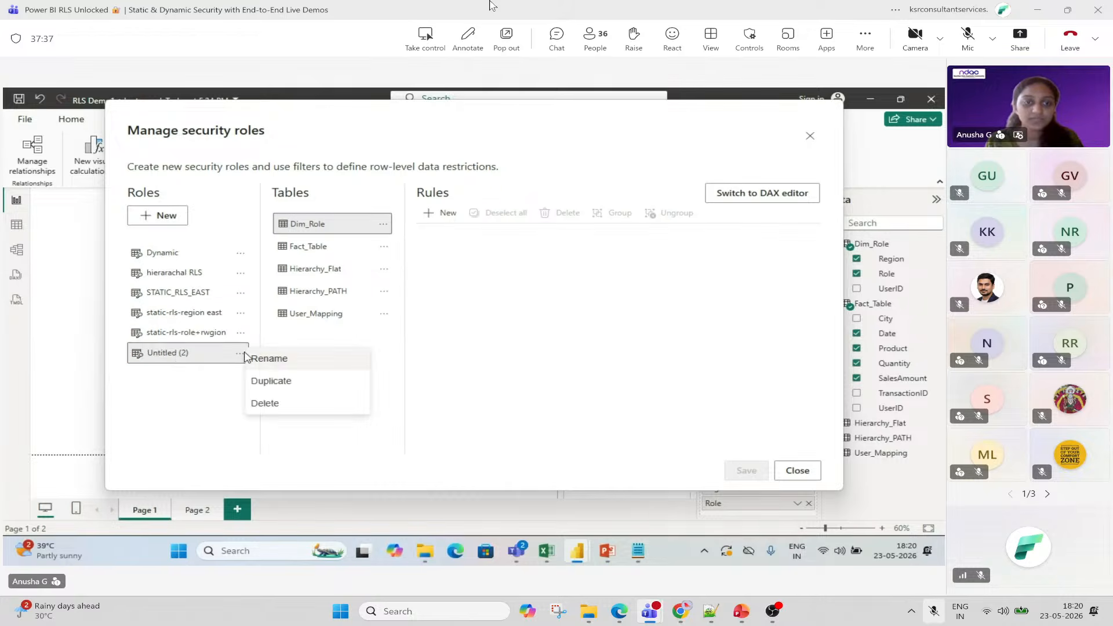
{"action": "left_click", "coordinate": [285, 359]}
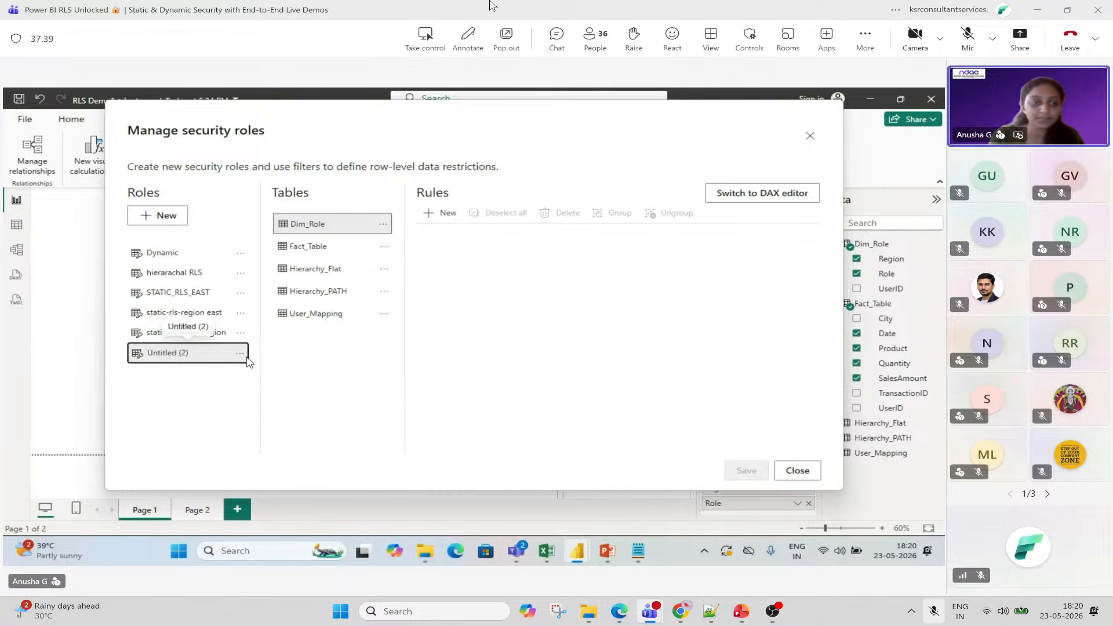
{"action": "left_click", "coordinate": [240, 353]}
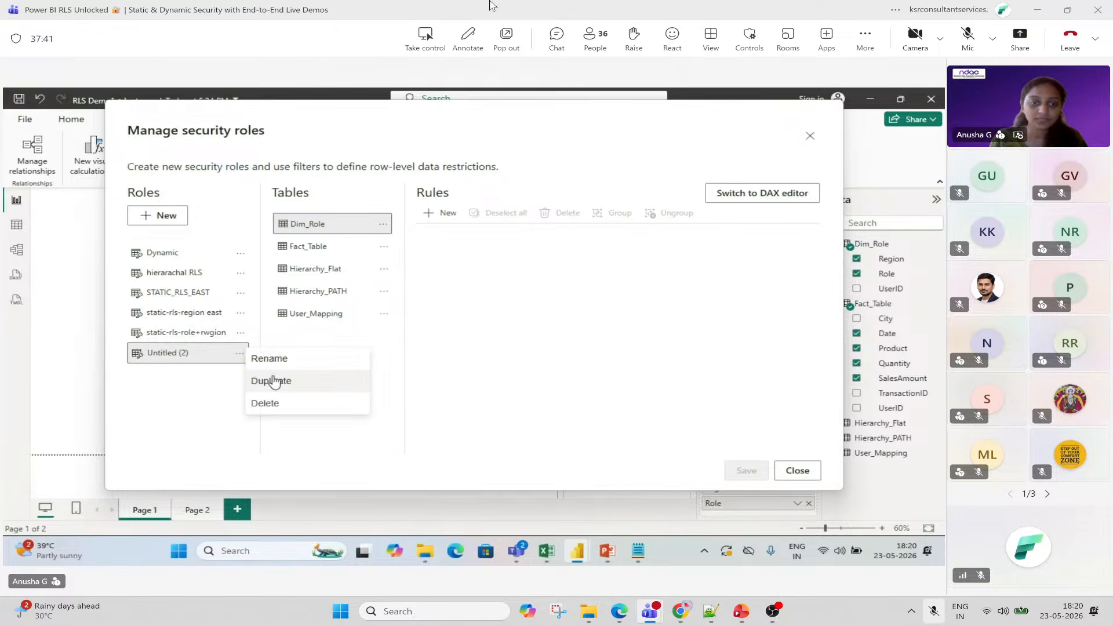
{"action": "left_click", "coordinate": [276, 359]}
{"action": "key", "text": "BackSpace"}
{"action": "key", "text": "BackSpace"}
{"action": "key", "text": "BackSpace"}
{"action": "key", "text": "BackSpace"}
{"action": "key", "text": "BackSpace"}
{"action": "key", "text": "BackSpace"}
{"action": "key", "text": "BackSpace"}
{"action": "key", "text": "BackSpace"}
{"action": "key", "text": "BackSpace"}
{"action": "key", "text": "BackSpace"}
{"action": "key", "text": "BackSpace"}
{"action": "key", "text": "BackSpace"}
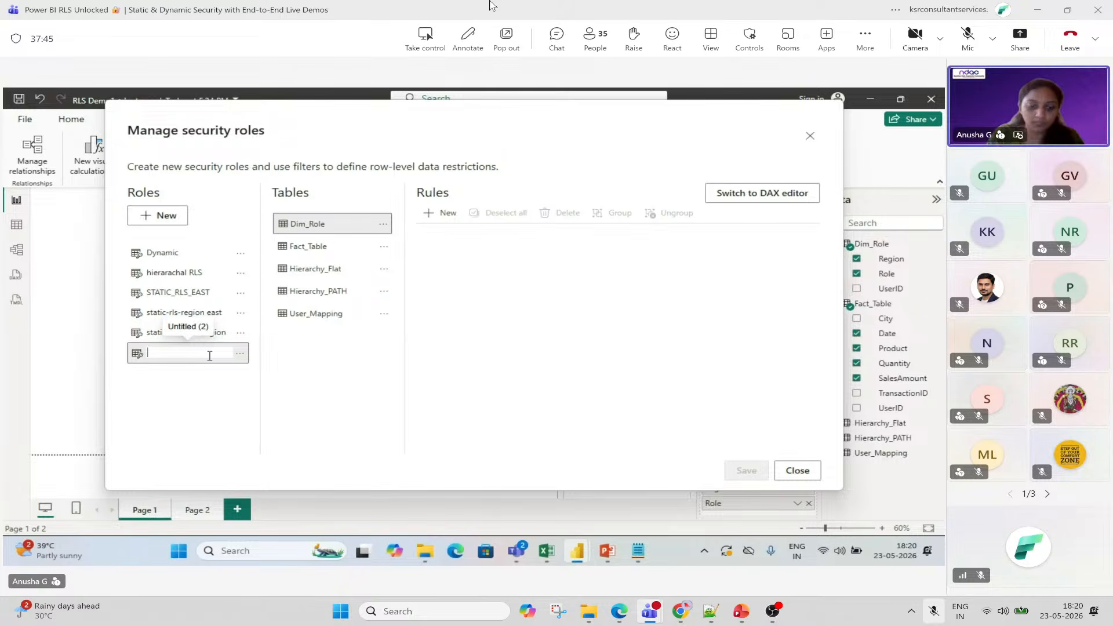
{"action": "type", "text": "statice"}
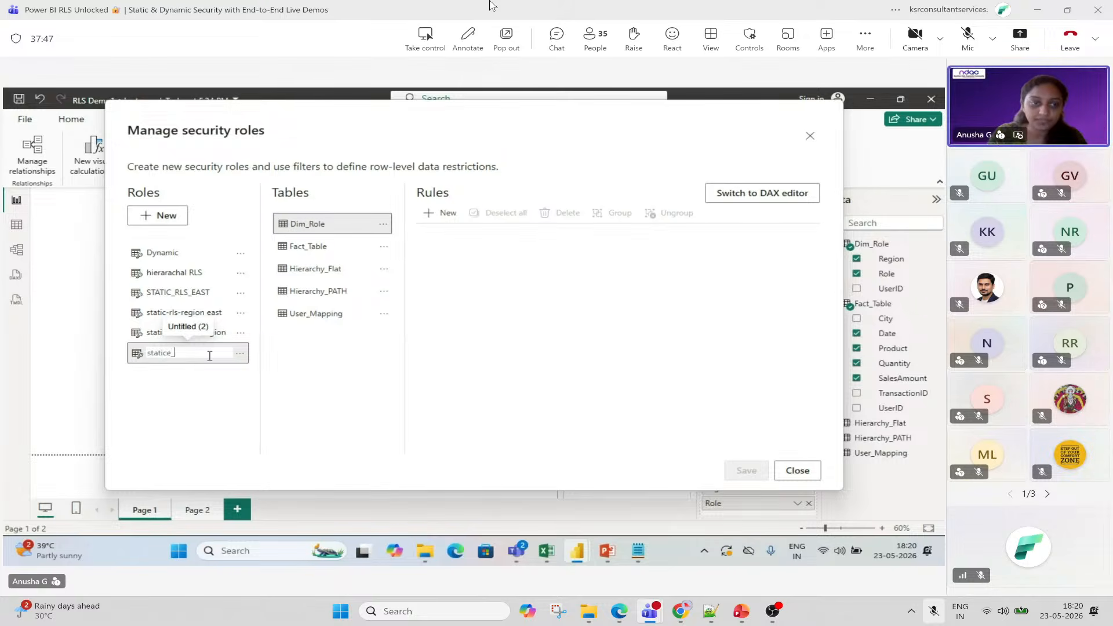
{"action": "type", "text": "_"}
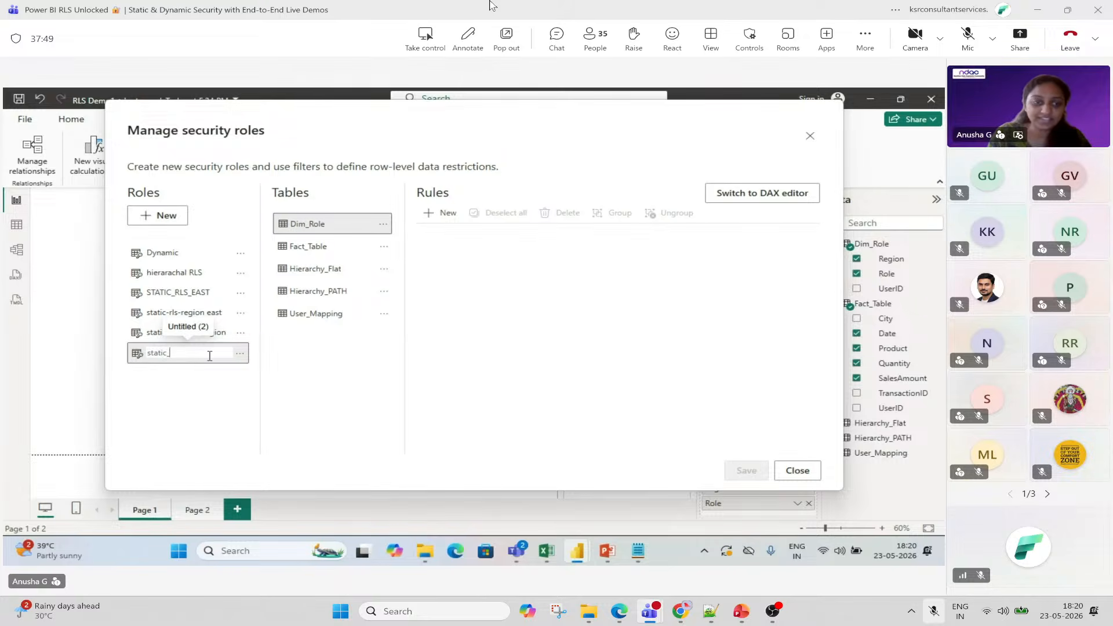
{"action": "type", "text": "east_"}
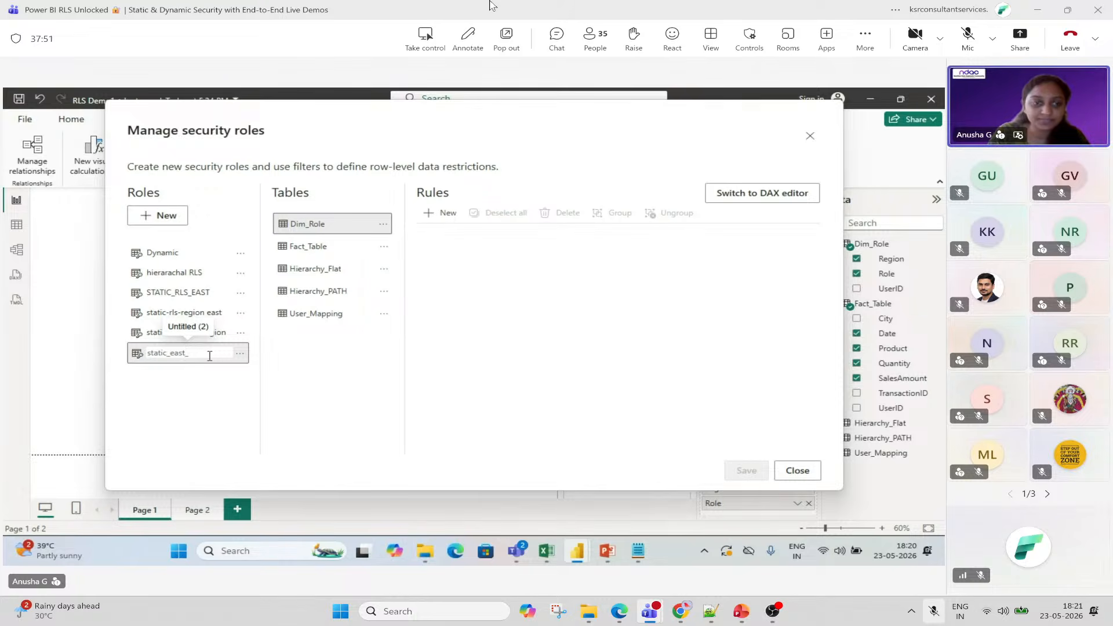
{"action": "type", "text": "role"}
{"action": "key", "text": "Return"}
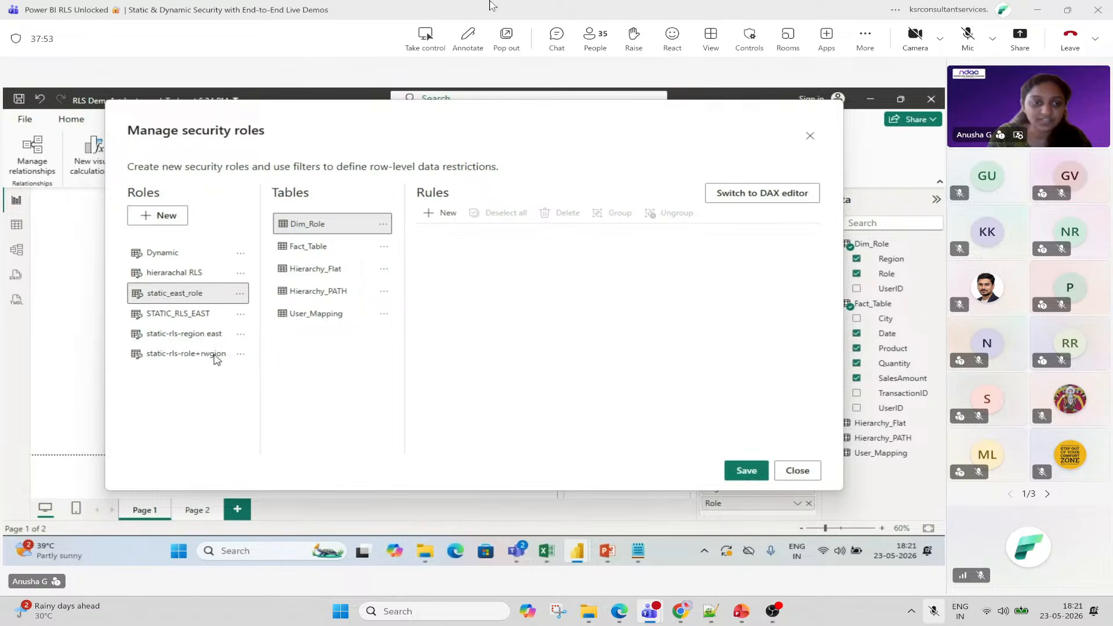
{"action": "left_click_drag", "start_coordinate": [678, 120], "coordinate": [630, 164]}
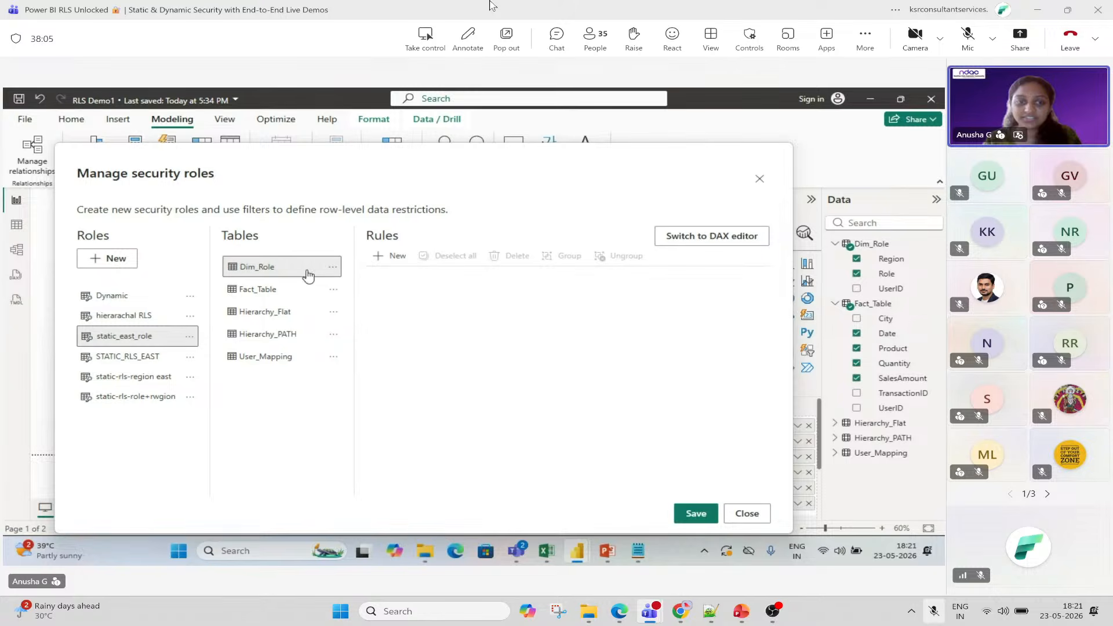
{"action": "left_click", "coordinate": [333, 268]}
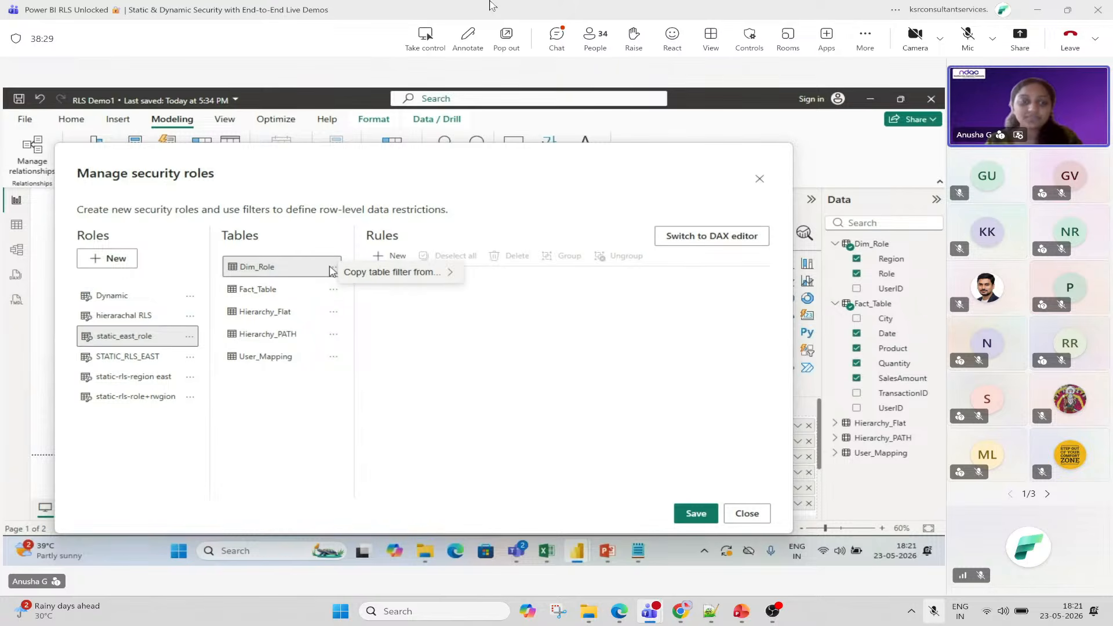
Add Dim_Role rules Region equals East and Role equals IT, then save and close the dialog.
{"action": "left_click", "coordinate": [392, 257]}
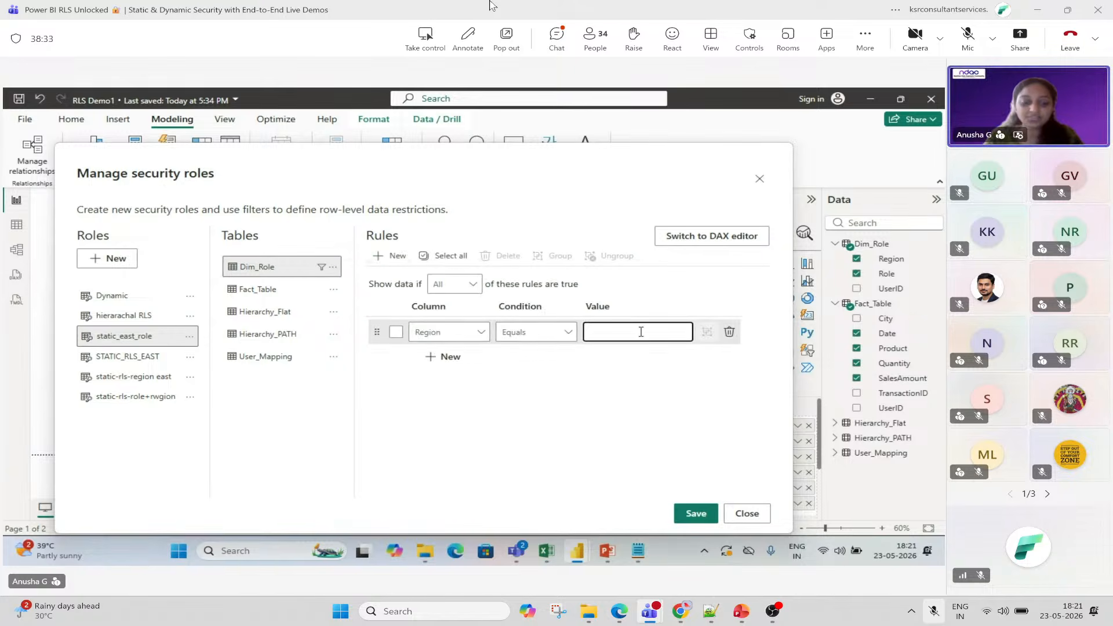
{"action": "type", "text": "East"}
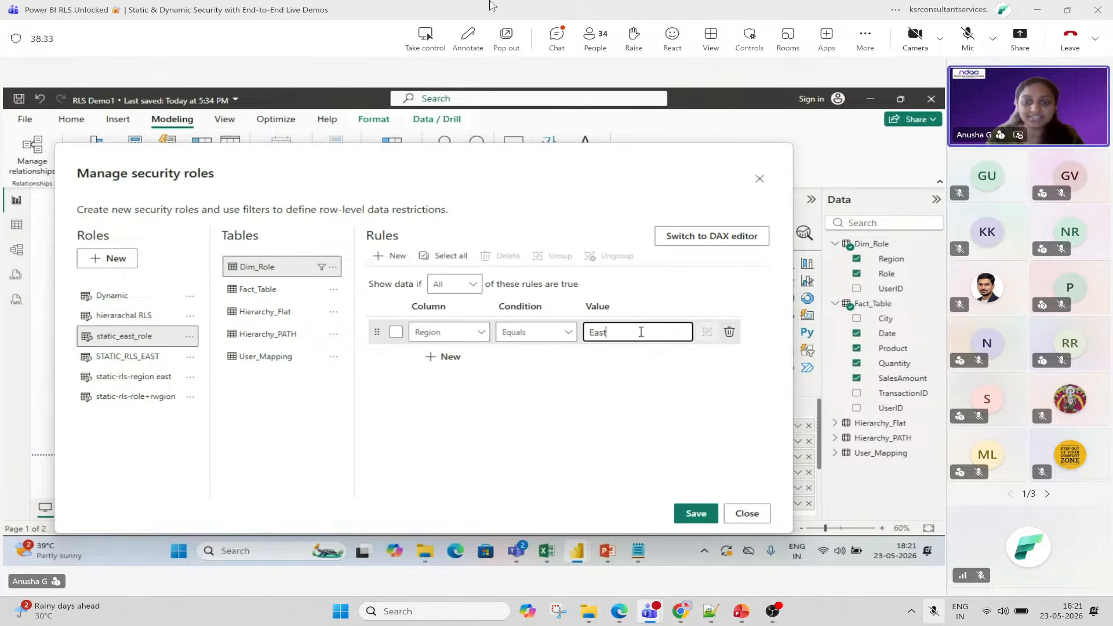
{"action": "left_click", "coordinate": [450, 357]}
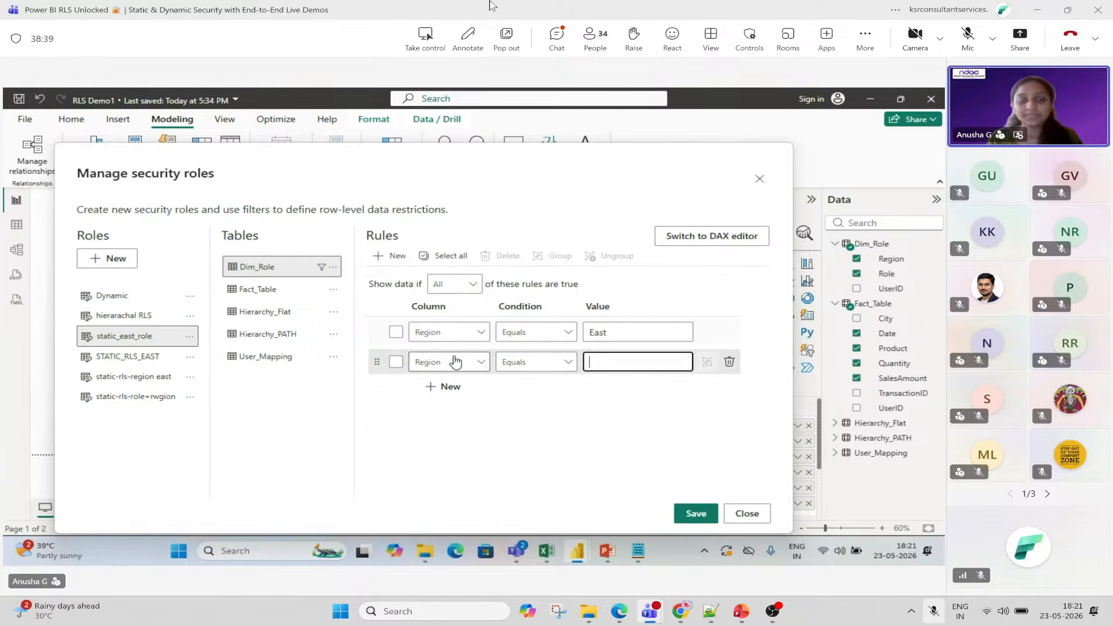
{"action": "left_click", "coordinate": [437, 363]}
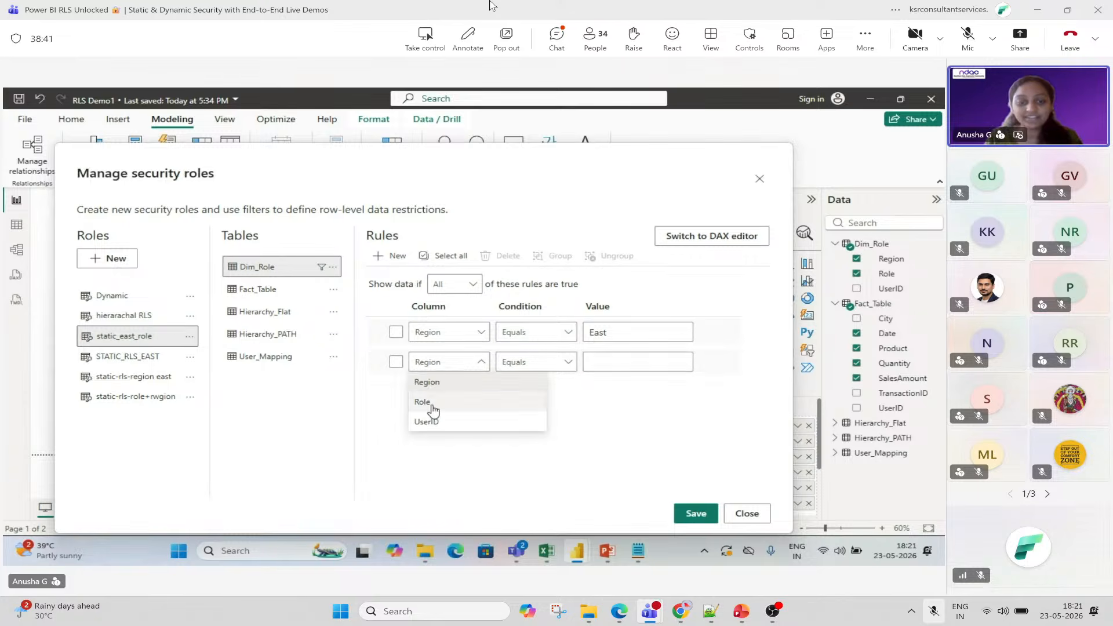
{"action": "left_click", "coordinate": [427, 405]}
{"action": "left_click", "coordinate": [558, 360]}
{"action": "left_click", "coordinate": [603, 358]}
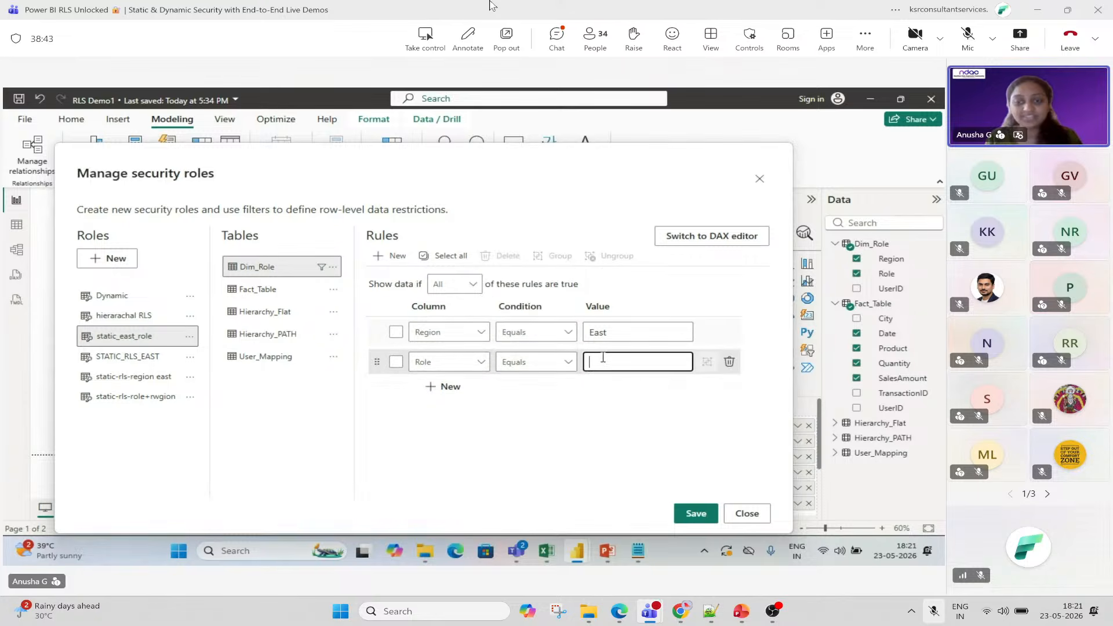
{"action": "type", "text": "IY"}
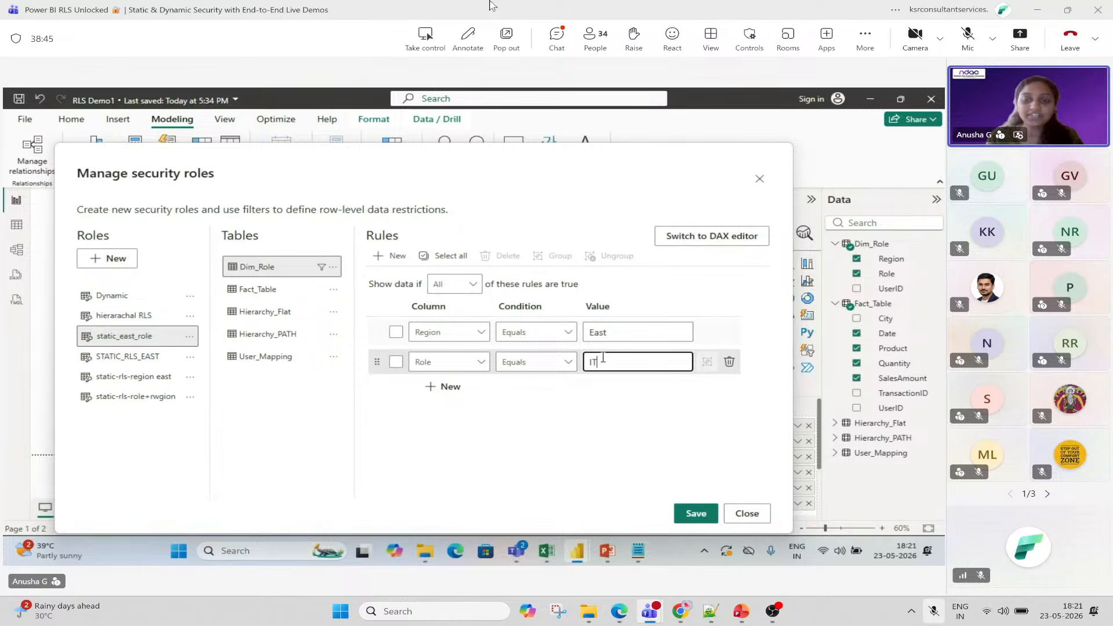
{"action": "left_click", "coordinate": [569, 364]}
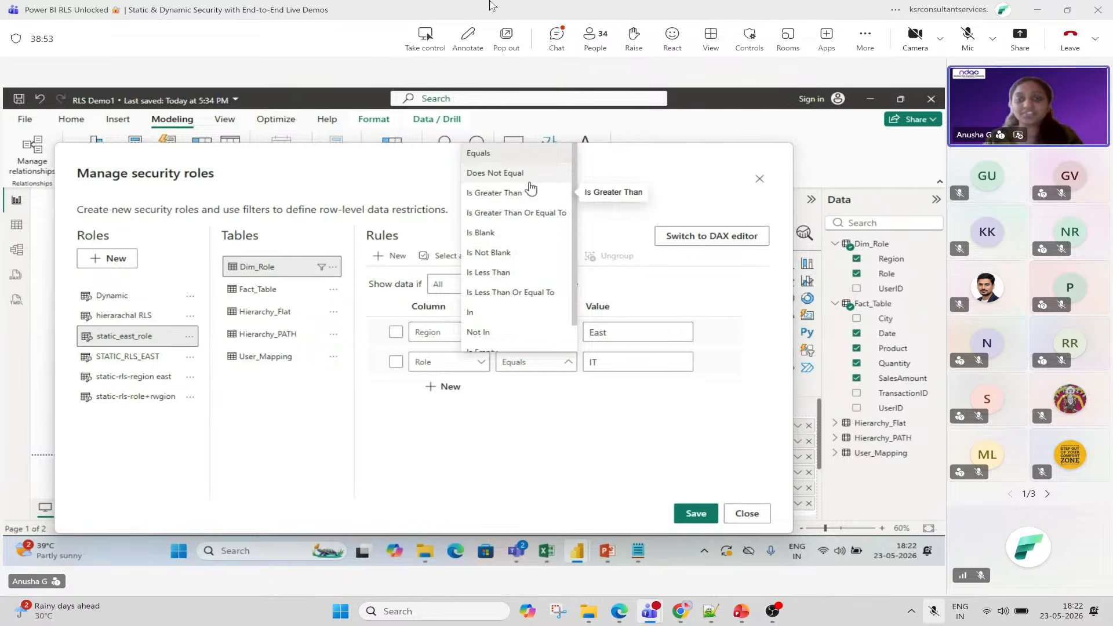
{"action": "left_click", "coordinate": [579, 395]}
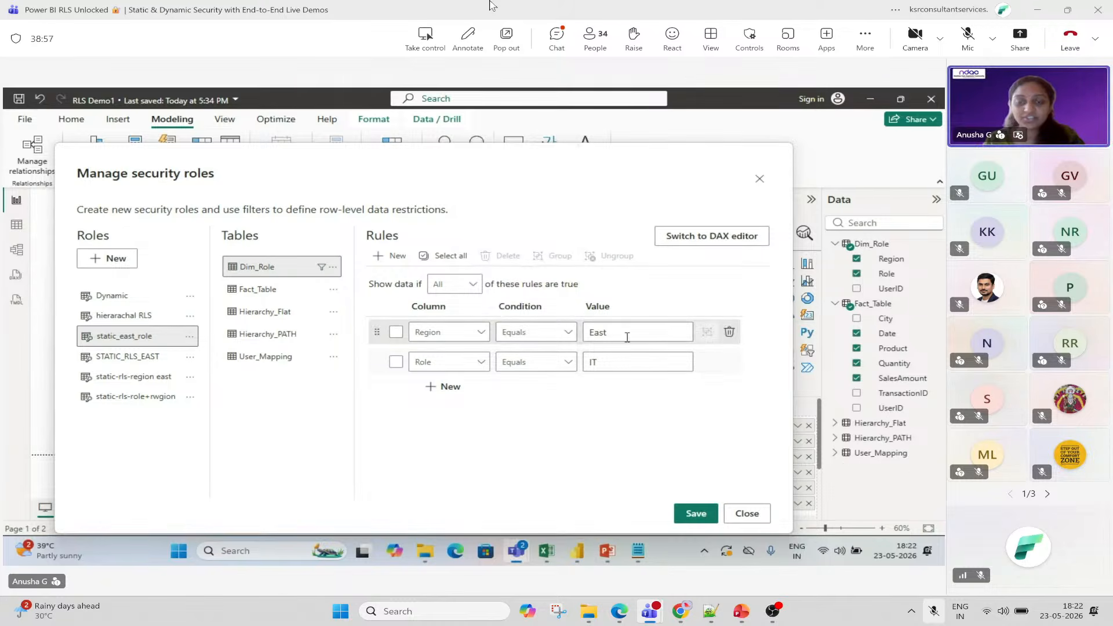
{"action": "left_click", "coordinate": [700, 511]}
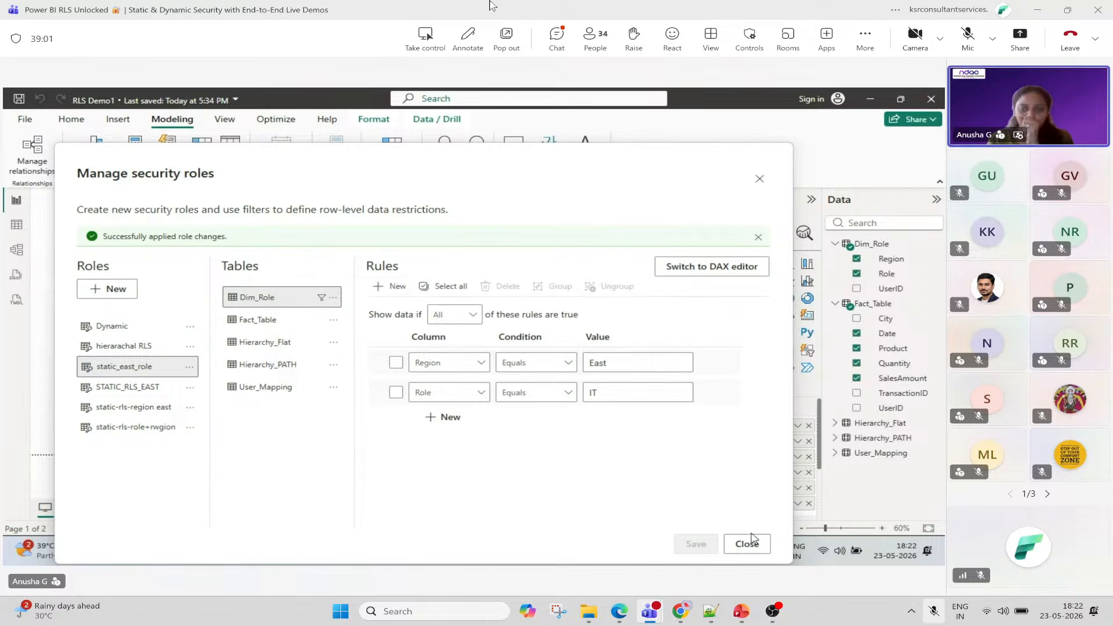
{"action": "left_click", "coordinate": [747, 544]}
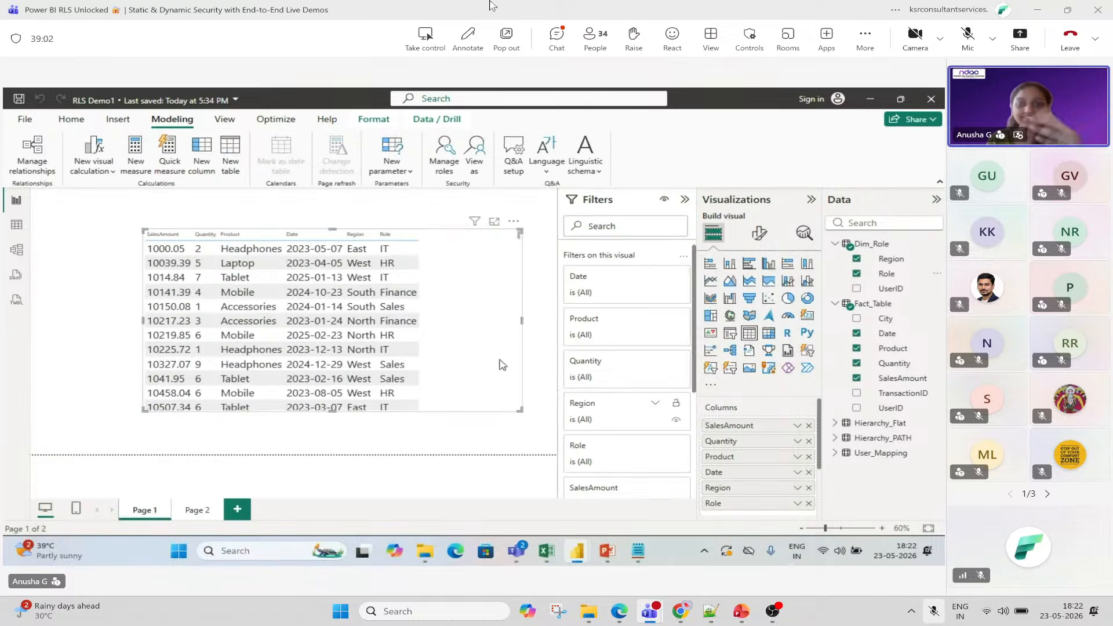
View the report as static-rls-role+rwgion to show only West HR rows, then reopen Manage roles.
{"action": "left_click", "coordinate": [442, 168]}
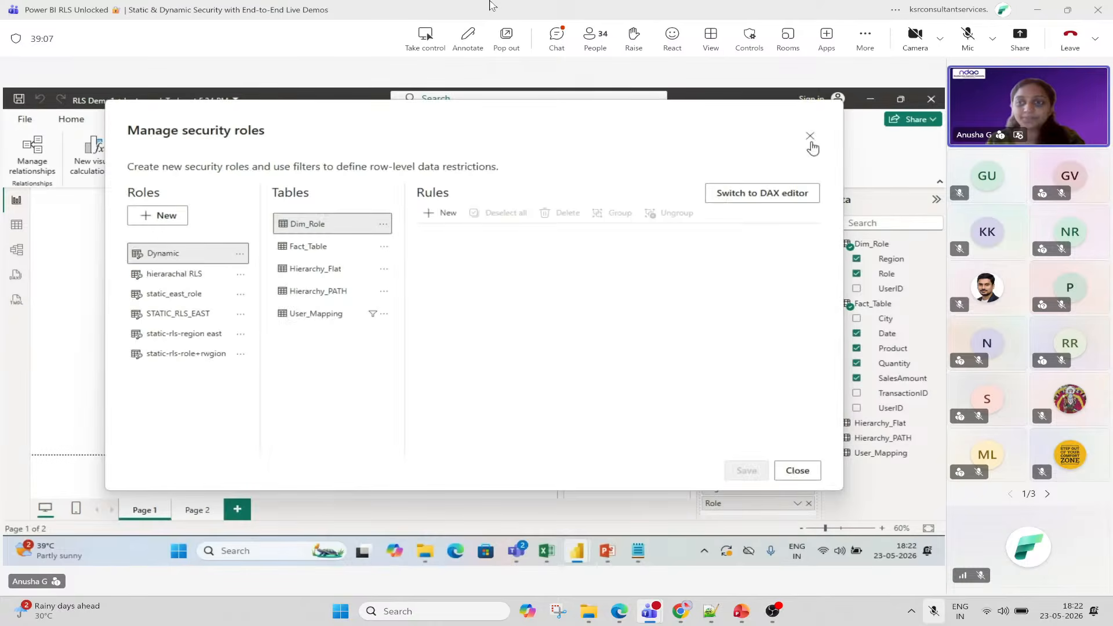
{"action": "left_click", "coordinate": [810, 139]}
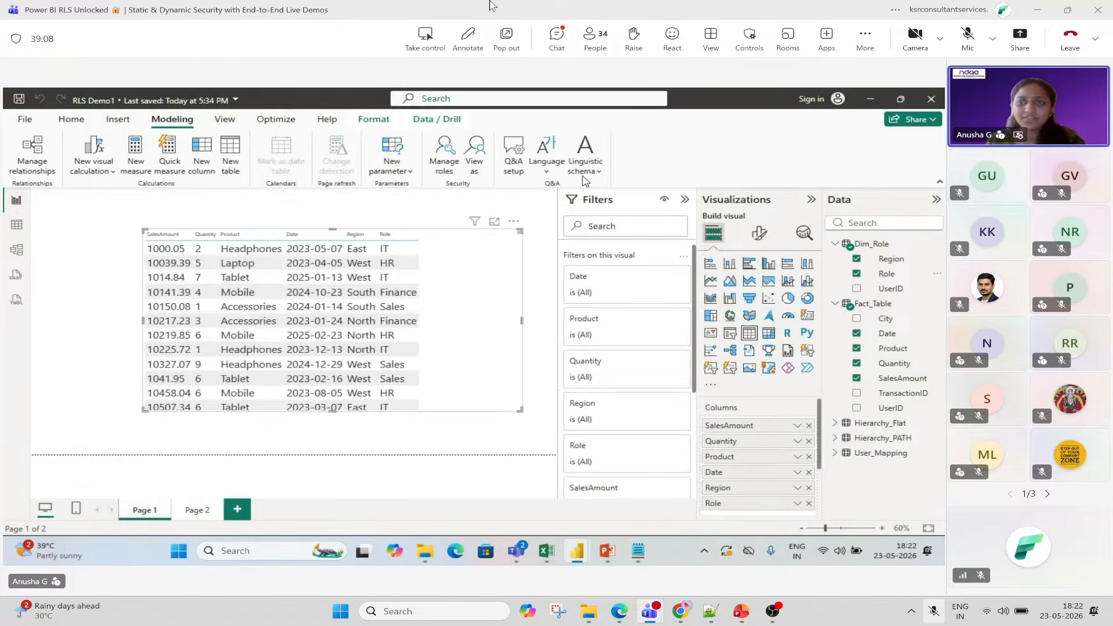
{"action": "left_click", "coordinate": [480, 167]}
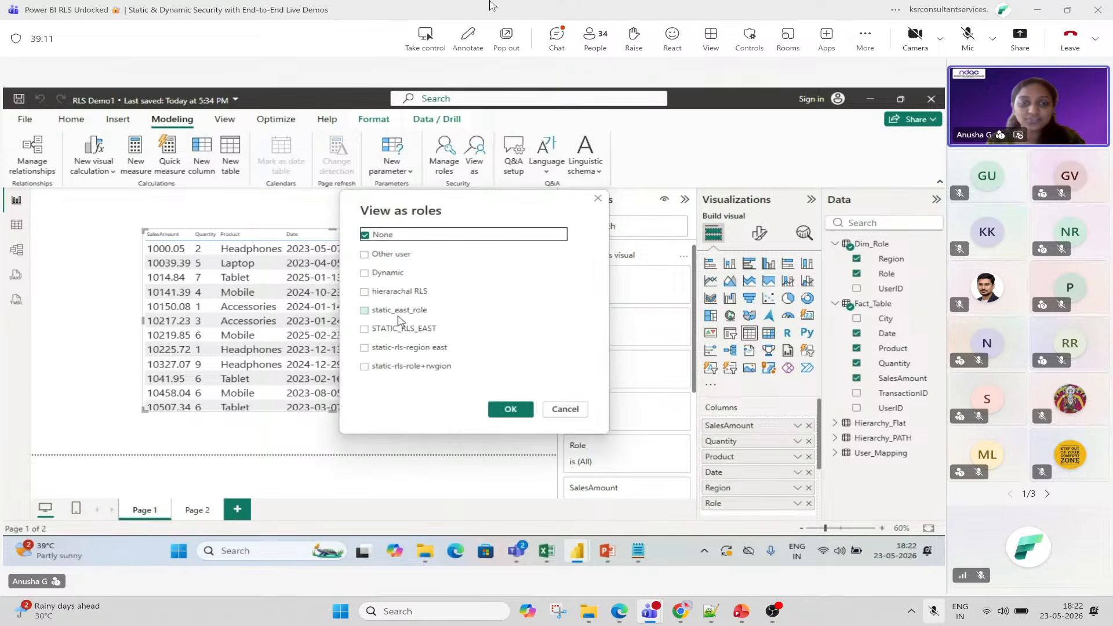
{"action": "left_click", "coordinate": [397, 366]}
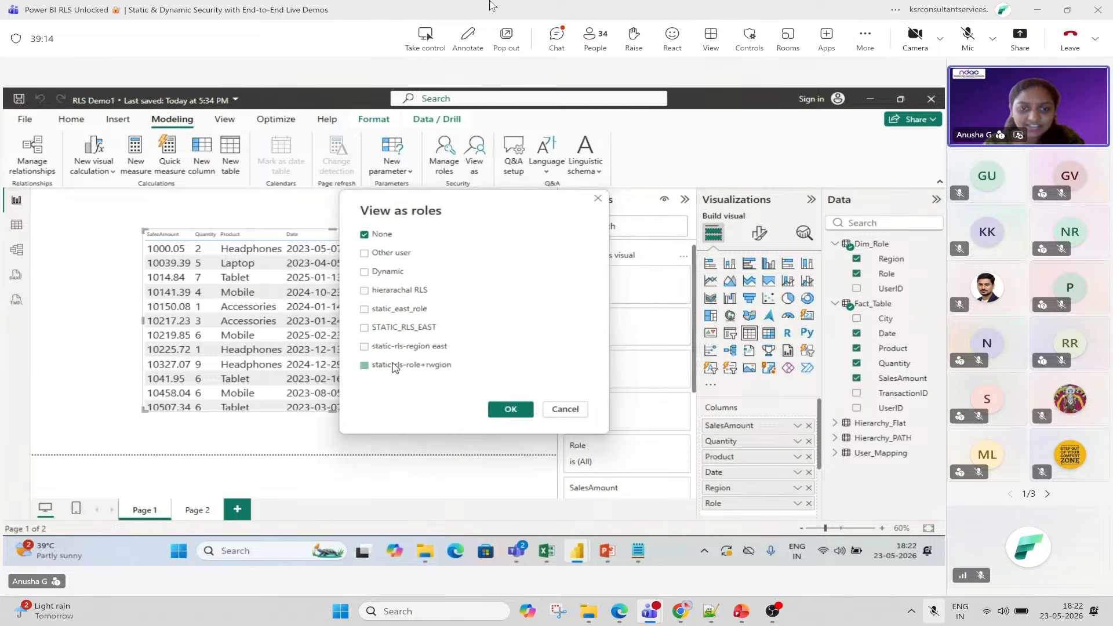
{"action": "left_click", "coordinate": [511, 409]}
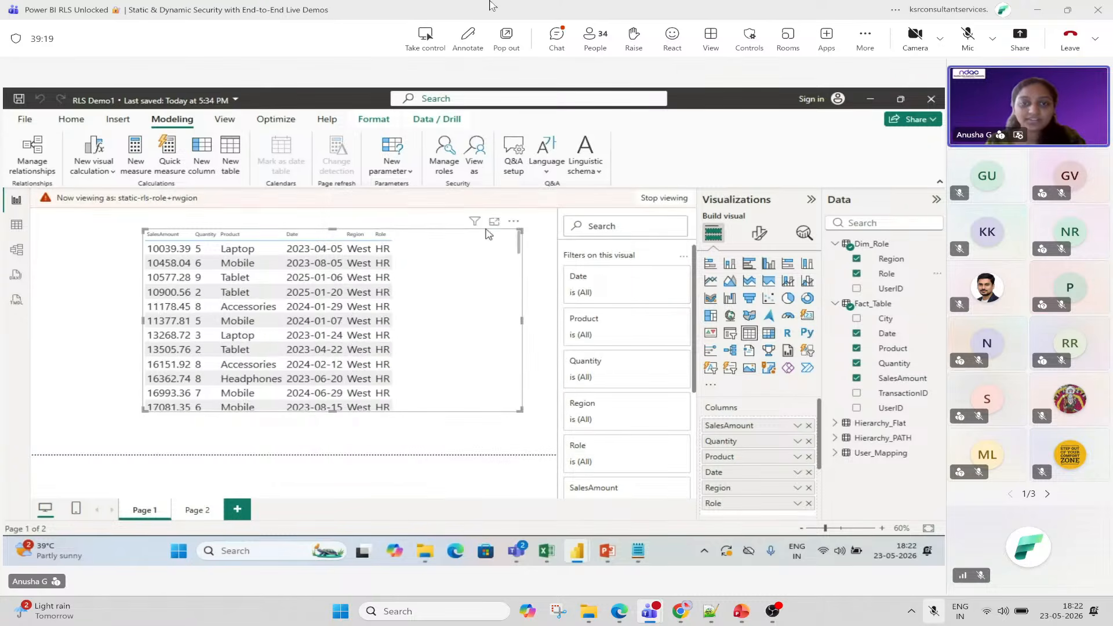
{"action": "left_click", "coordinate": [445, 165]}
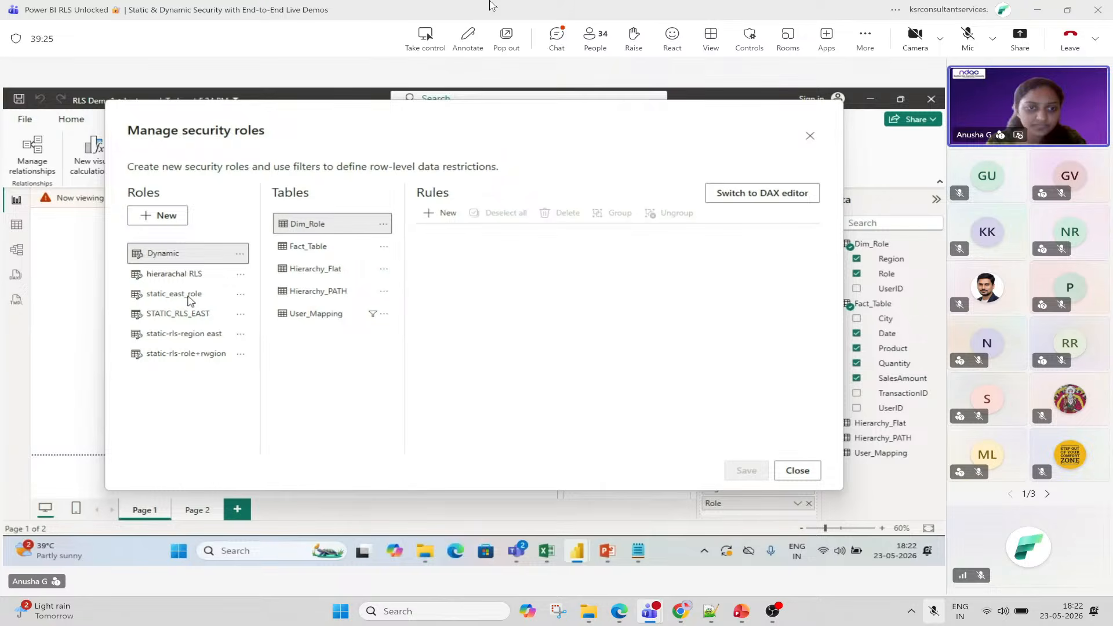
Inspect the rules of static-rls-region east and static-rls-role+rwgion, and send a thumbs-up reaction in the meeting.
{"action": "left_click", "coordinate": [180, 335]}
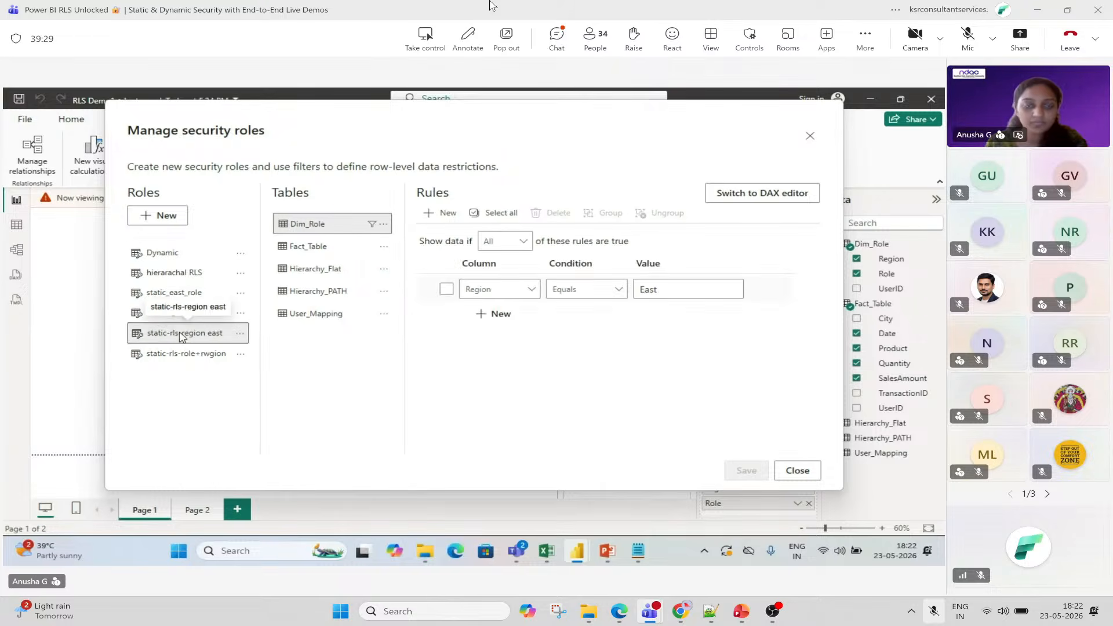
{"action": "left_click", "coordinate": [191, 354]}
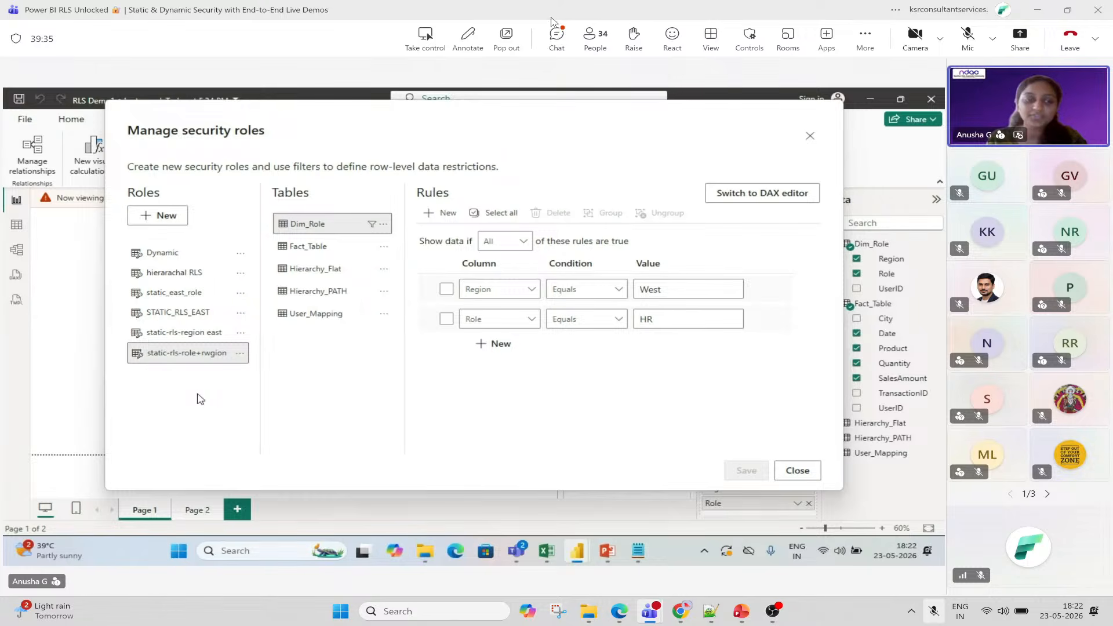
{"action": "left_click", "coordinate": [671, 49]}
{"action": "left_click", "coordinate": [671, 73]}
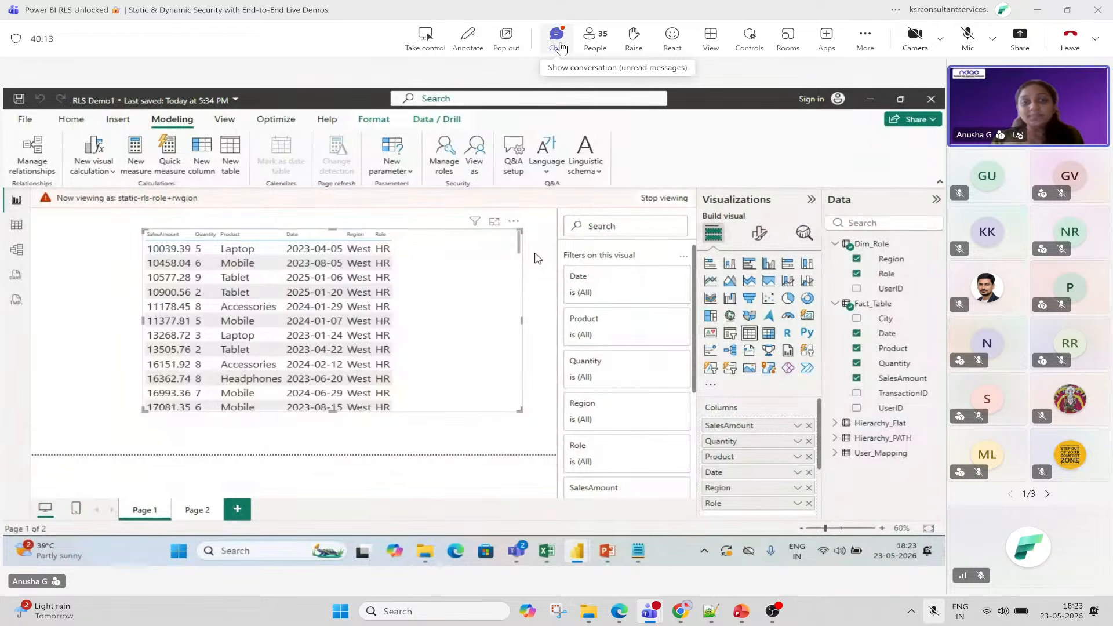
{"action": "left_click", "coordinate": [557, 36]}
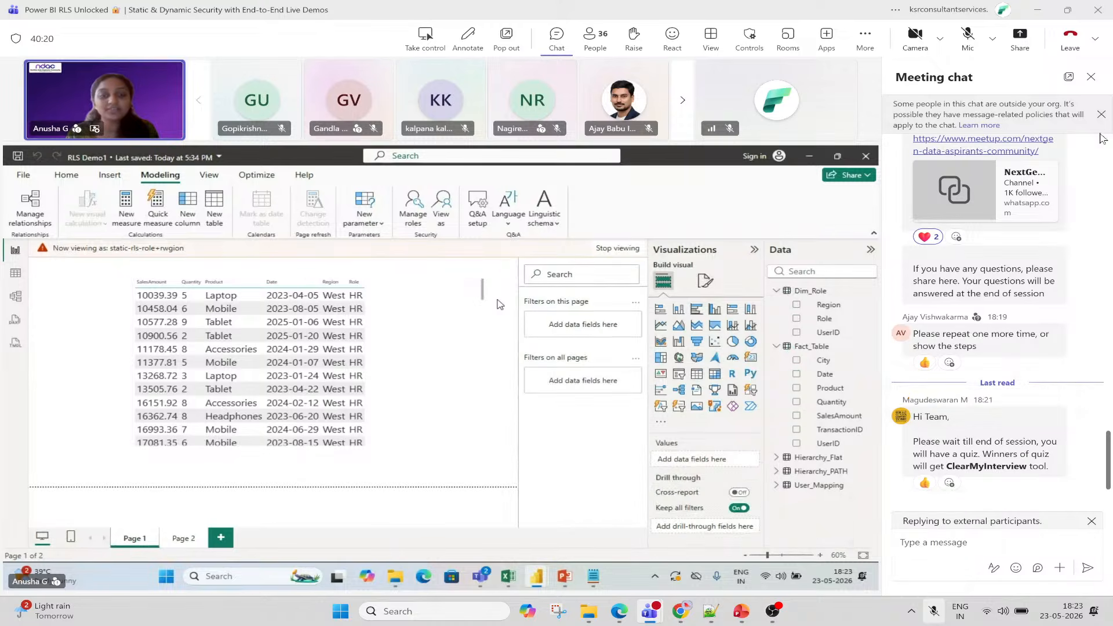
{"action": "left_click", "coordinate": [1092, 77]}
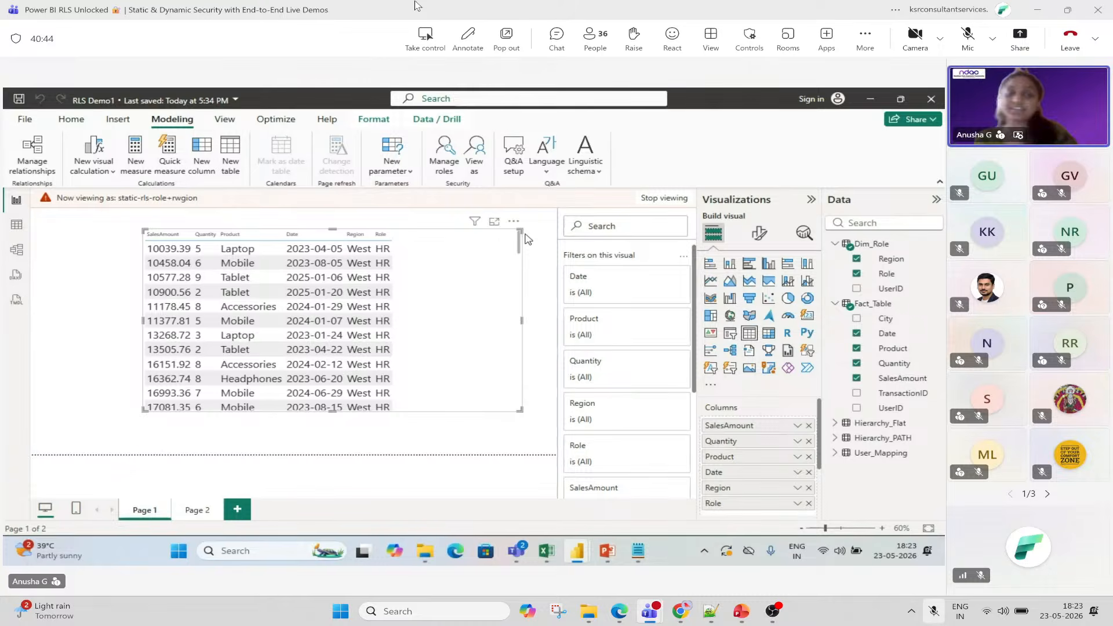
Stop viewing the report as static-rls-role+rwgion and deselect the table visual.
{"action": "left_click", "coordinate": [648, 199]}
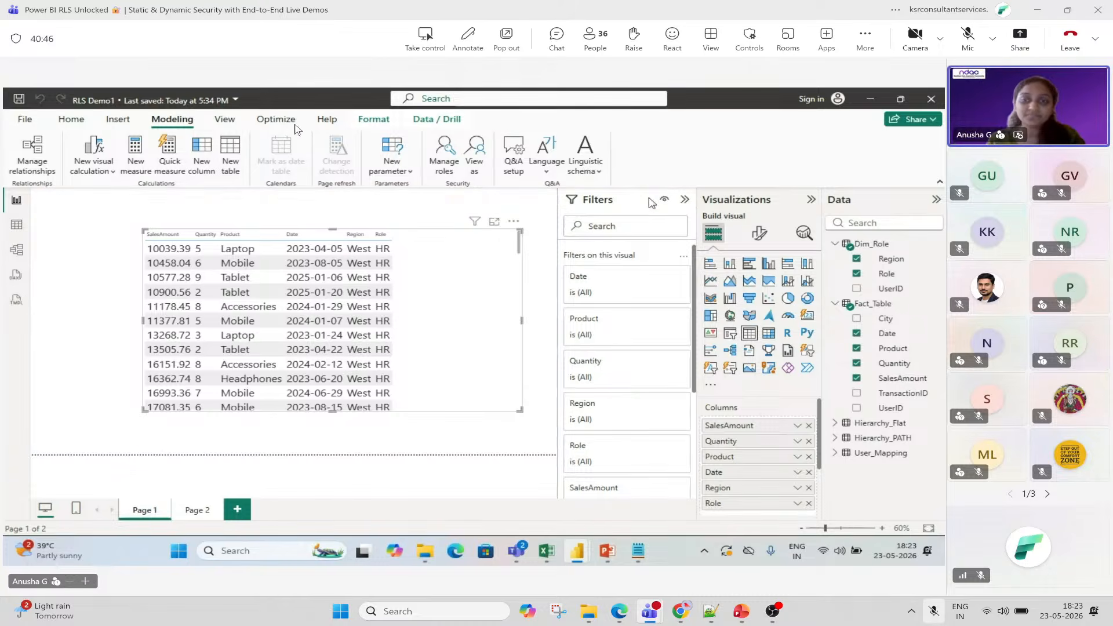
{"action": "left_click", "coordinate": [533, 218]}
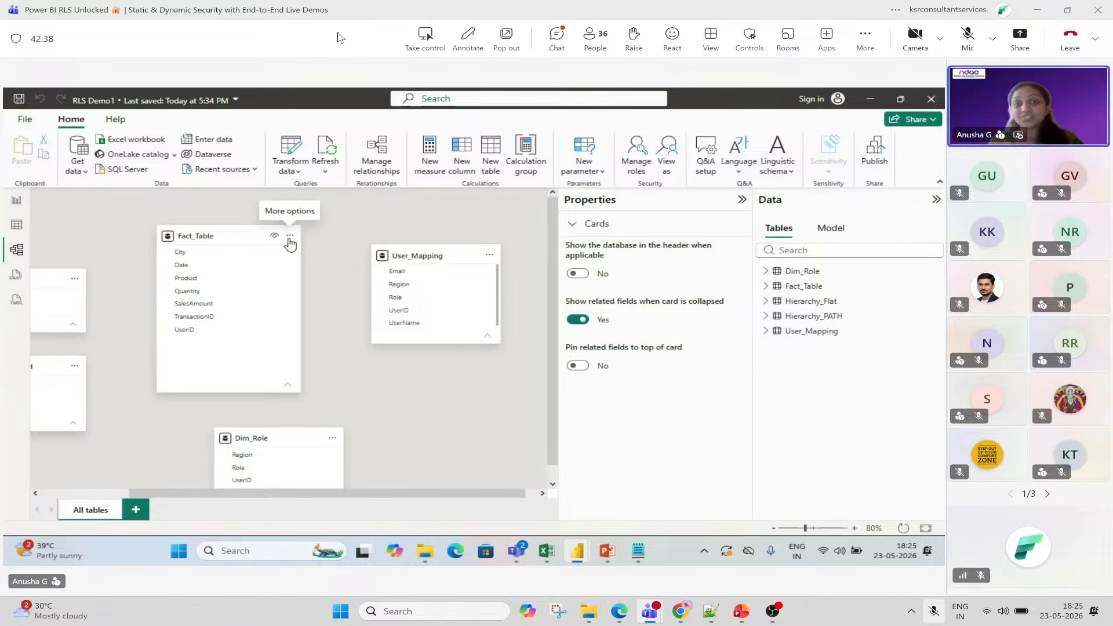
Add and save a Fact_Table to User_Mapping relationship on UserID in Manage relationships.
{"action": "left_click", "coordinate": [290, 237]}
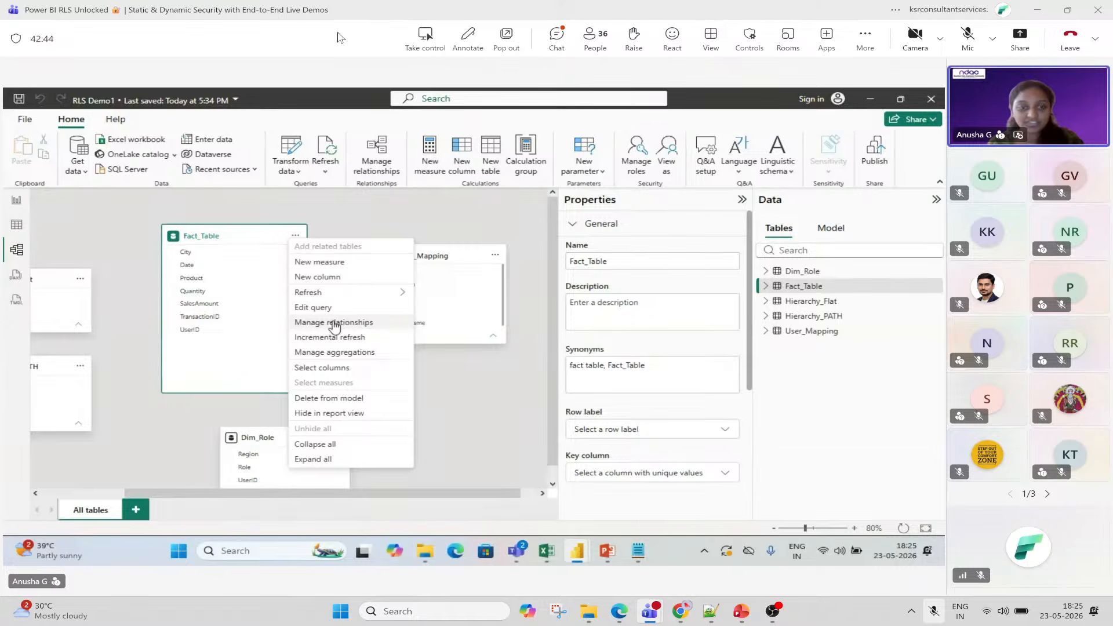
{"action": "left_click", "coordinate": [335, 323]}
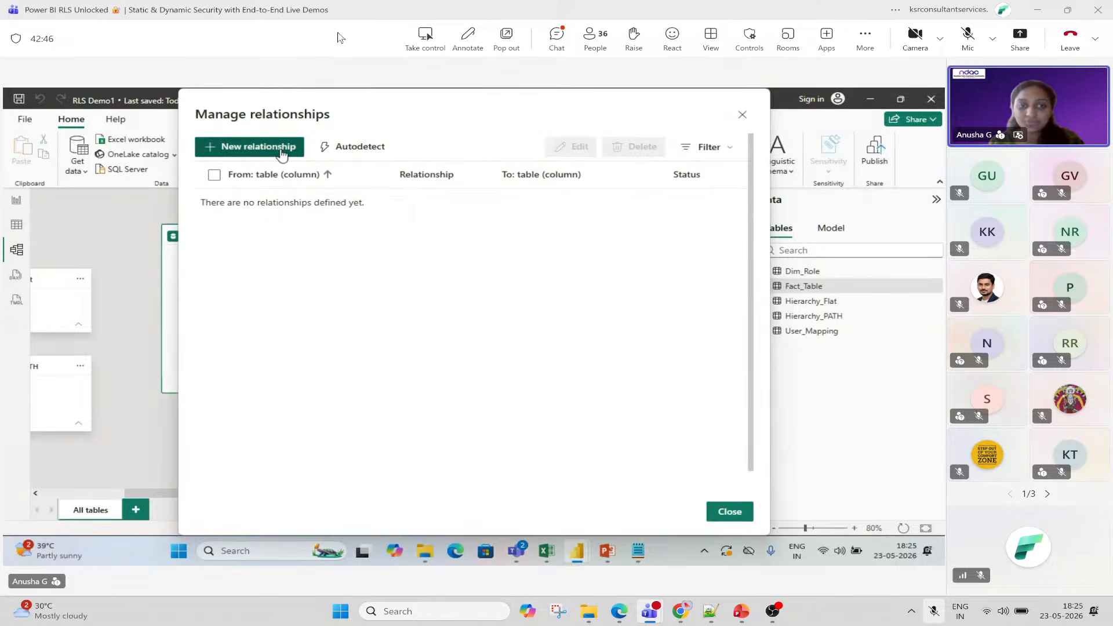
{"action": "left_click", "coordinate": [278, 149]}
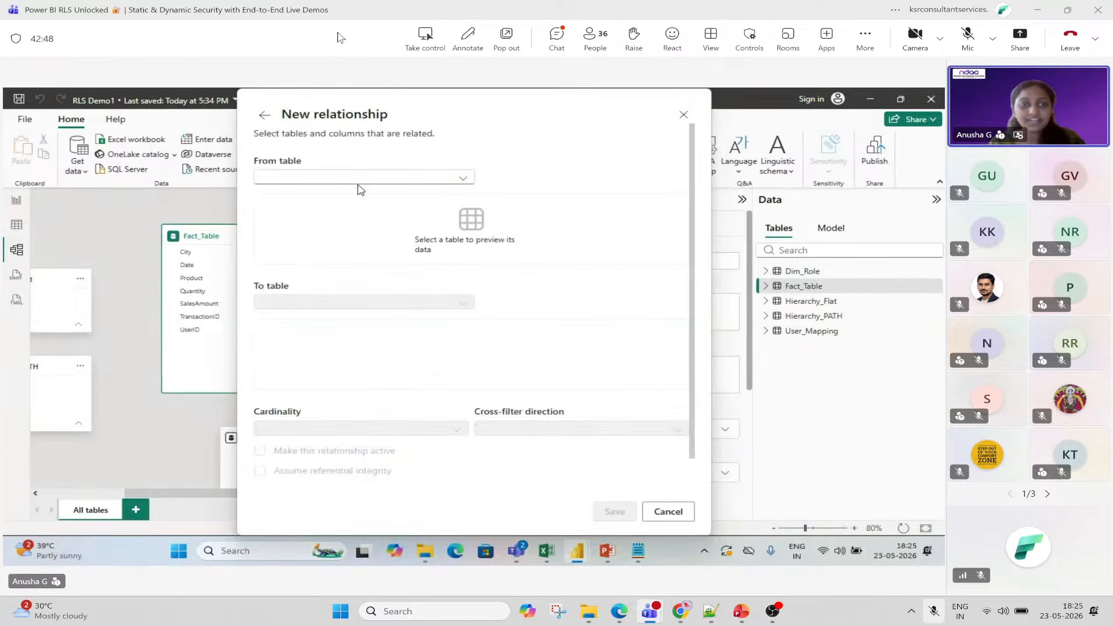
{"action": "left_click", "coordinate": [377, 179]}
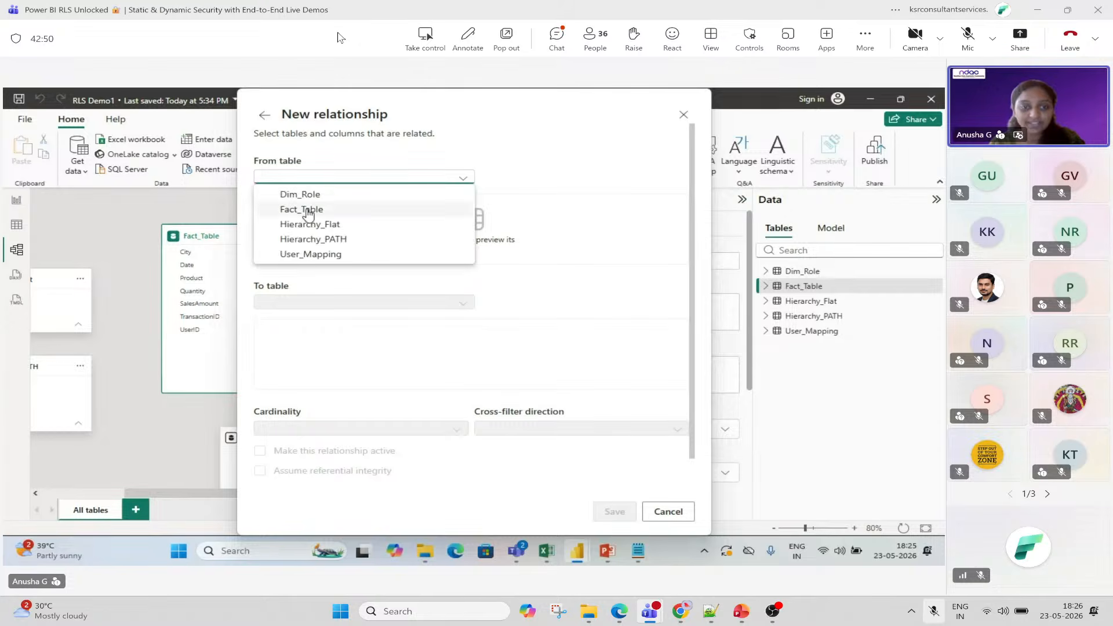
{"action": "left_click", "coordinate": [339, 210]}
{"action": "left_click", "coordinate": [367, 299]}
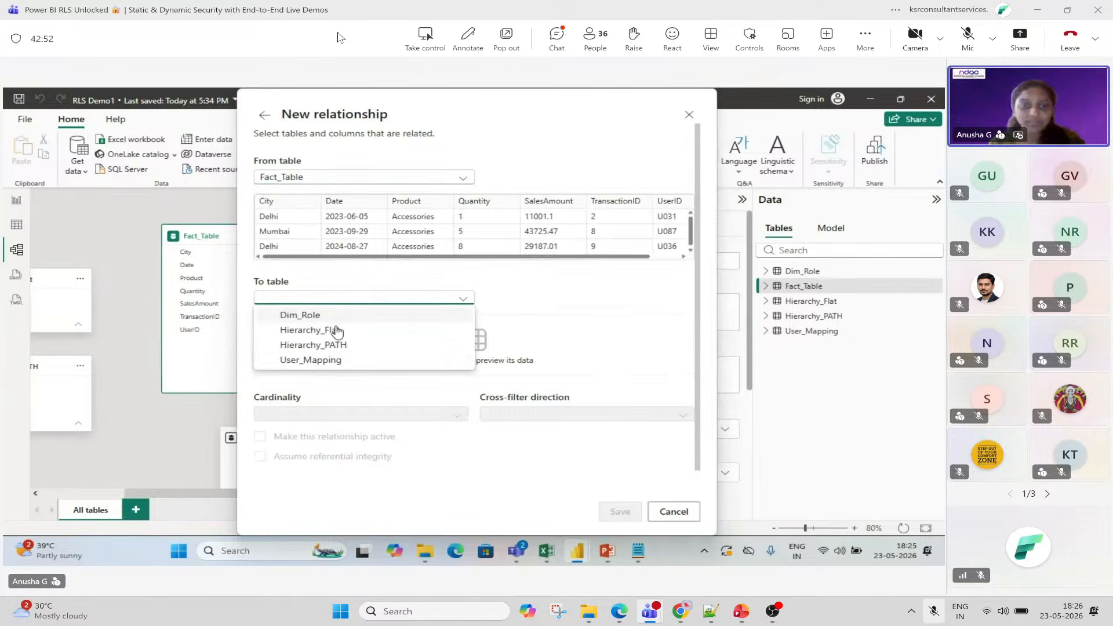
{"action": "left_click", "coordinate": [320, 361]}
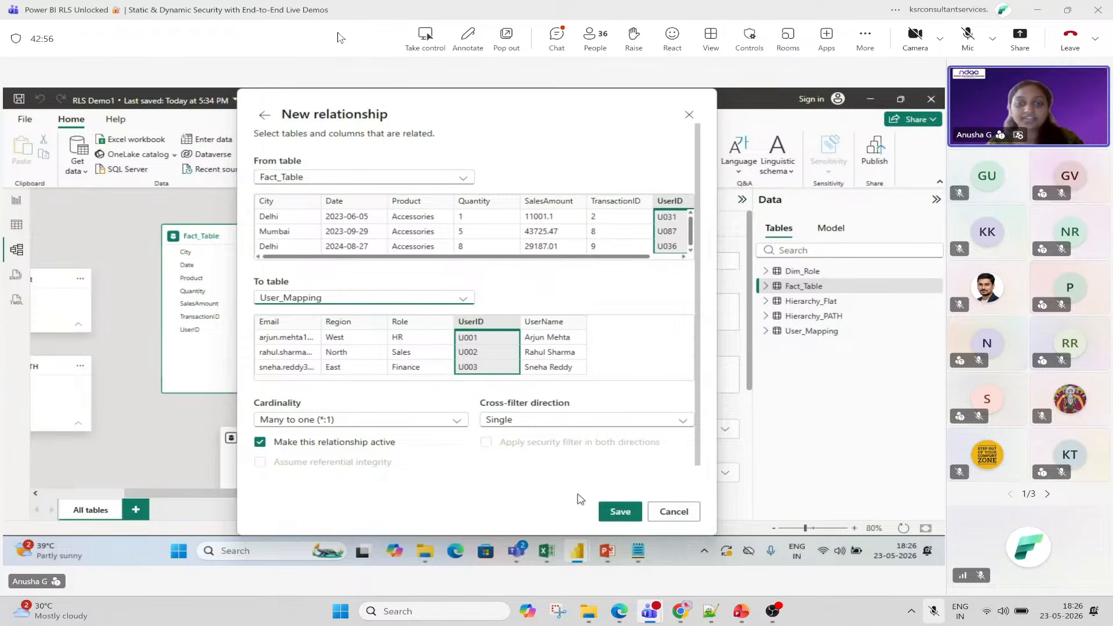
{"action": "left_click", "coordinate": [619, 513]}
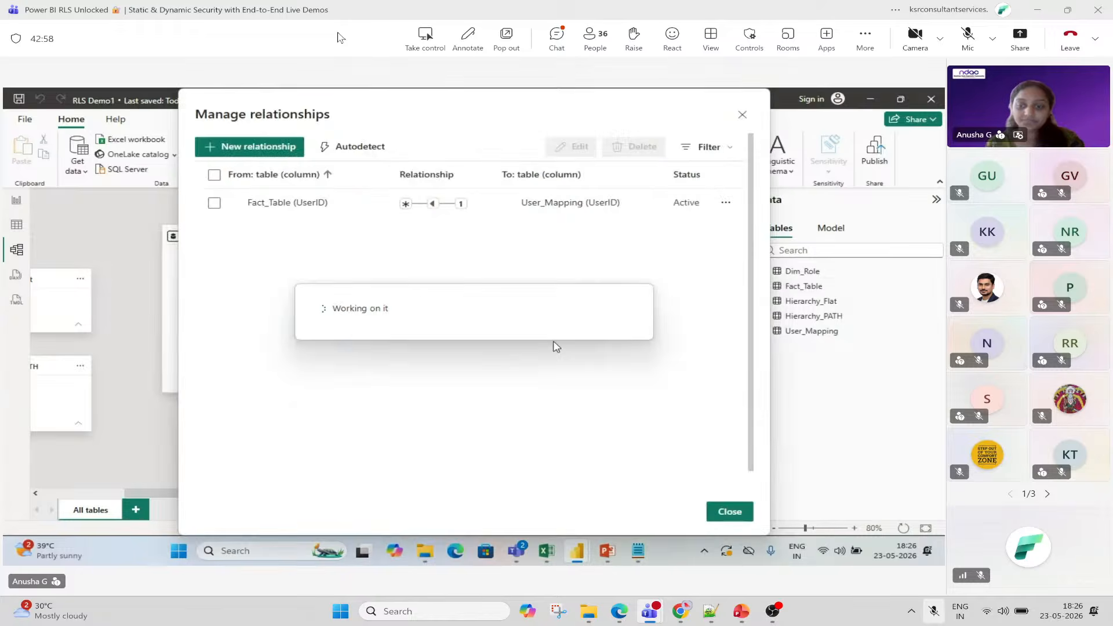
{"action": "left_click", "coordinate": [729, 512]}
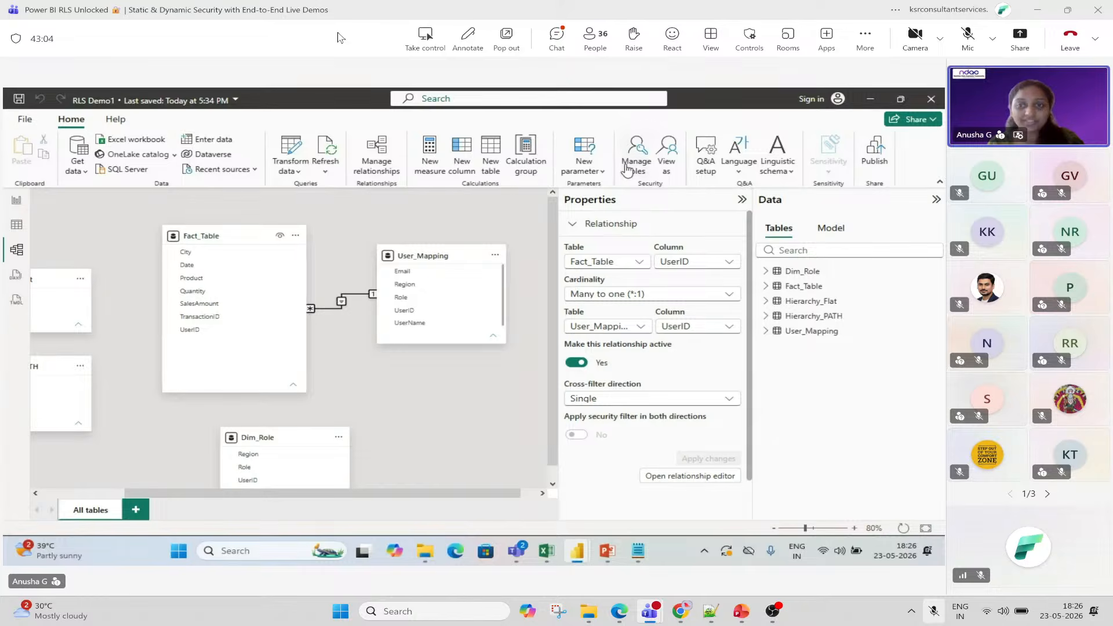
Add a new security role, rename it Dynamic RLS-1, and select the User_Mapping table.
{"action": "left_click", "coordinate": [630, 168]}
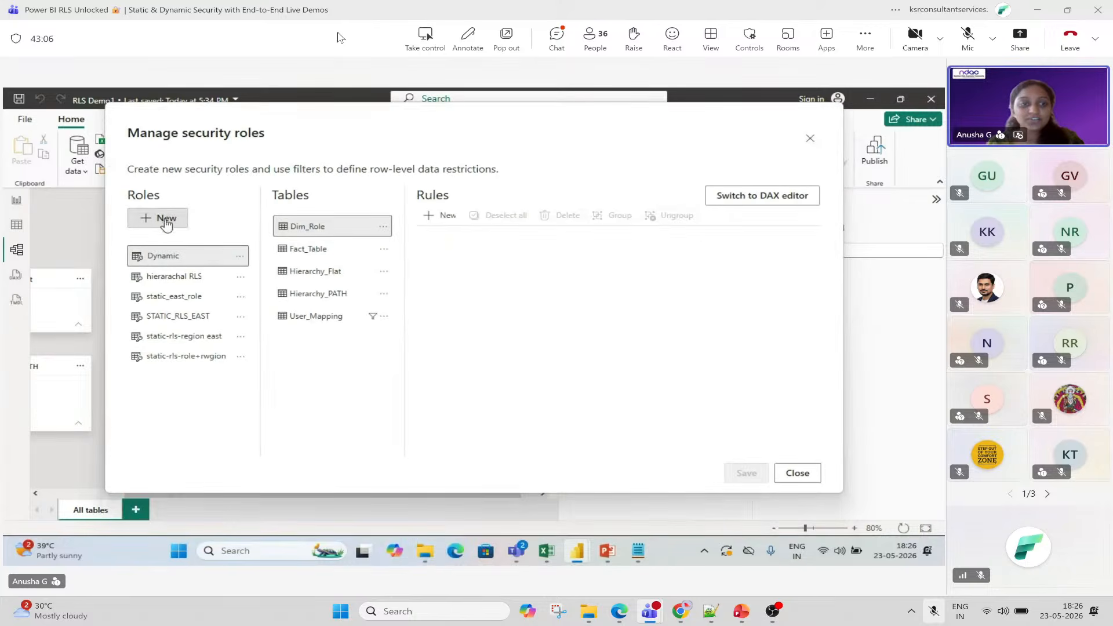
{"action": "left_click", "coordinate": [164, 219]}
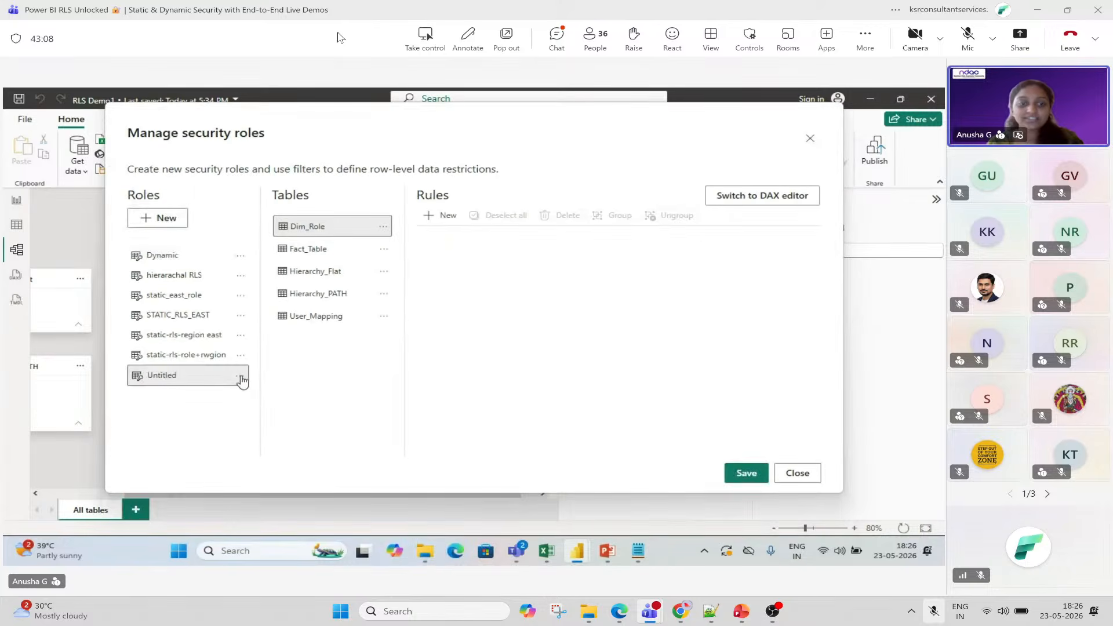
{"action": "left_click", "coordinate": [240, 376]}
{"action": "left_click", "coordinate": [280, 393]}
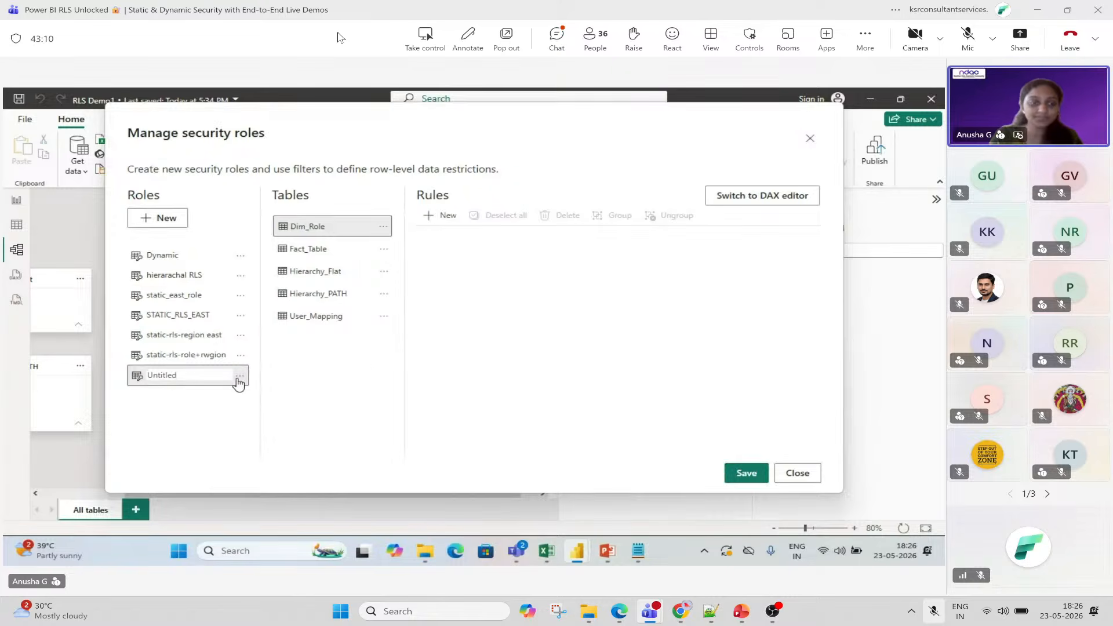
{"action": "key", "text": "BackSpace"}
{"action": "key", "text": "BackSpace"}
{"action": "key", "text": "BackSpace"}
{"action": "key", "text": "BackSpace"}
{"action": "key", "text": "BackSpace"}
{"action": "key", "text": "BackSpace"}
{"action": "key", "text": "BackSpace"}
{"action": "key", "text": "BackSpace"}
{"action": "type", "text": "Dyanmc"}
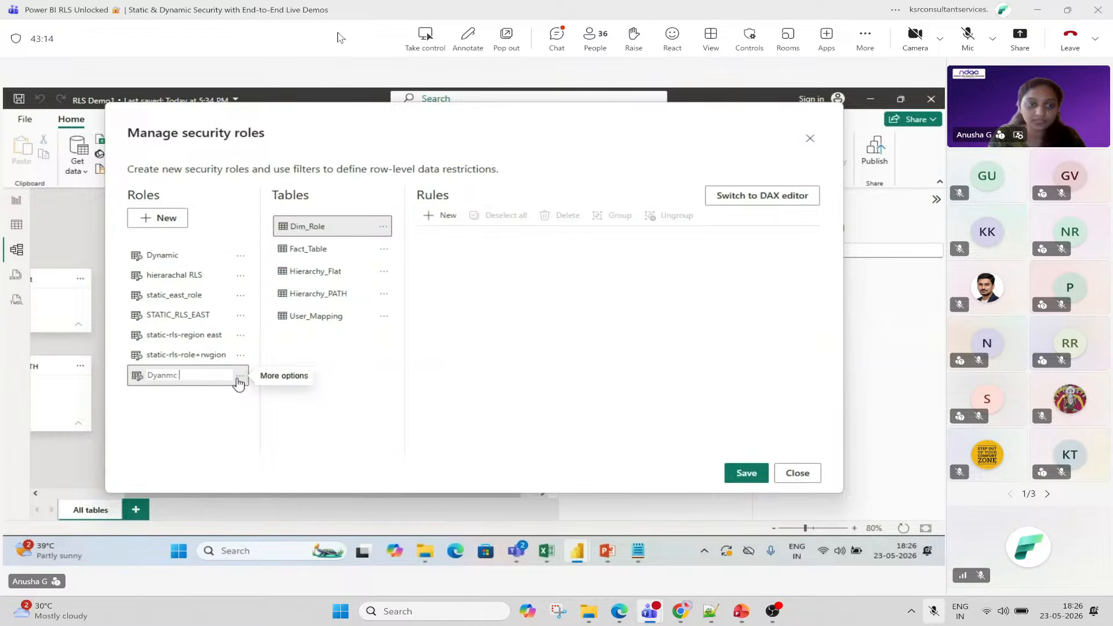
{"action": "key", "text": "BackSpace"}
{"action": "key", "text": "BackSpace"}
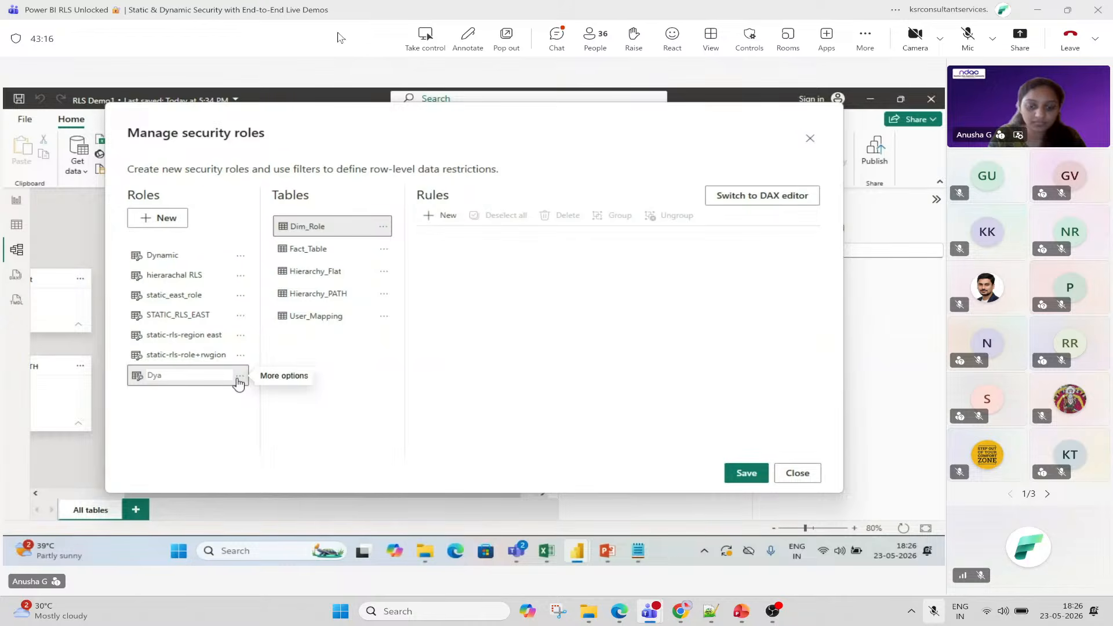
{"action": "type", "text": "namic RLS-1"}
{"action": "key", "text": "Return"}
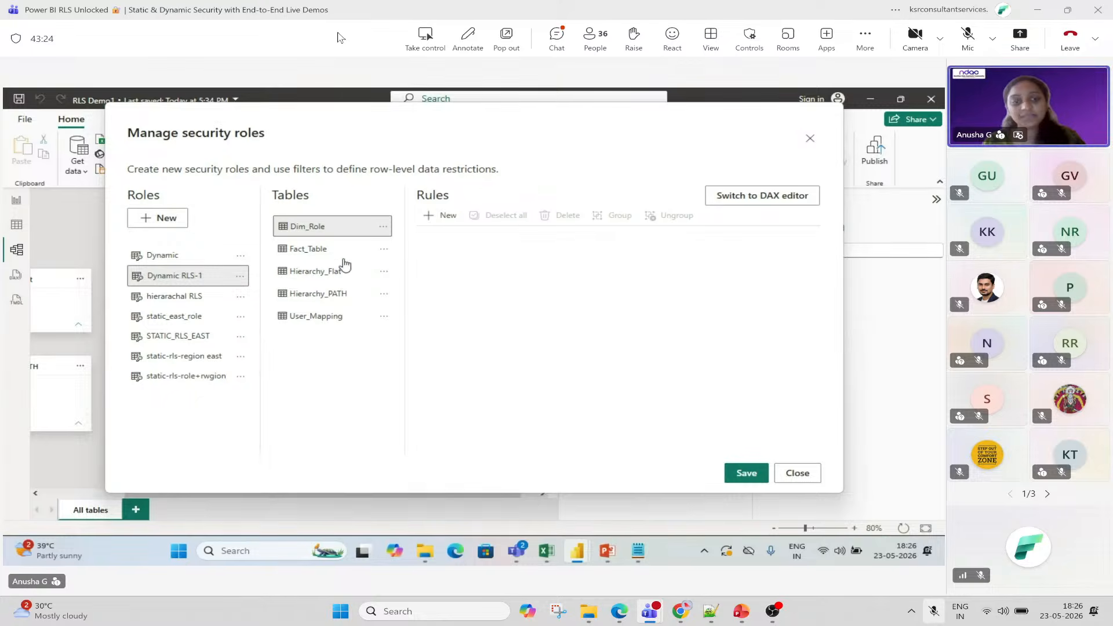
{"action": "left_click", "coordinate": [333, 321]}
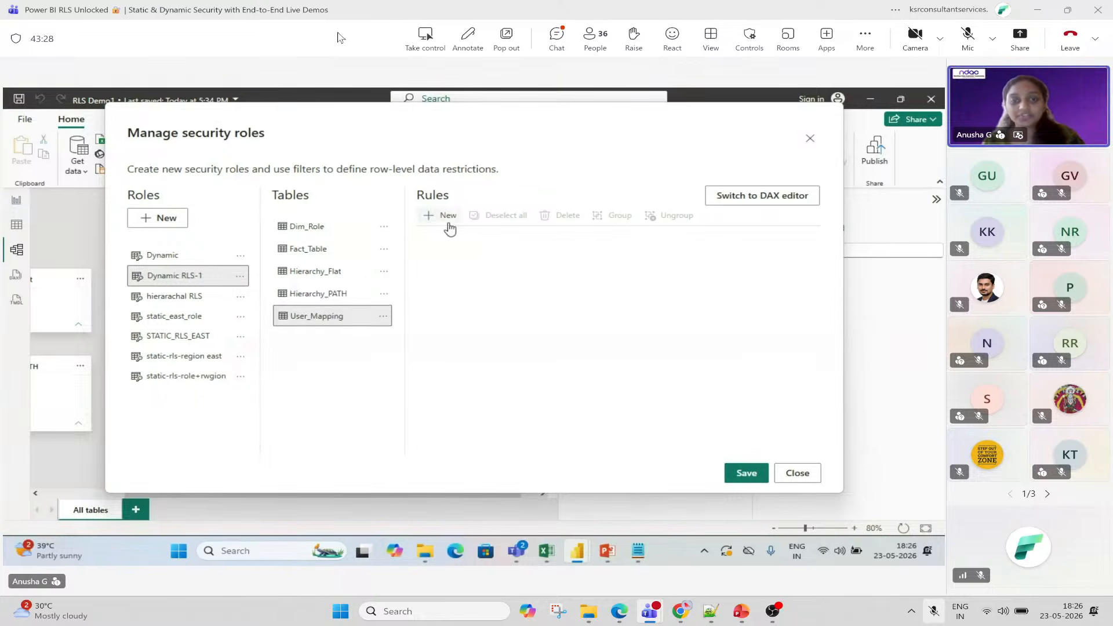
Start a new filter rule on User_Mapping, then open the meeting chat and send a thumbs-up.
{"action": "left_click", "coordinate": [445, 216]}
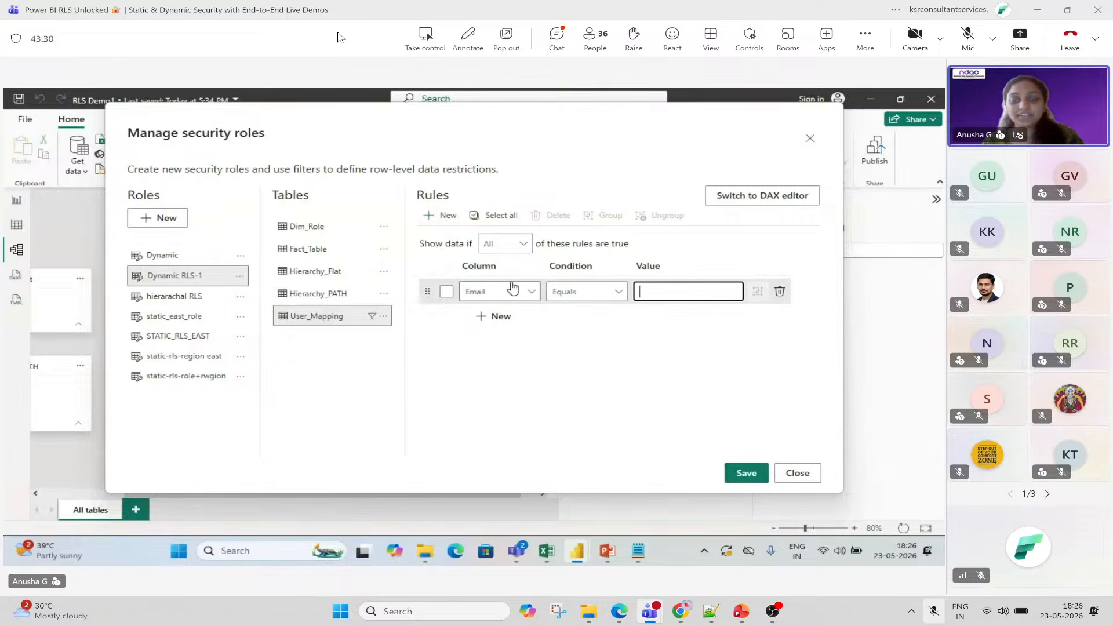
{"action": "left_click", "coordinate": [553, 44]}
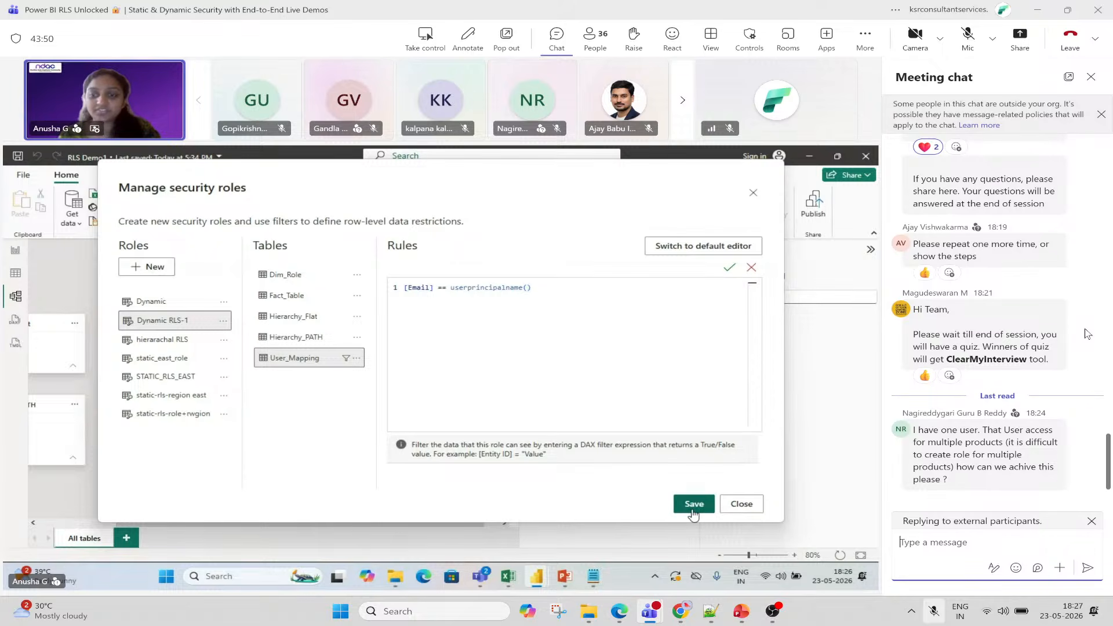
{"action": "left_click", "coordinate": [672, 40]}
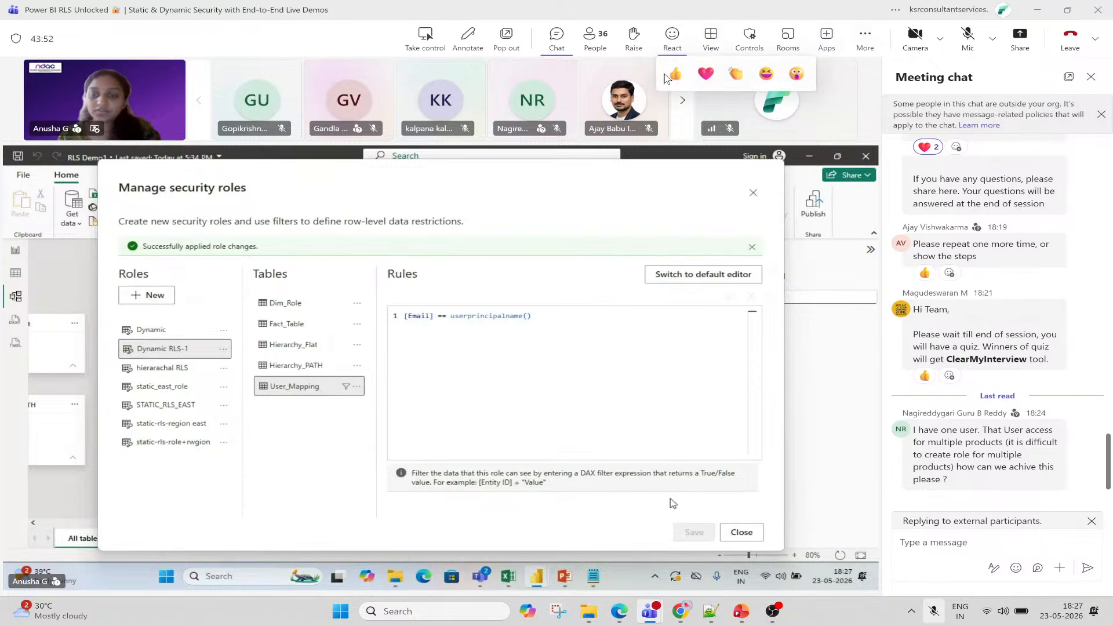
{"action": "left_click", "coordinate": [671, 75]}
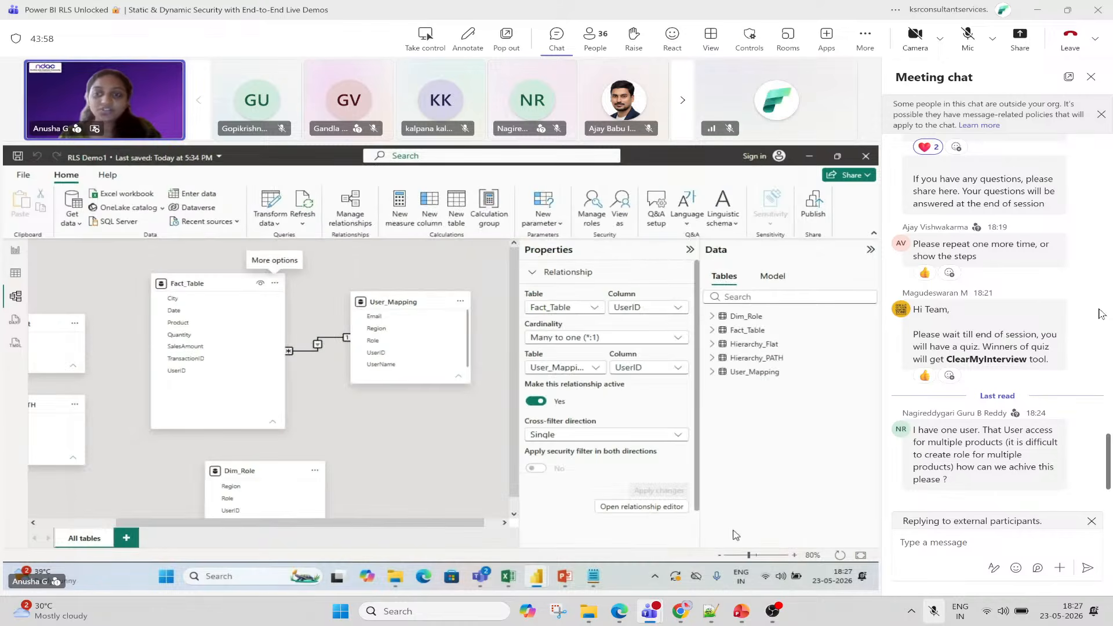
{"action": "scroll", "coordinate": [1101, 314], "scroll_direction": "up", "scroll_amount": 3}
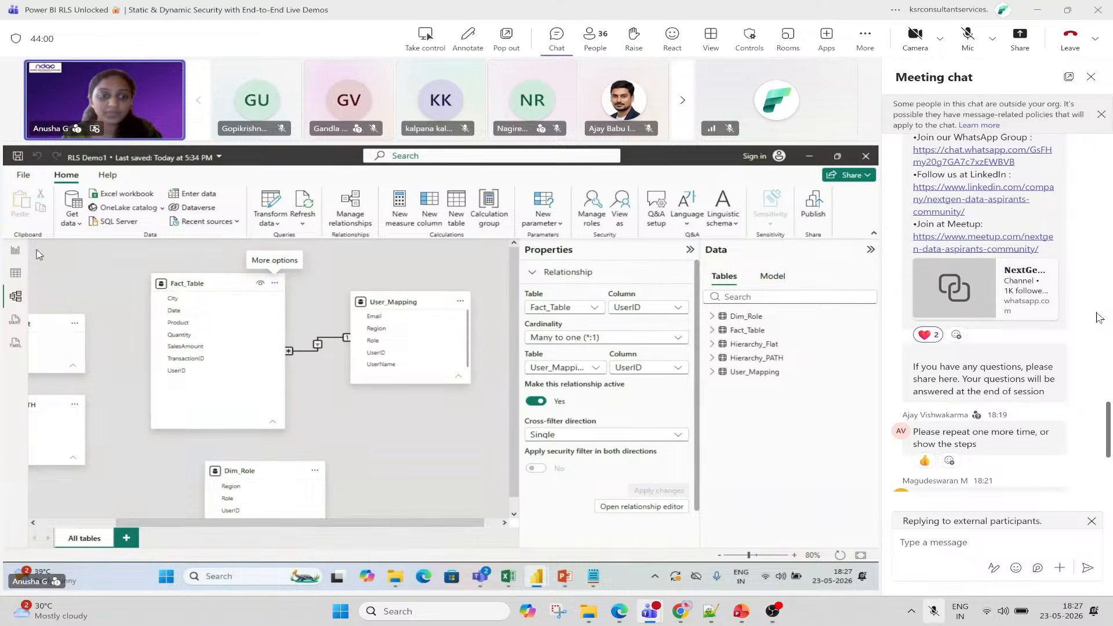
{"action": "scroll", "coordinate": [1097, 318], "scroll_direction": "down", "scroll_amount": 3}
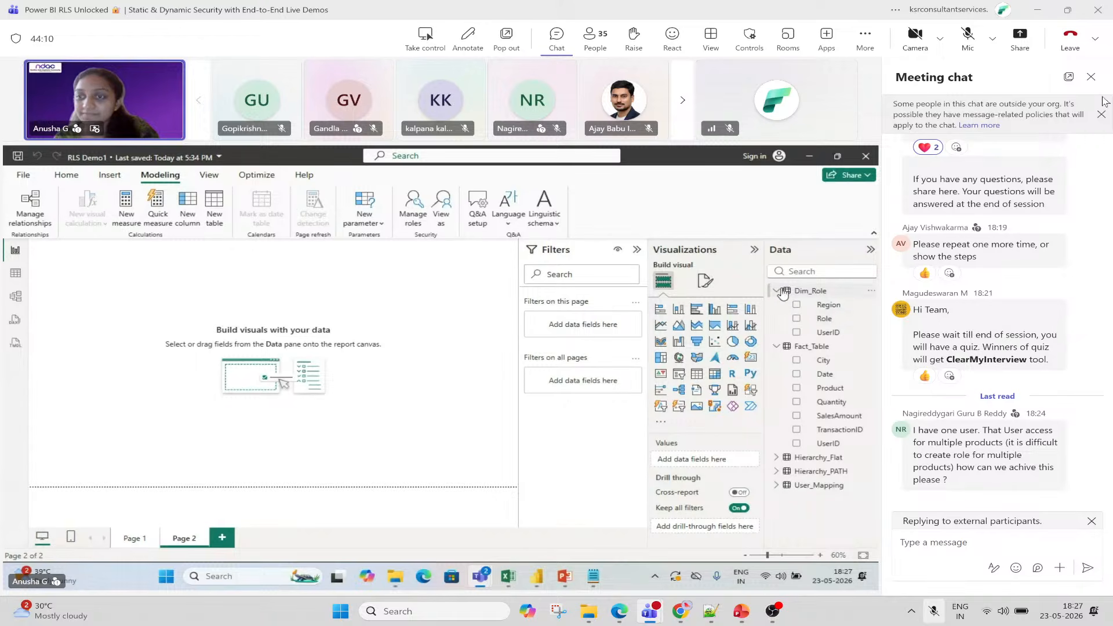
Add the Email, SalesAmount and Product fields to a new visual on Page 2.
{"action": "left_click", "coordinate": [1091, 77]}
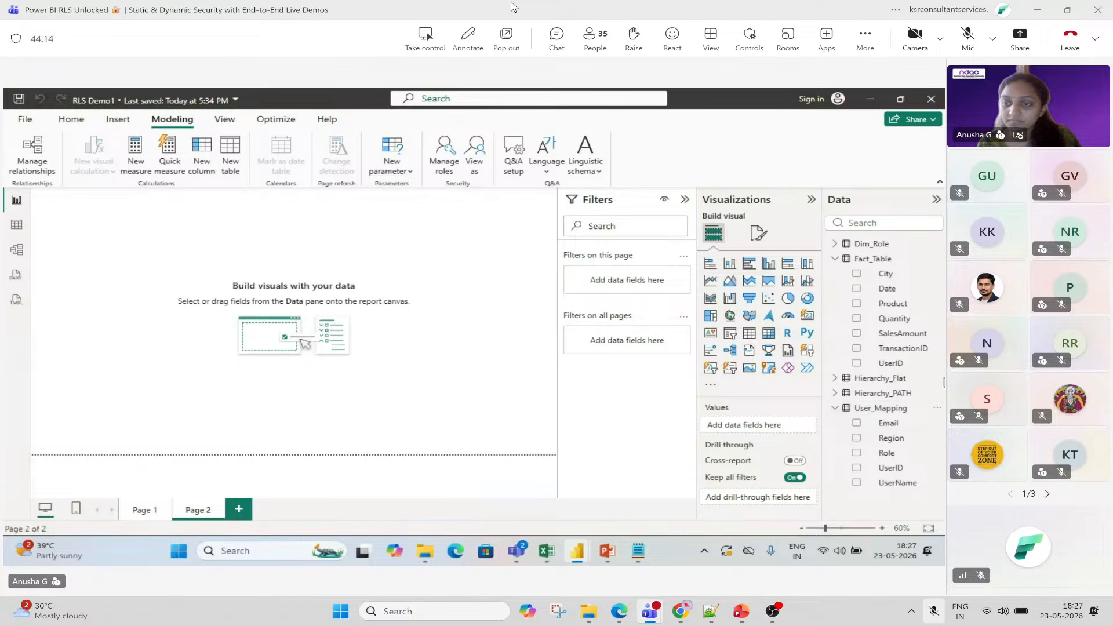
{"action": "left_click", "coordinate": [857, 425]}
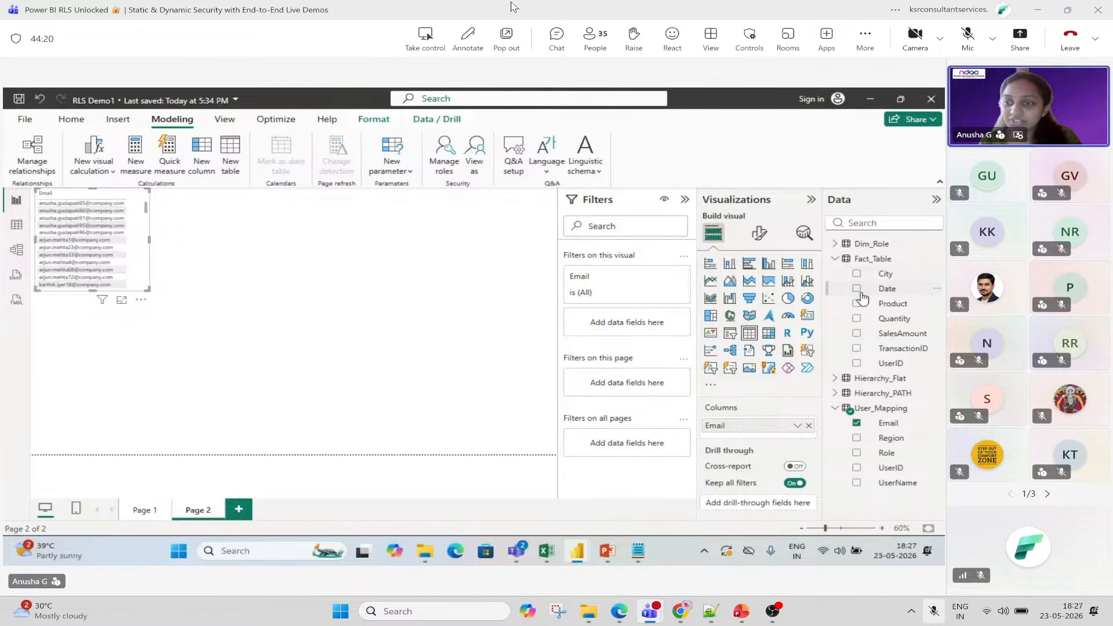
{"action": "left_click", "coordinate": [857, 334]}
{"action": "left_click", "coordinate": [862, 317]}
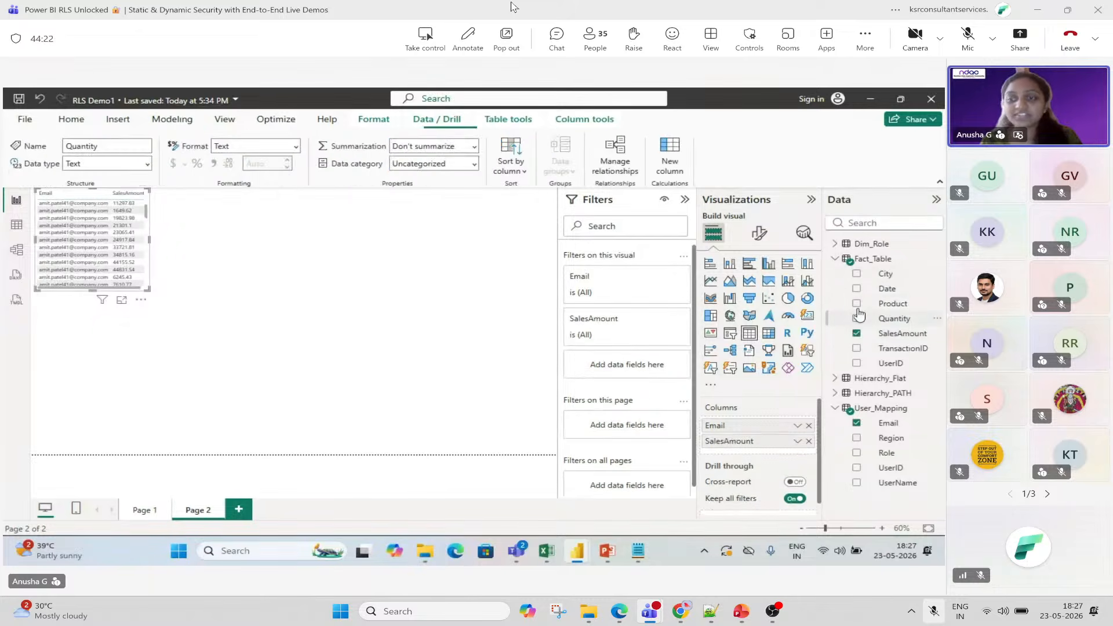
{"action": "right_click", "coordinate": [862, 316]}
{"action": "left_click", "coordinate": [857, 303]}
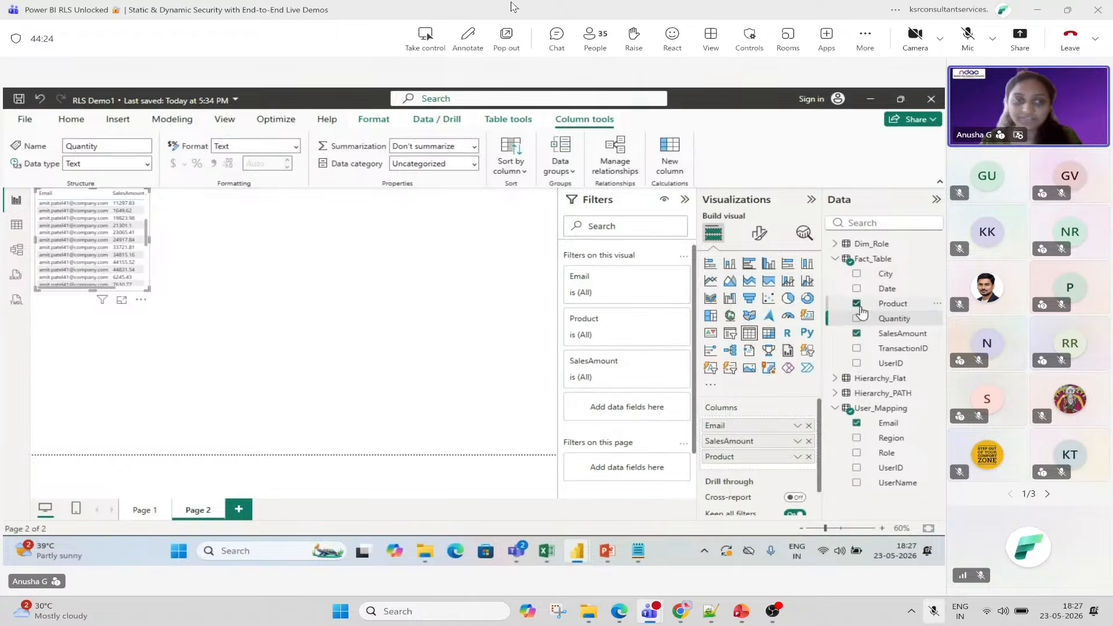
Turn the visual back into a table, enlarge it, and move it to the canvas centre.
{"action": "left_click", "coordinate": [769, 281]}
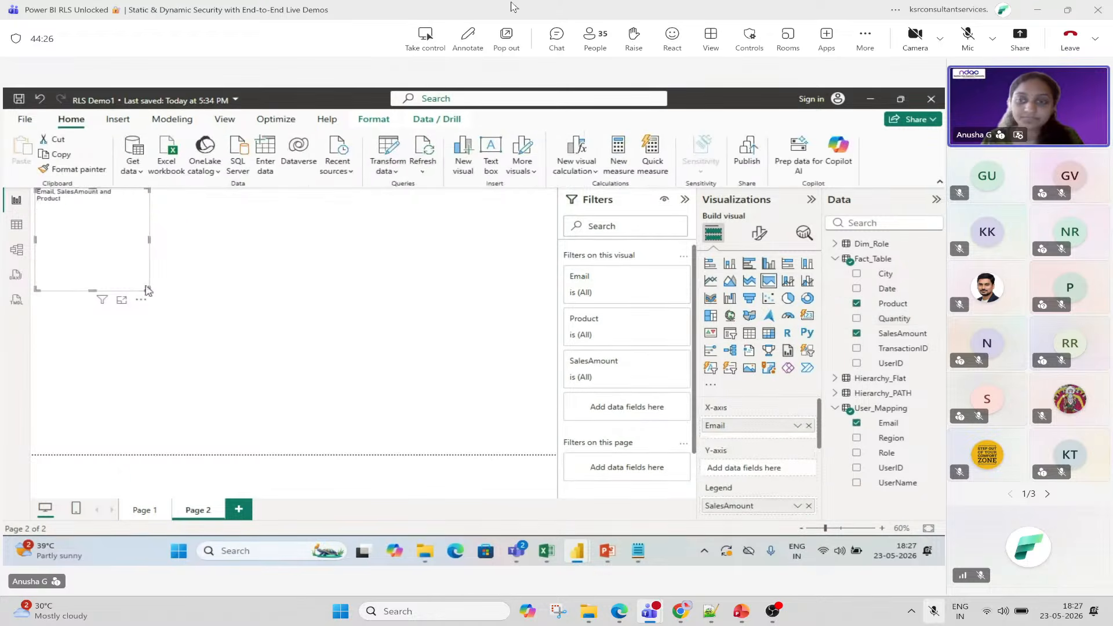
{"action": "left_click", "coordinate": [221, 321]}
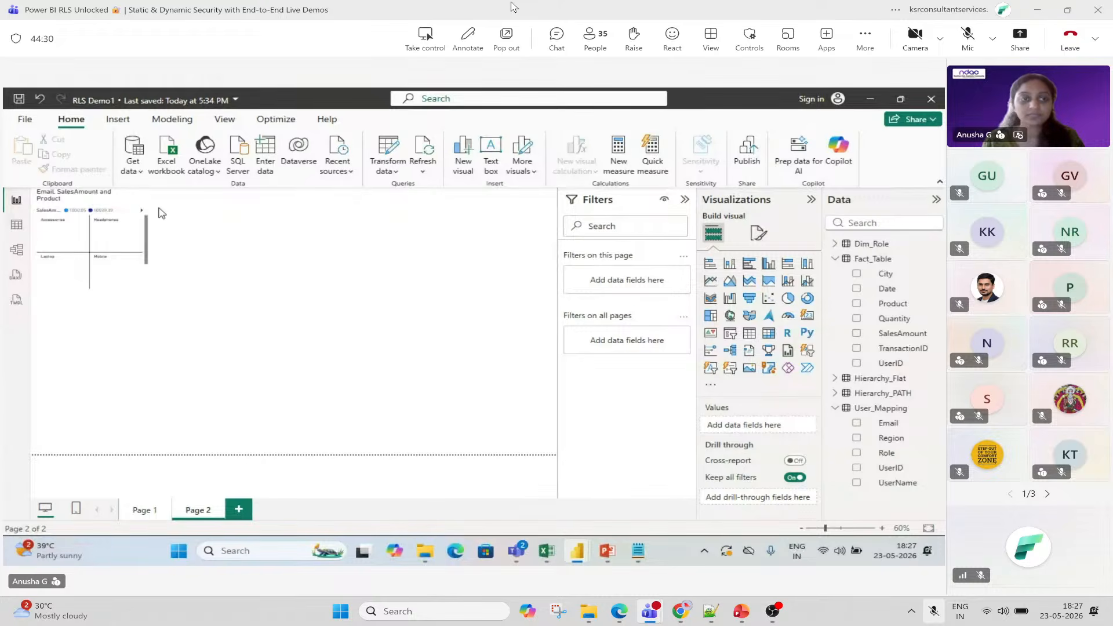
{"action": "left_click", "coordinate": [141, 285]}
{"action": "left_click", "coordinate": [749, 333]}
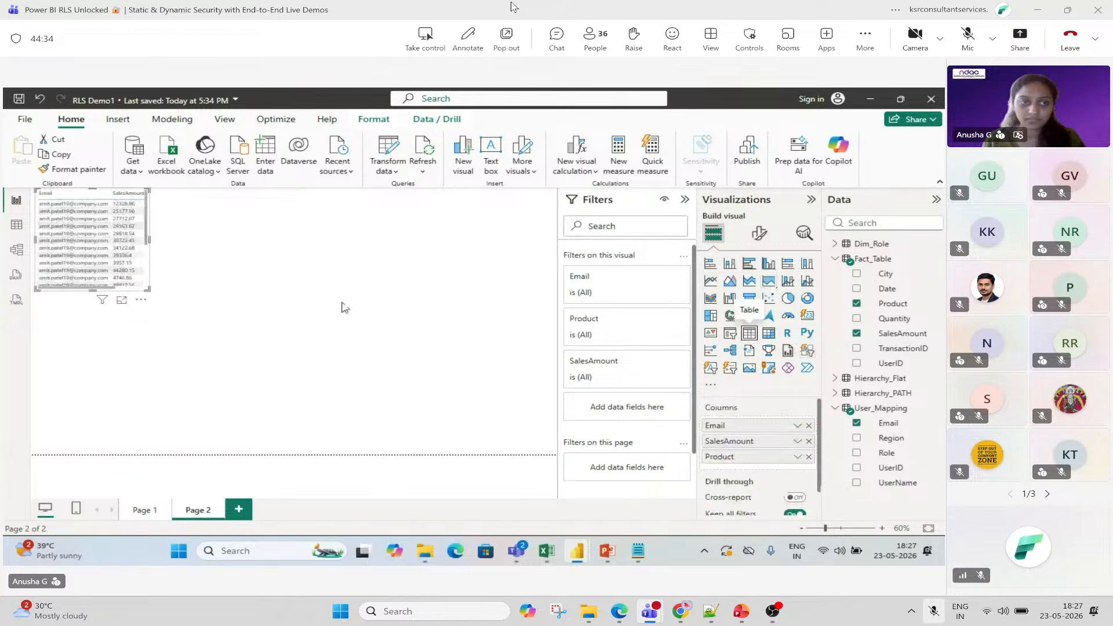
{"action": "left_click_drag", "start_coordinate": [149, 290], "coordinate": [404, 392]}
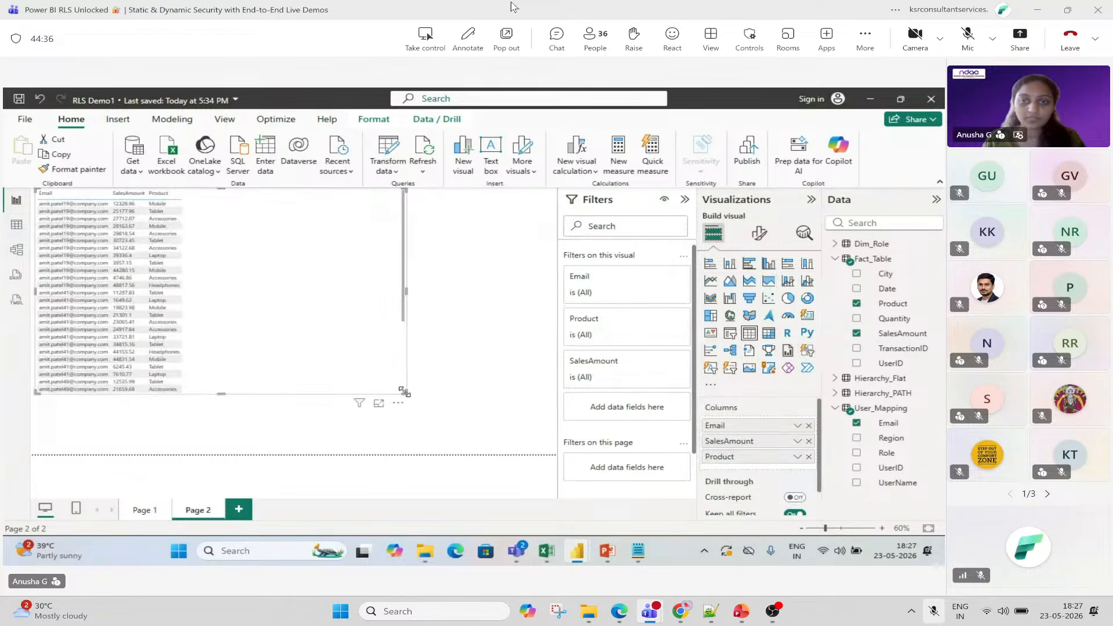
{"action": "left_click_drag", "start_coordinate": [348, 347], "coordinate": [441, 385]}
{"action": "left_click", "coordinate": [759, 232]}
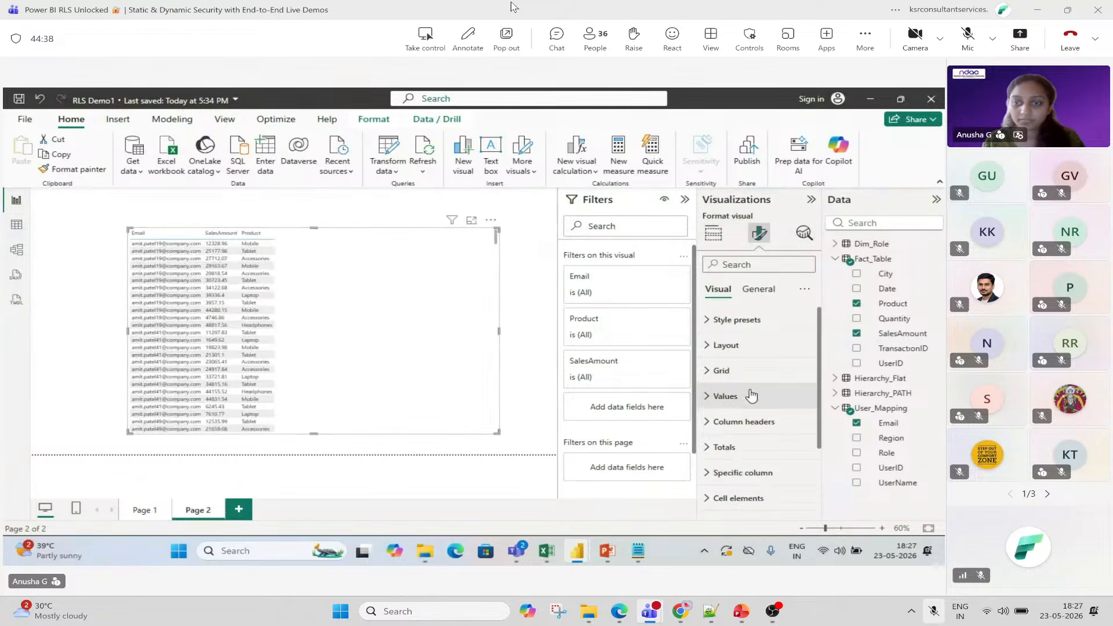
Set the table's Values font size to 18 and send a like reaction in the meeting.
{"action": "left_click", "coordinate": [752, 396]}
{"action": "left_click", "coordinate": [793, 459]}
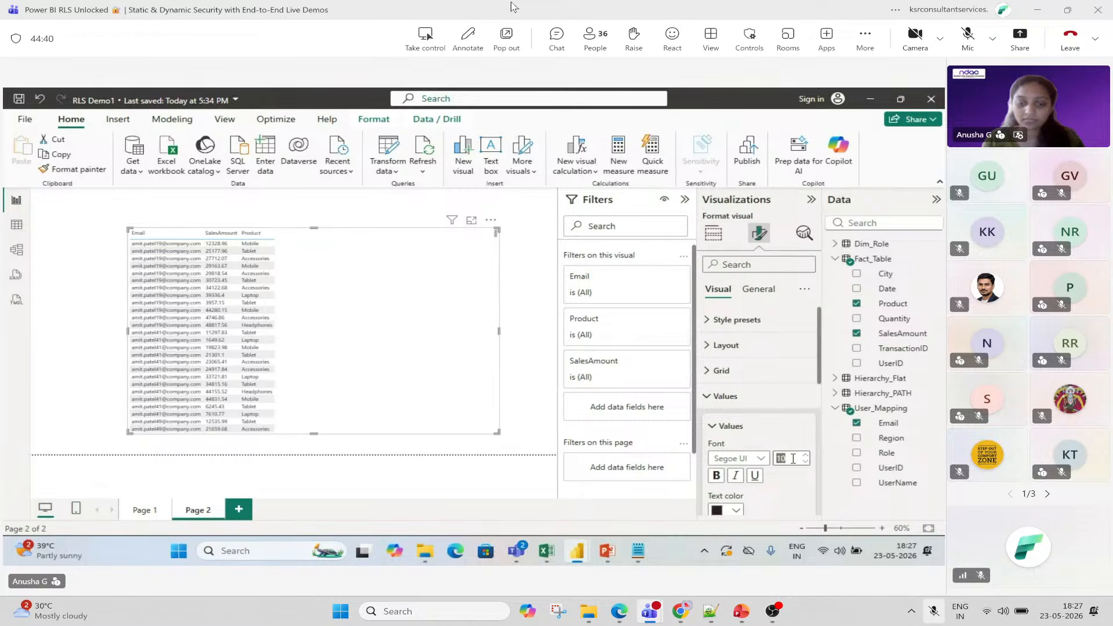
{"action": "type", "text": "18"}
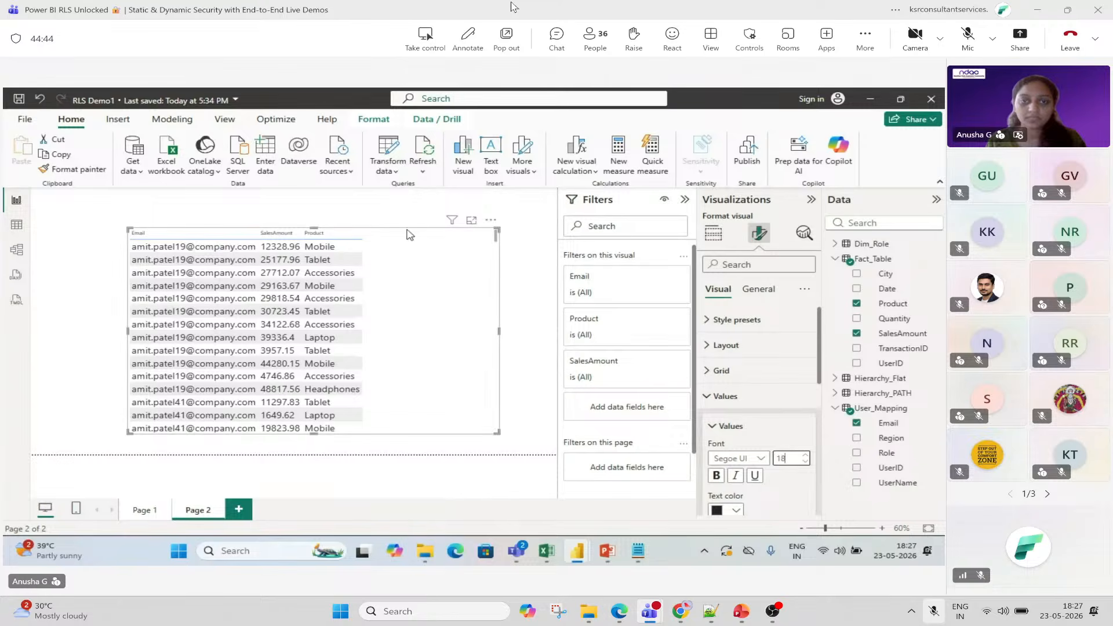
{"action": "scroll", "coordinate": [499, 266], "scroll_direction": "down", "scroll_amount": 5}
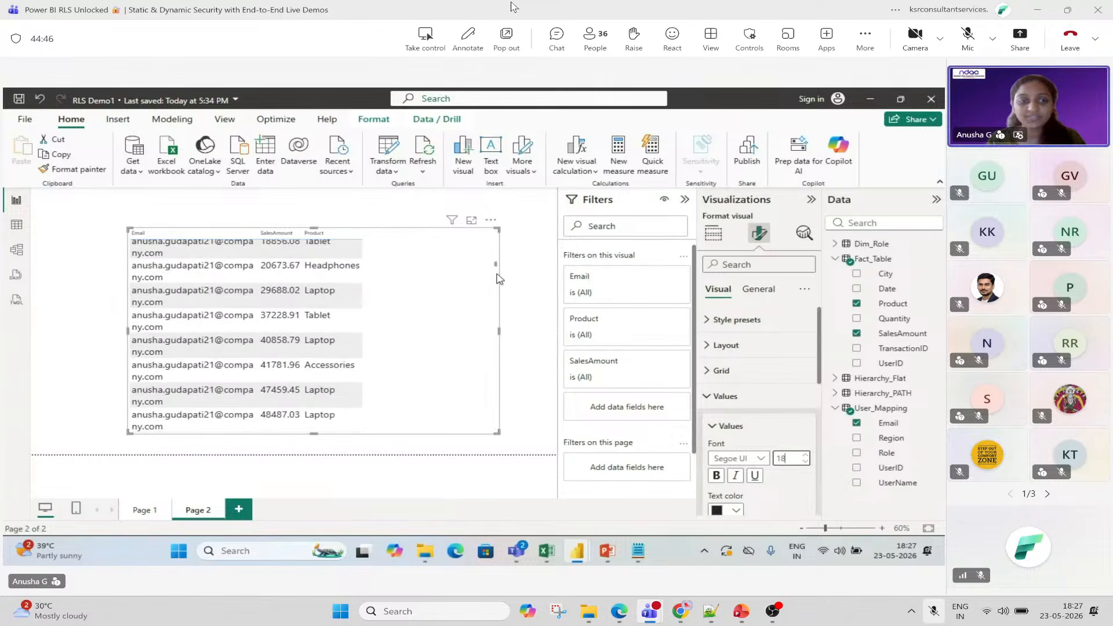
{"action": "scroll", "coordinate": [497, 279], "scroll_direction": "down", "scroll_amount": 5}
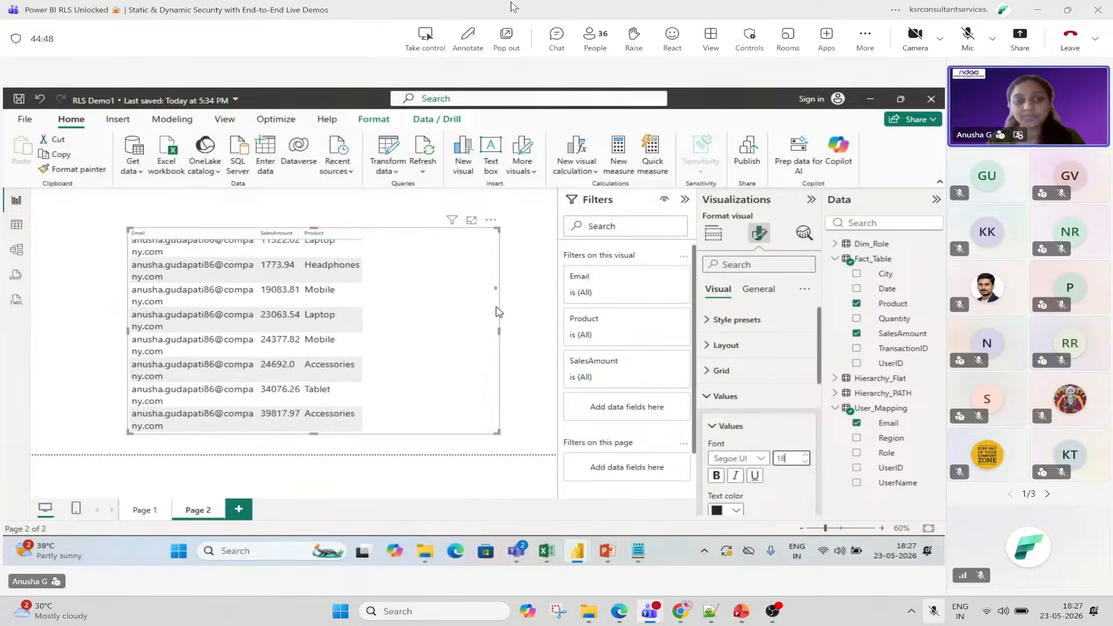
{"action": "scroll", "coordinate": [497, 313], "scroll_direction": "down", "scroll_amount": 5}
{"action": "scroll", "coordinate": [497, 324], "scroll_direction": "down", "scroll_amount": 5}
{"action": "scroll", "coordinate": [502, 348], "scroll_direction": "down", "scroll_amount": 5}
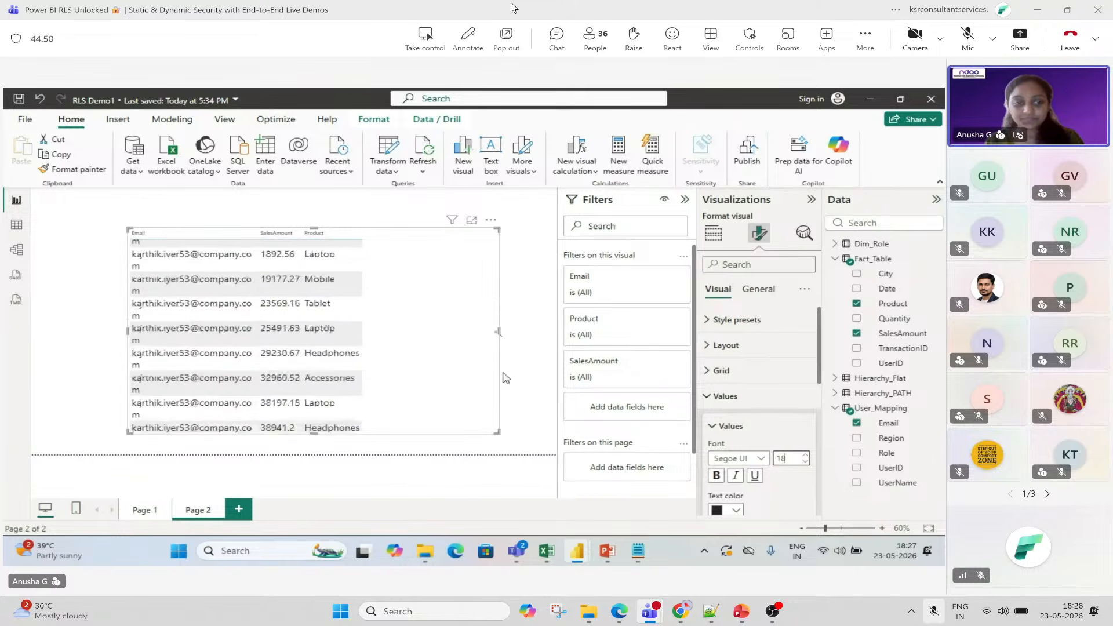
{"action": "mouse_move", "coordinate": [672, 37]}
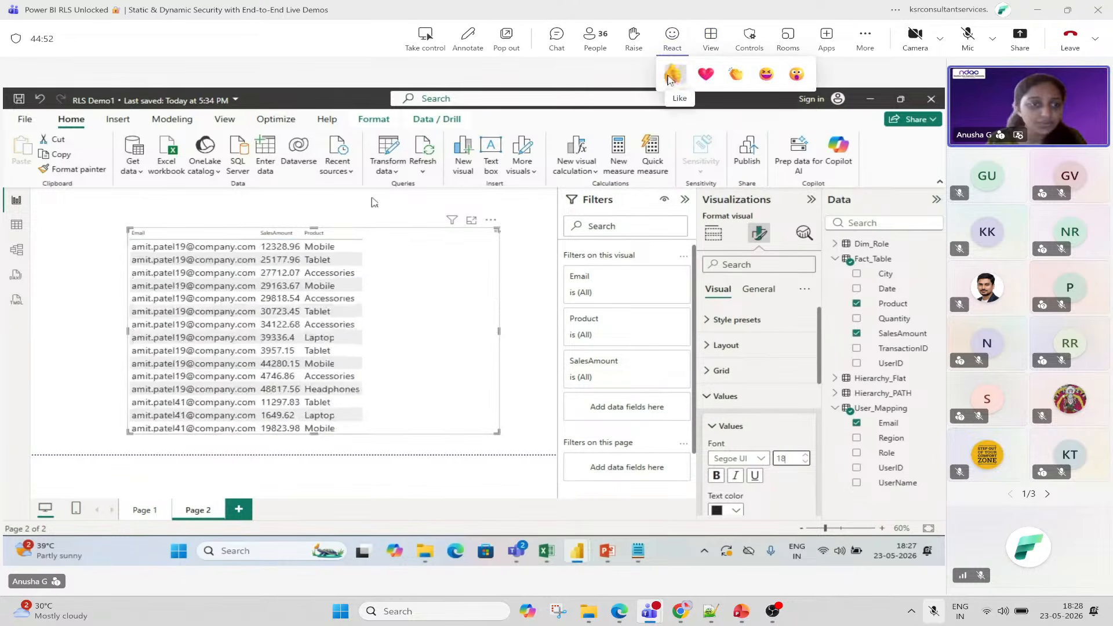
{"action": "left_click", "coordinate": [672, 75]}
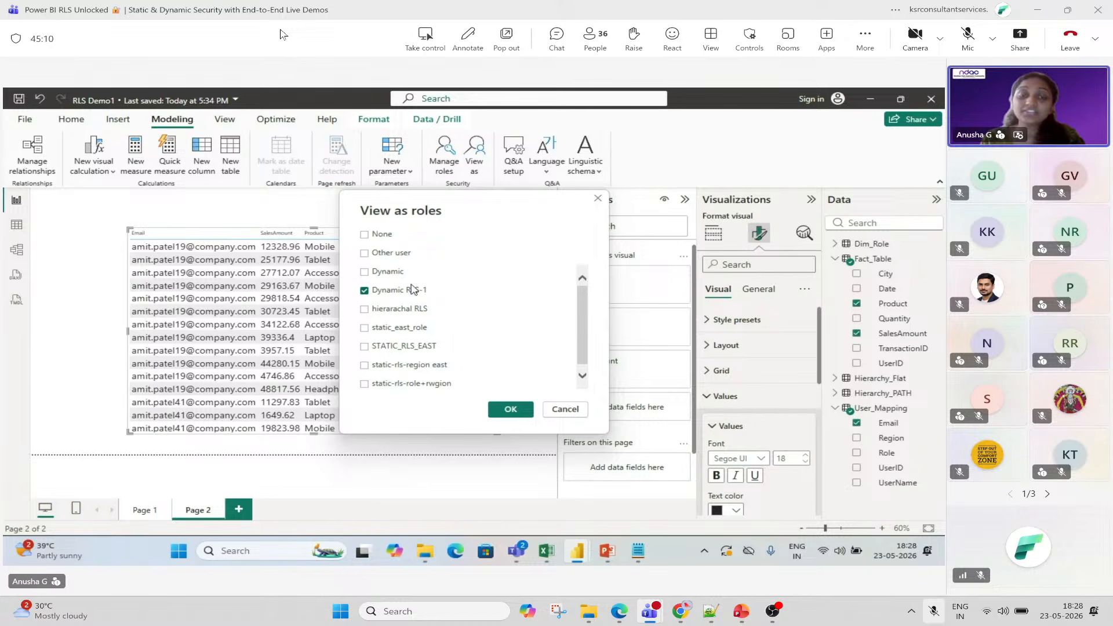
Preview the report as Dynamic RLS-1 for another user by entering that user's e-mail address.
{"action": "left_click", "coordinate": [395, 258]}
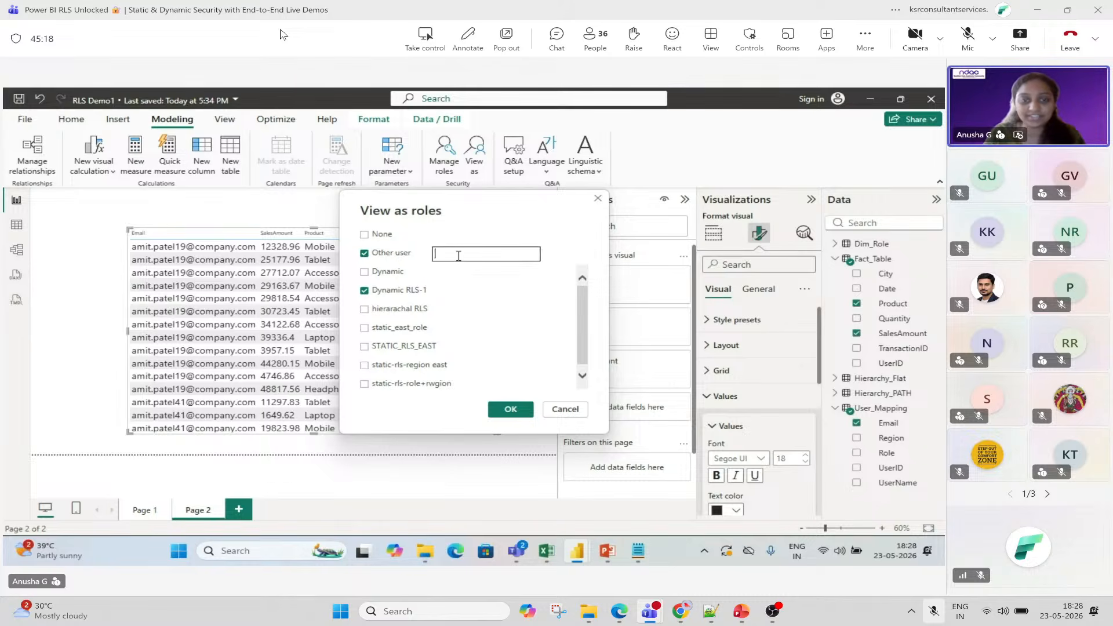
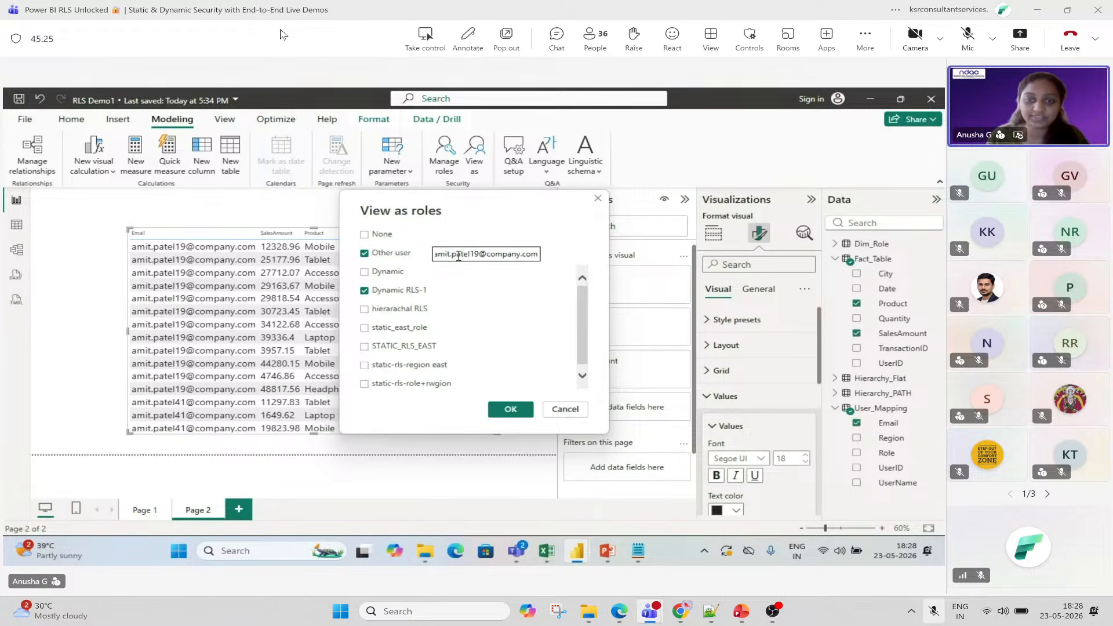
{"action": "left_click", "coordinate": [520, 412]}
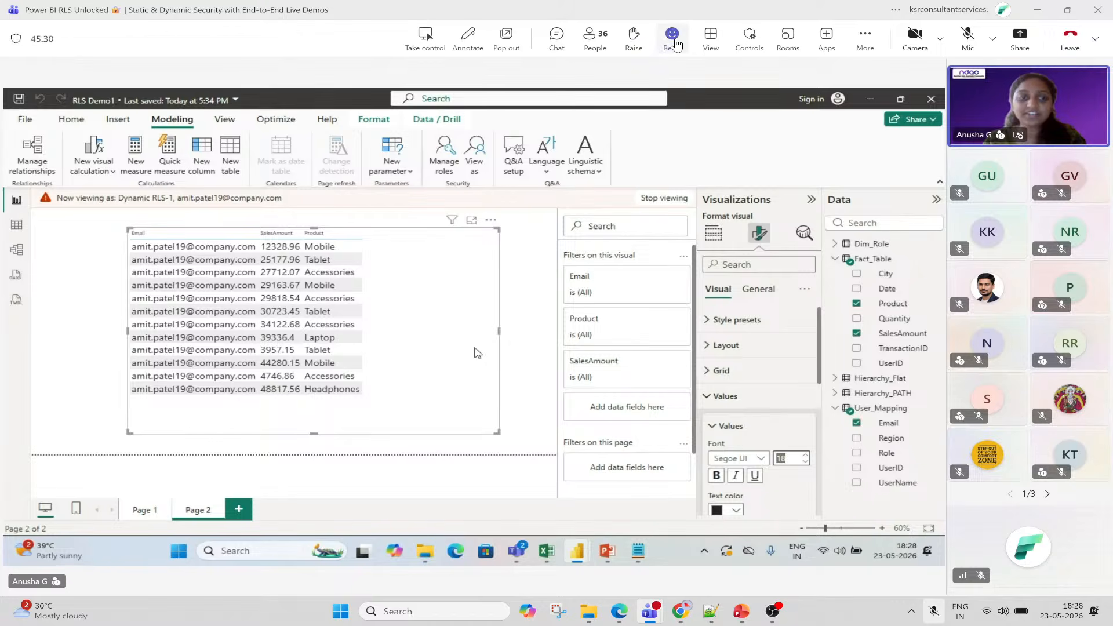
Send a clap reaction to the meeting.
{"action": "mouse_move", "coordinate": [673, 35]}
{"action": "left_click", "coordinate": [742, 77]}
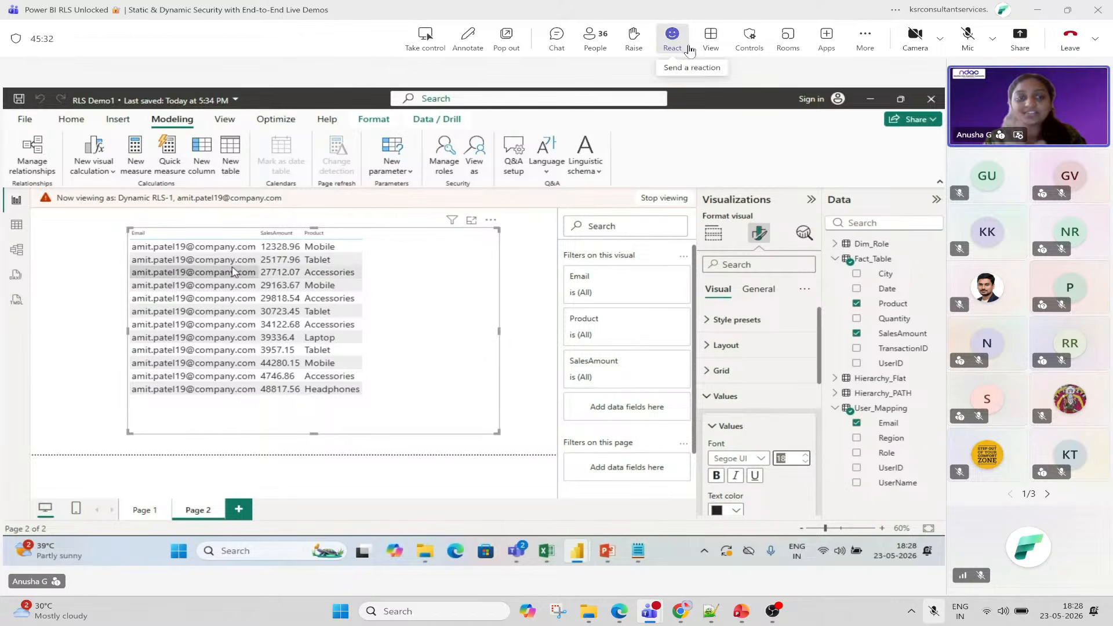
{"action": "left_click", "coordinate": [737, 78]}
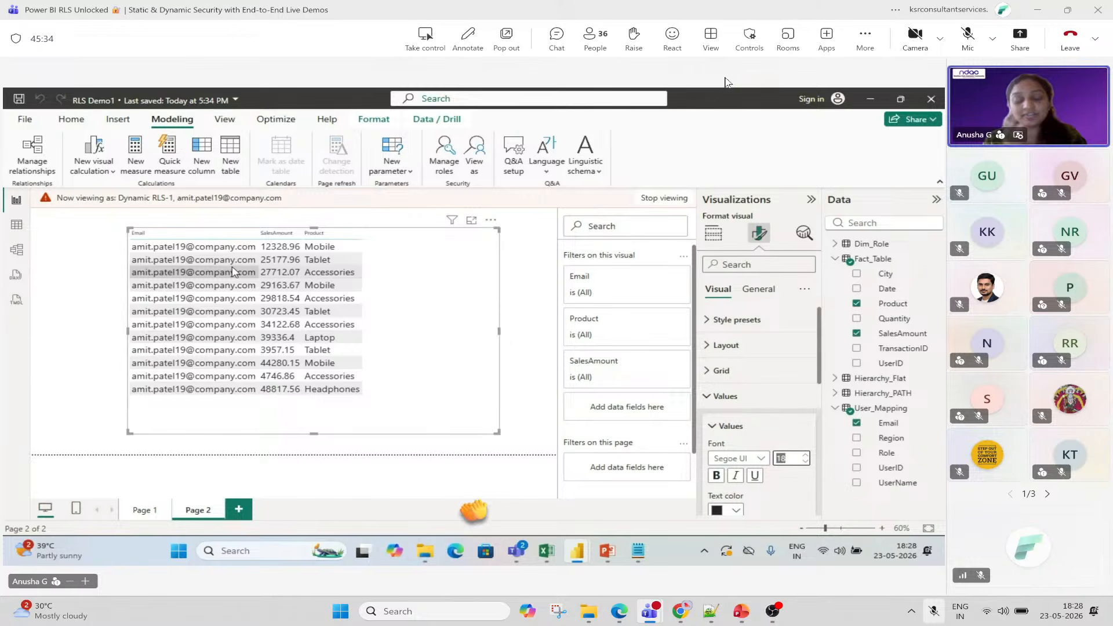
{"action": "left_click", "coordinate": [737, 72]}
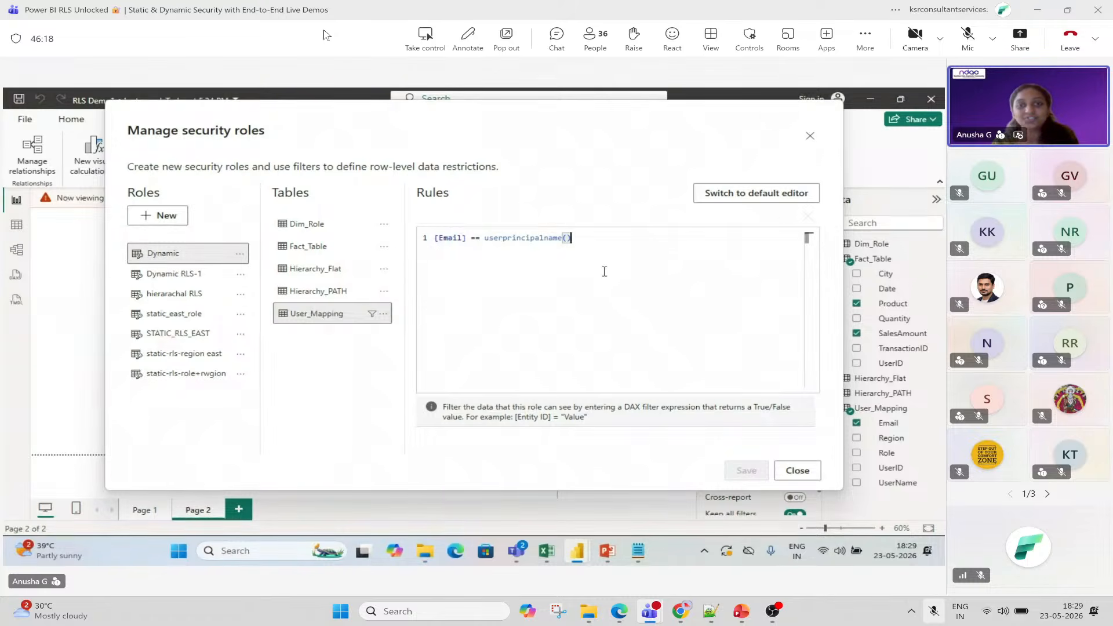
Close Manage security roles, deselect the table, unmute, and send a thumbs-up reaction in Teams.
{"action": "left_click", "coordinate": [810, 137]}
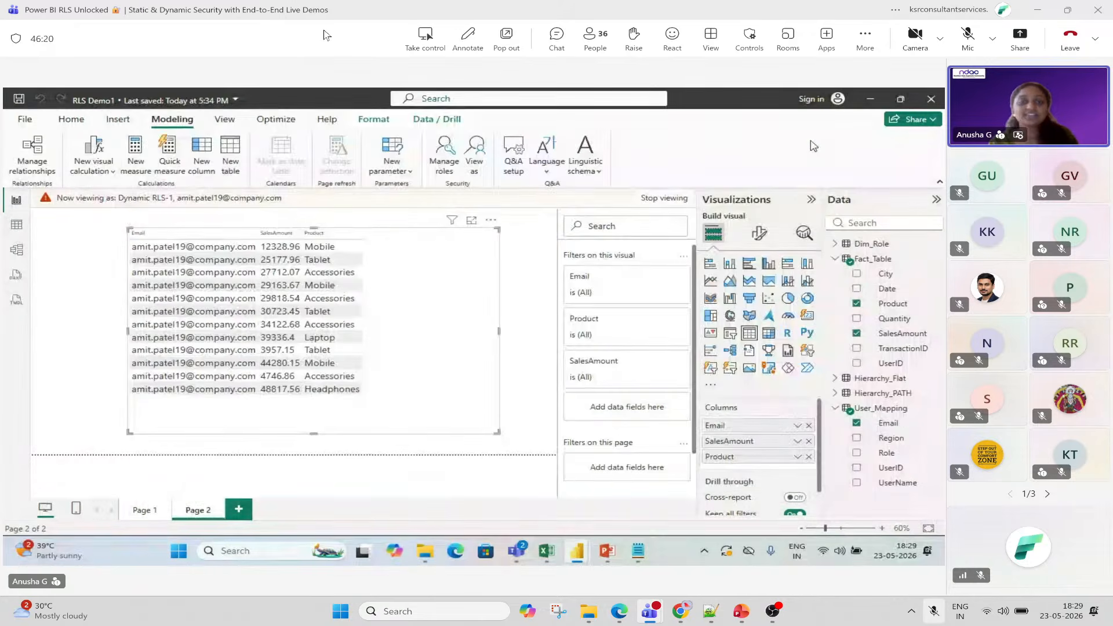
{"action": "left_click", "coordinate": [535, 289]}
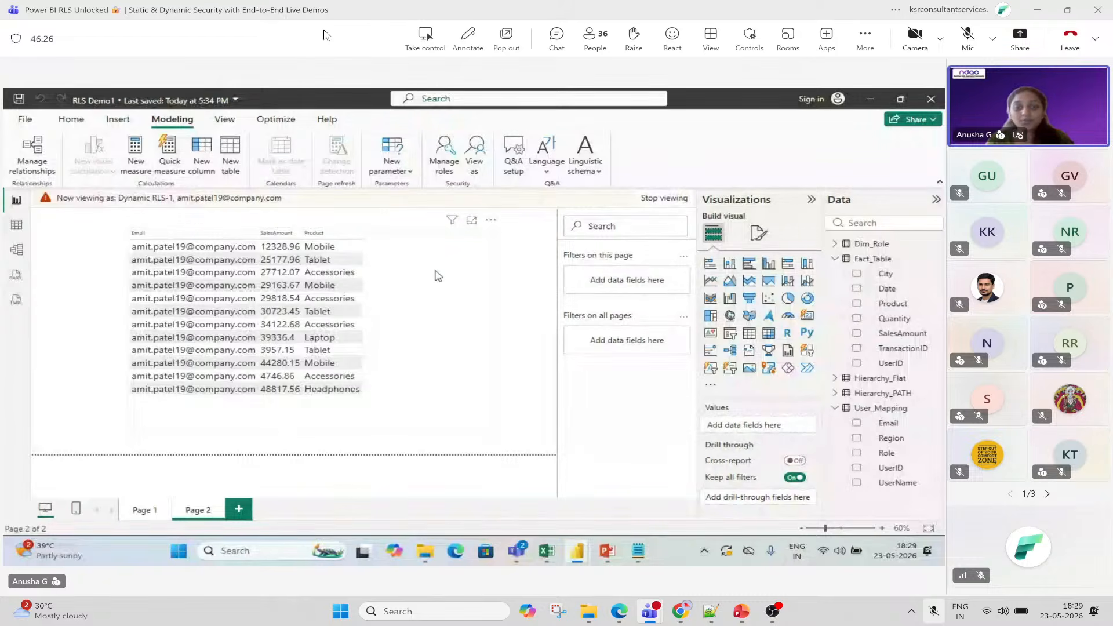
{"action": "left_click", "coordinate": [964, 42]}
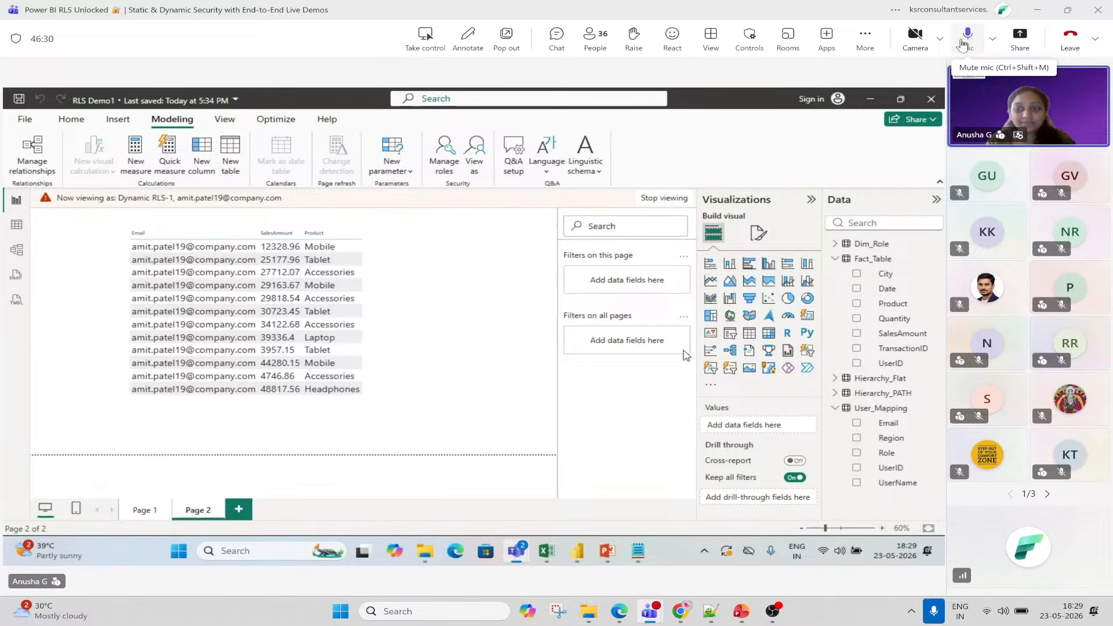
{"action": "left_click", "coordinate": [670, 51]}
{"action": "left_click", "coordinate": [679, 74]}
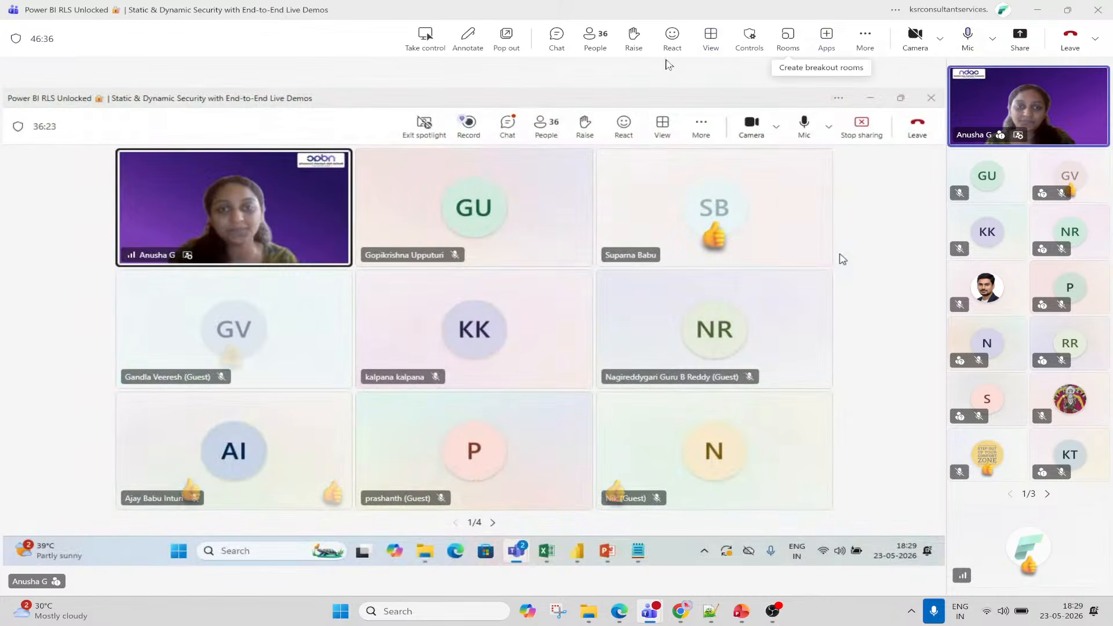
Open the Meeting chat panel in Teams to see the participant's access question.
{"action": "left_click", "coordinate": [557, 36]}
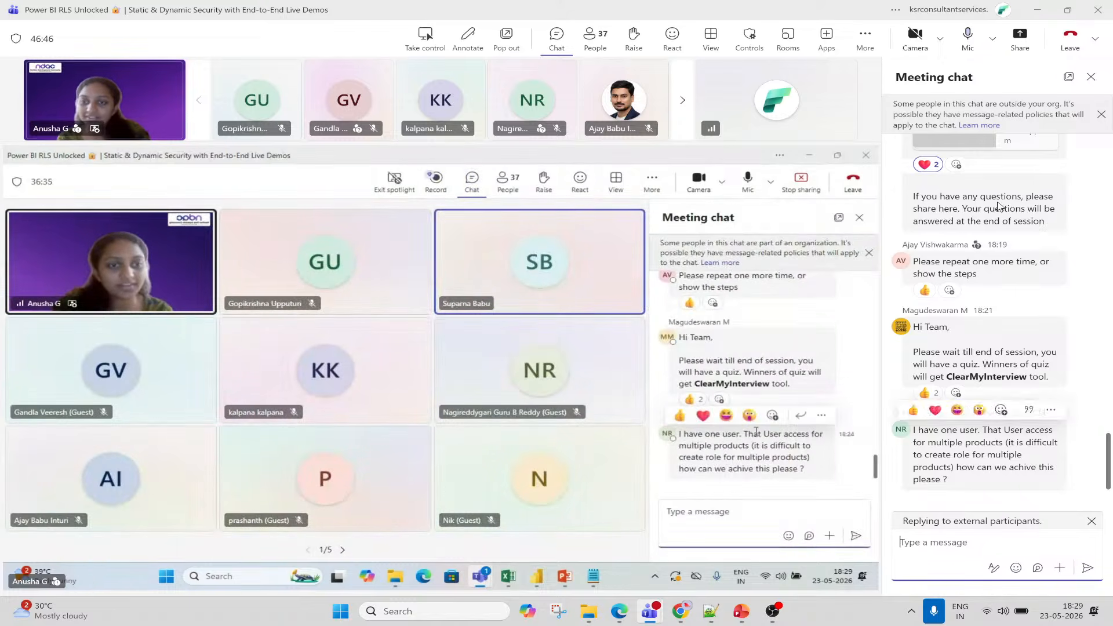
Toggle the mic on and off twice, leaving it muted, then close the Meeting chat panel.
{"action": "left_click", "coordinate": [968, 35]}
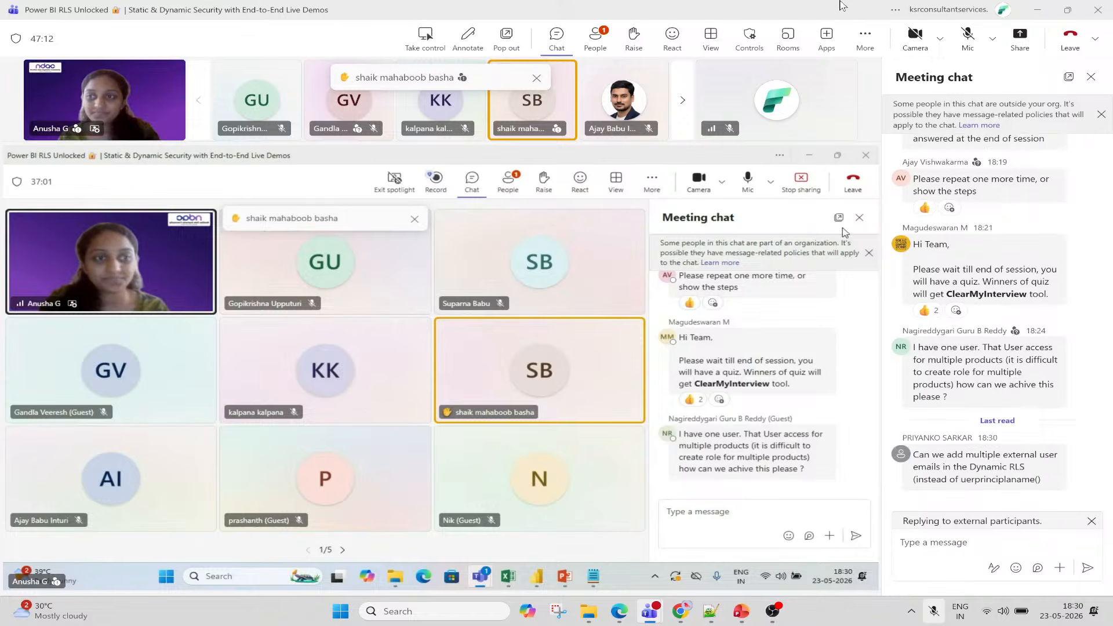
{"action": "left_click", "coordinate": [964, 47]}
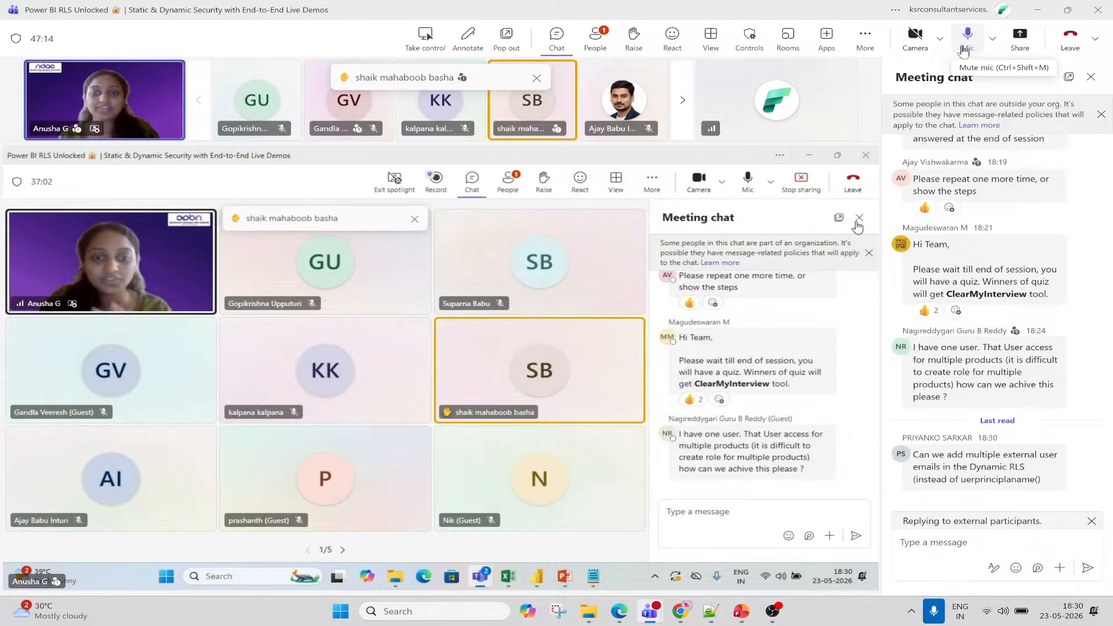
{"action": "left_click", "coordinate": [964, 50]}
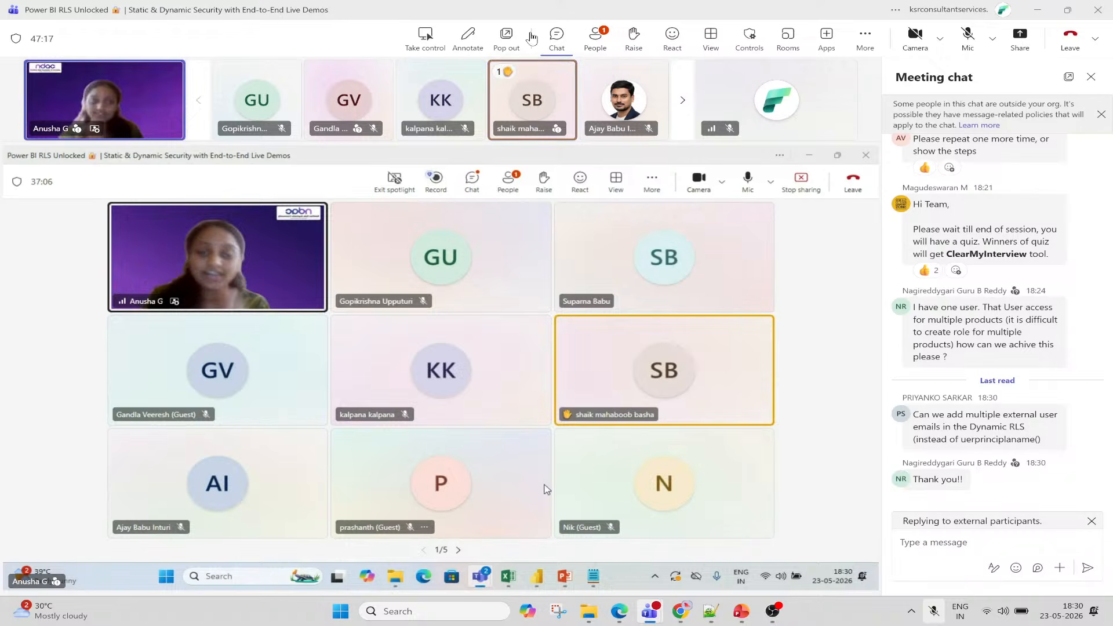
{"action": "left_click", "coordinate": [966, 42]}
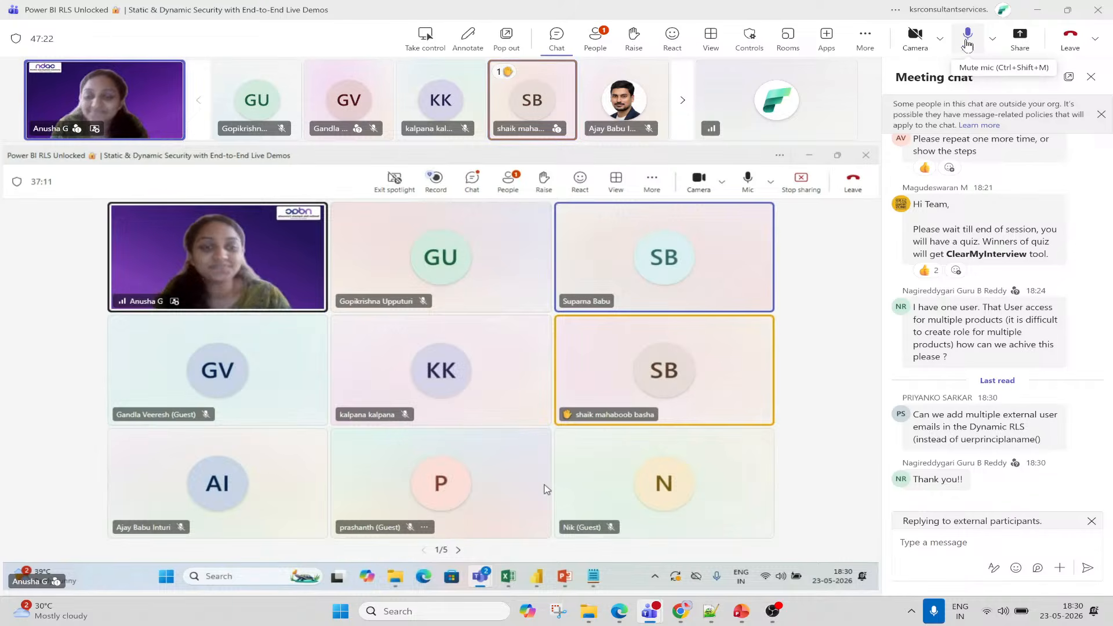
{"action": "left_click", "coordinate": [967, 43]}
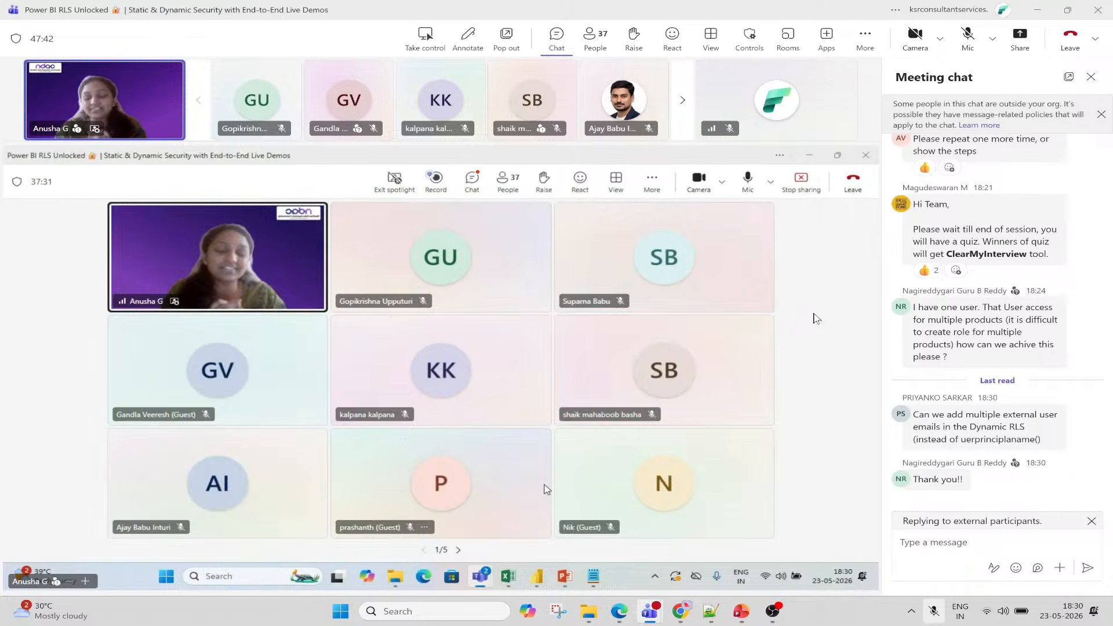
{"action": "left_click", "coordinate": [1091, 76]}
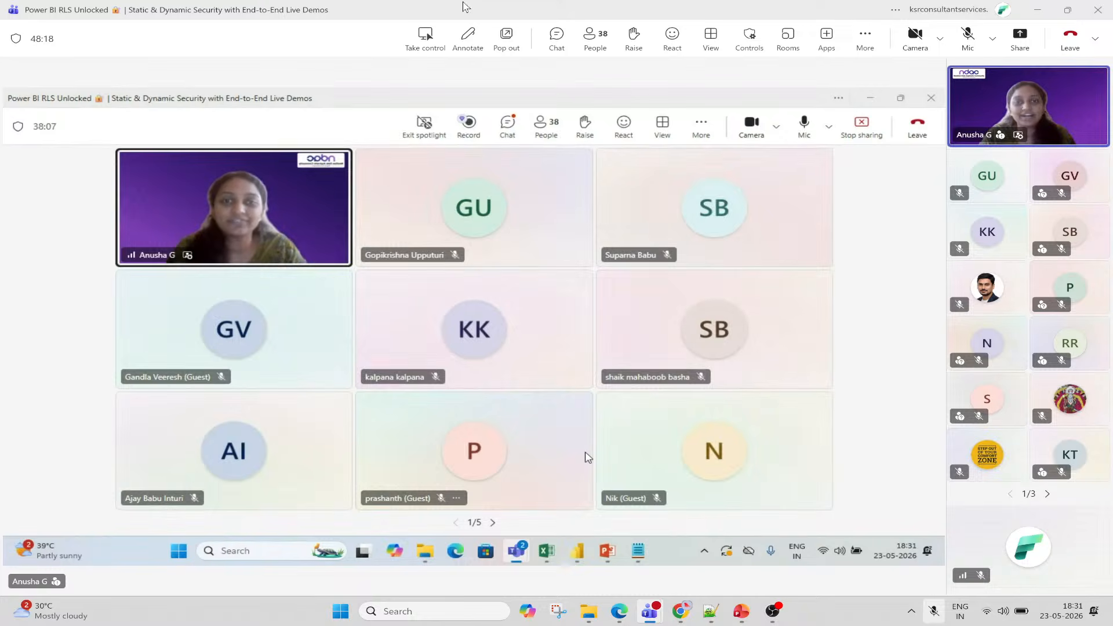
Send a Like (thumbs-up) reaction from the Teams React menu.
{"action": "left_click", "coordinate": [673, 36]}
{"action": "left_click", "coordinate": [674, 82]}
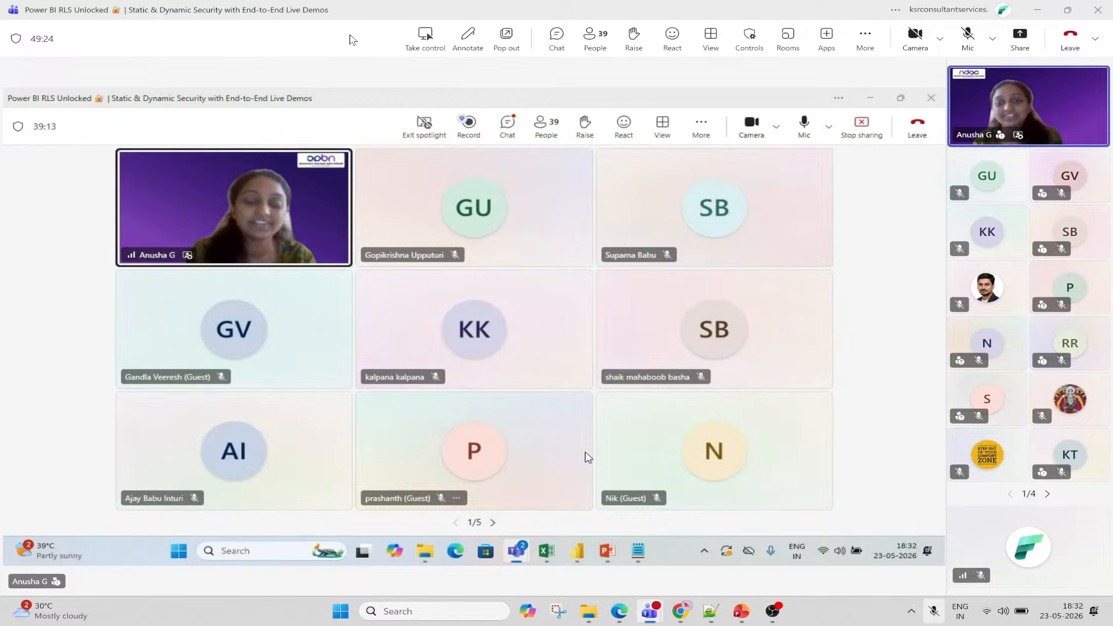
Open the Participants pane, scroll the 39 attendees, check one participant's options, and re-mute the mic.
{"action": "left_click", "coordinate": [598, 49]}
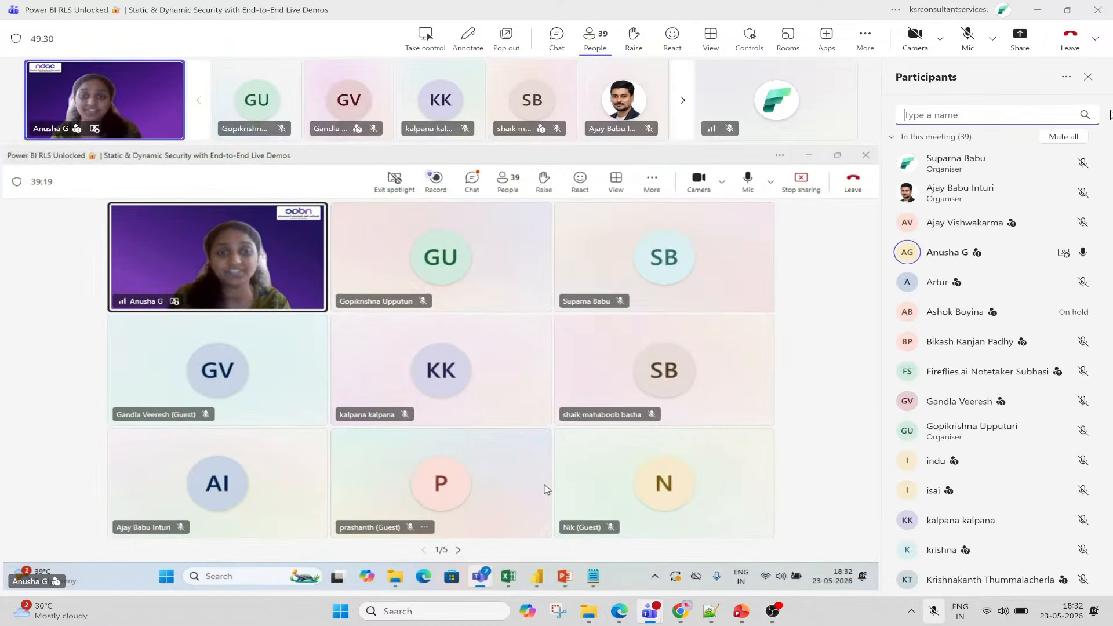
{"action": "scroll", "coordinate": [1038, 206], "scroll_direction": "down", "scroll_amount": 8}
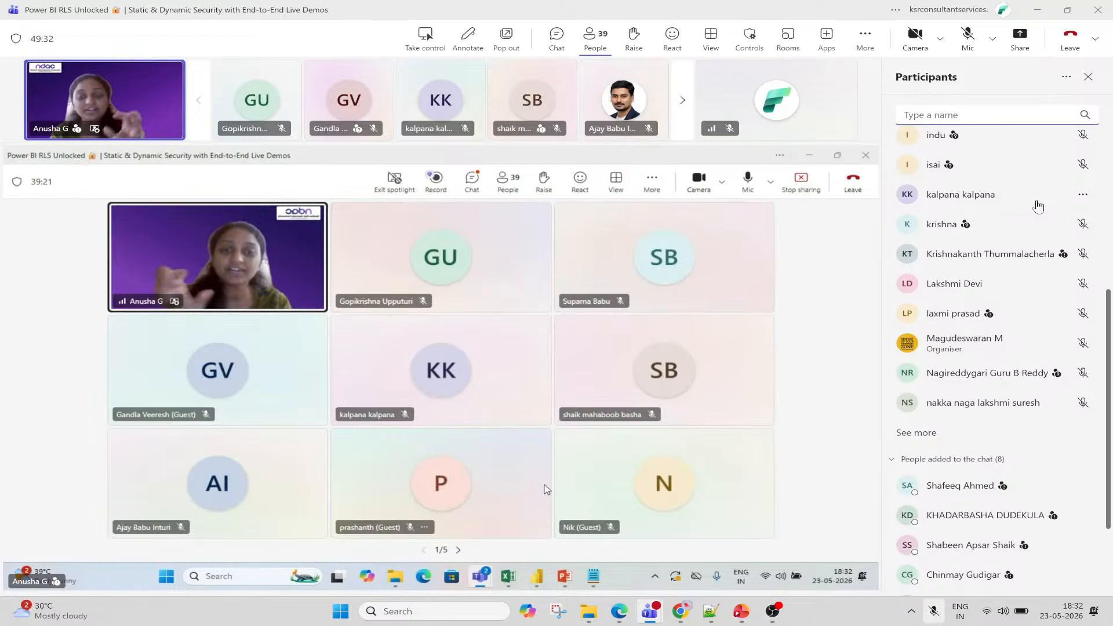
{"action": "scroll", "coordinate": [1063, 354], "scroll_direction": "up", "scroll_amount": 8}
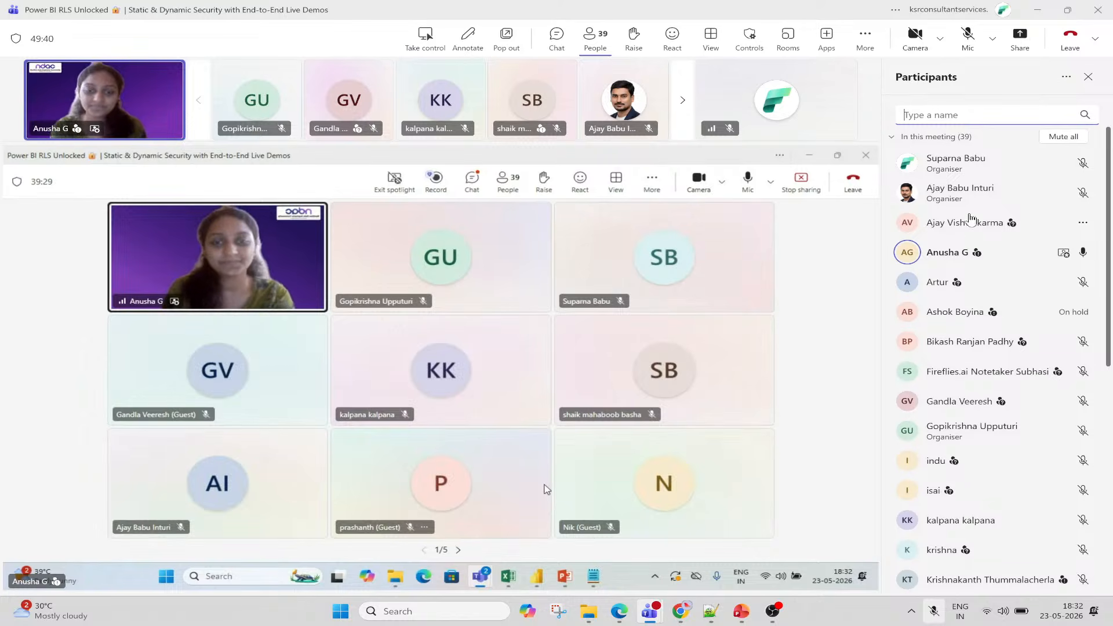
{"action": "left_click", "coordinate": [968, 36]}
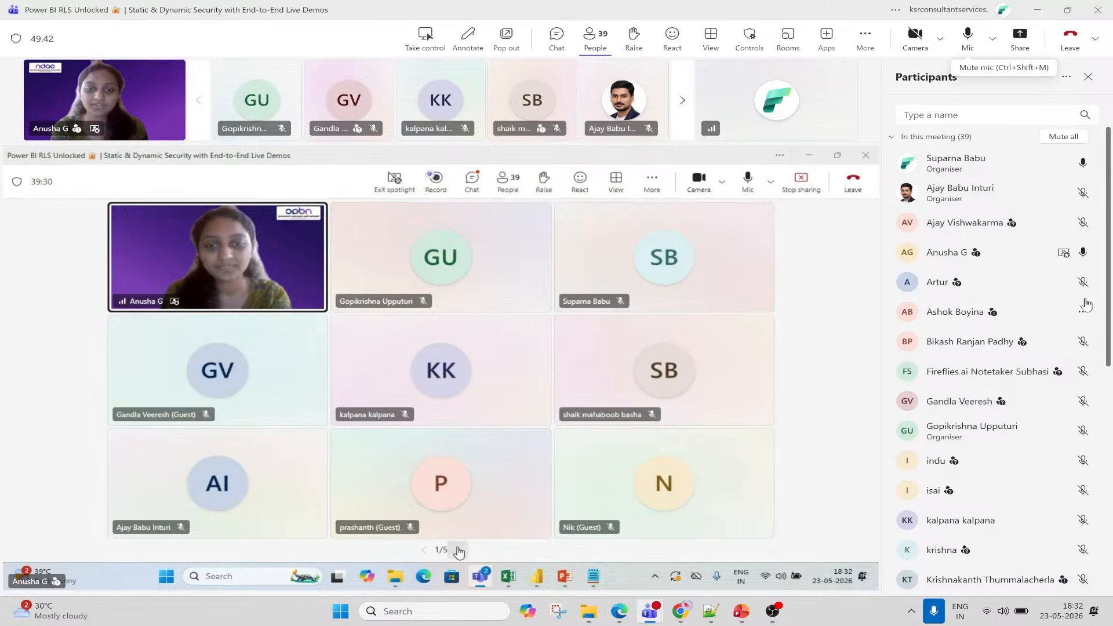
{"action": "left_click", "coordinate": [1083, 163]}
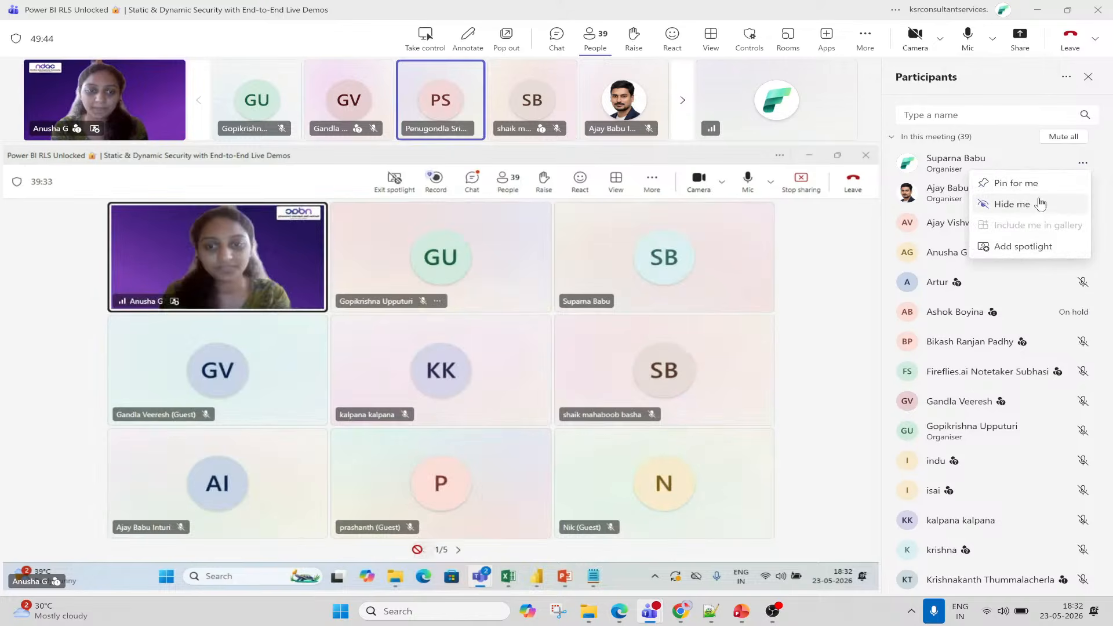
{"action": "left_click", "coordinate": [805, 89]}
{"action": "left_click", "coordinate": [970, 43]}
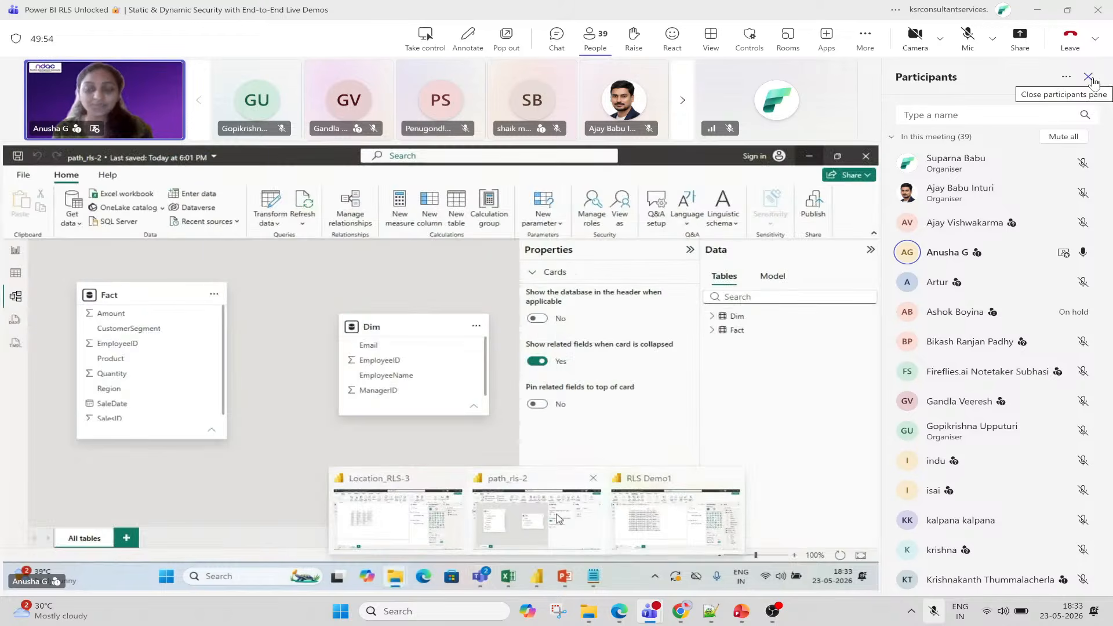
Close the Participants pane and snip the full screen showing the blank Page 1 report.
{"action": "left_click", "coordinate": [1088, 77]}
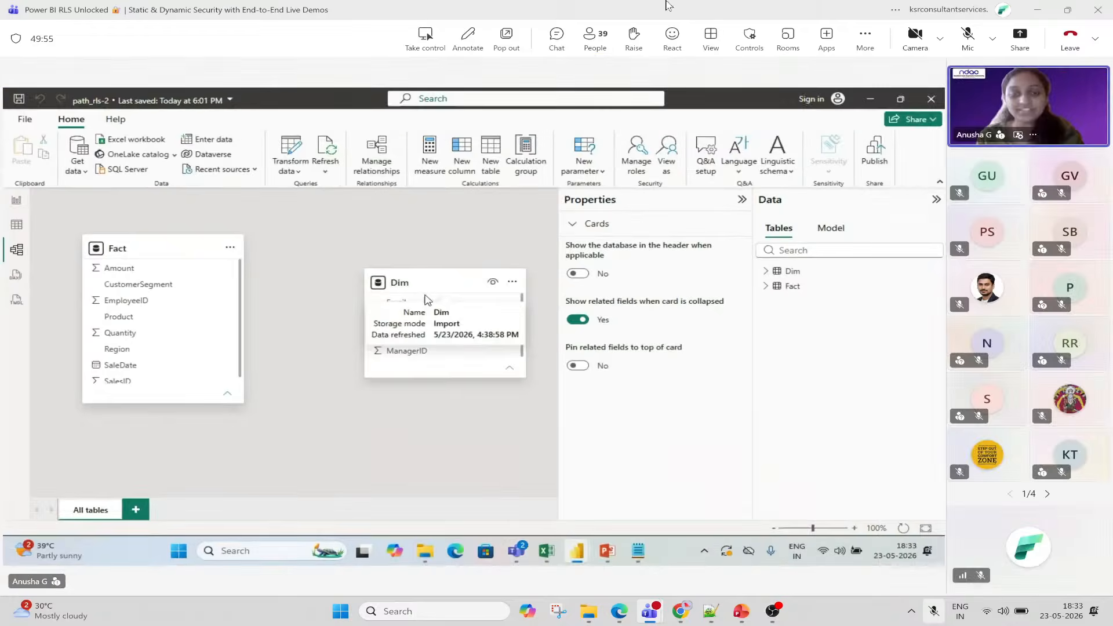
{"action": "left_click", "coordinate": [562, 612]}
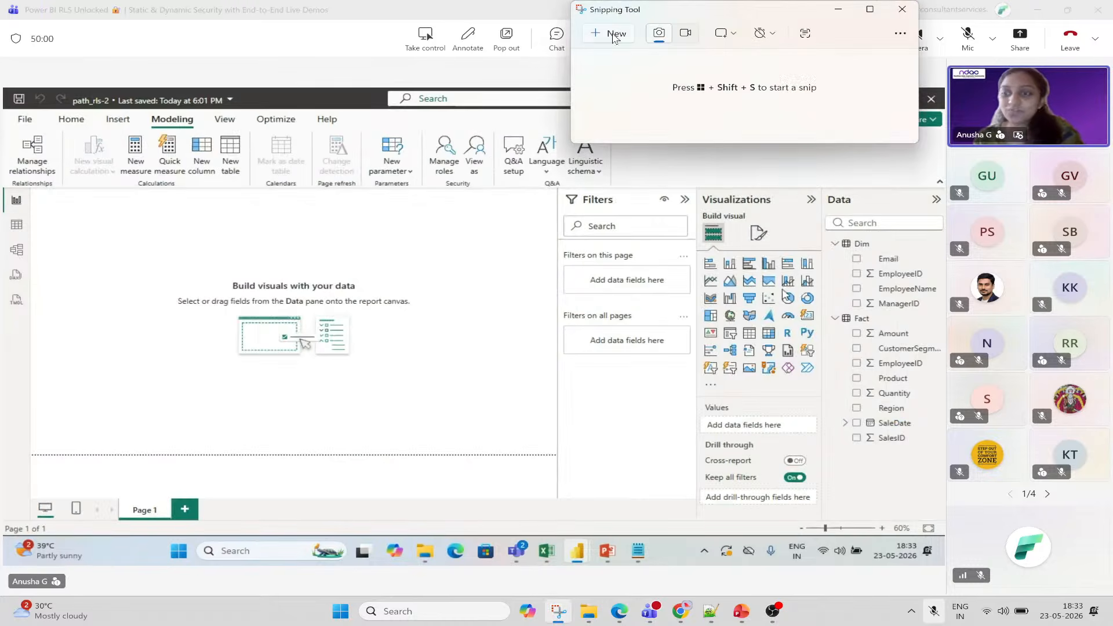
{"action": "left_click", "coordinate": [612, 34]}
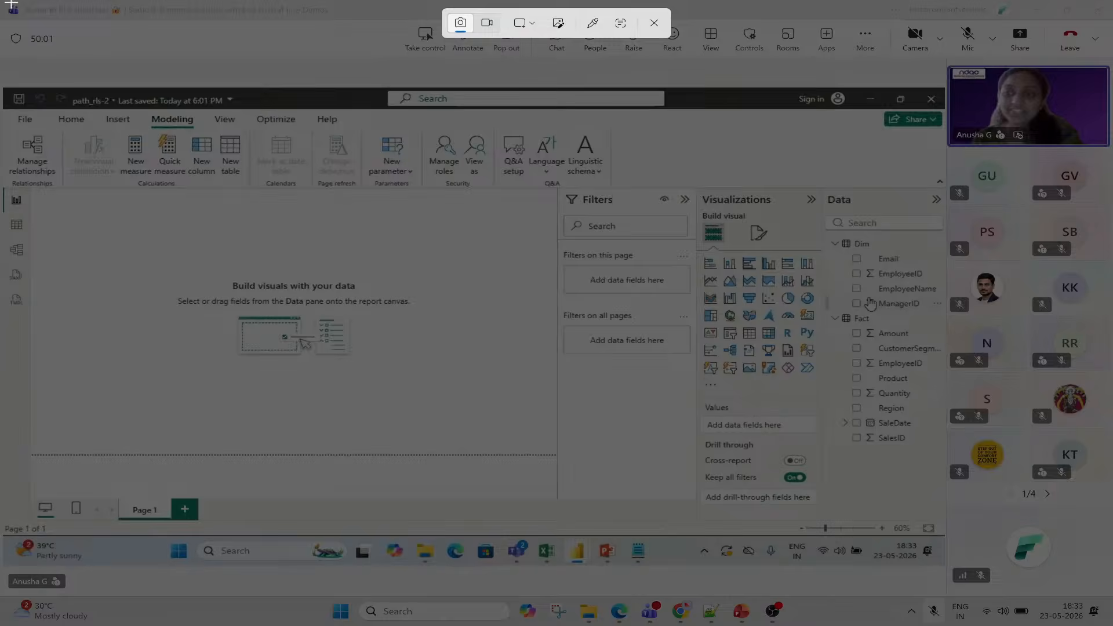
{"action": "left_click_drag", "start_coordinate": [11, 1], "coordinate": [1112, 591]}
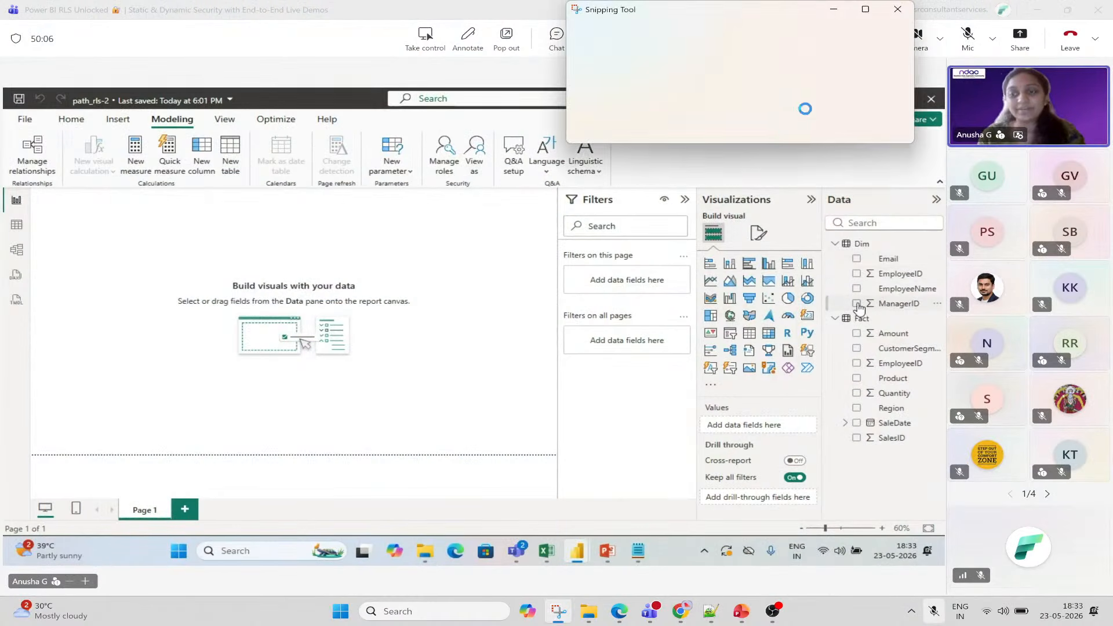
{"action": "left_click", "coordinate": [958, 10]}
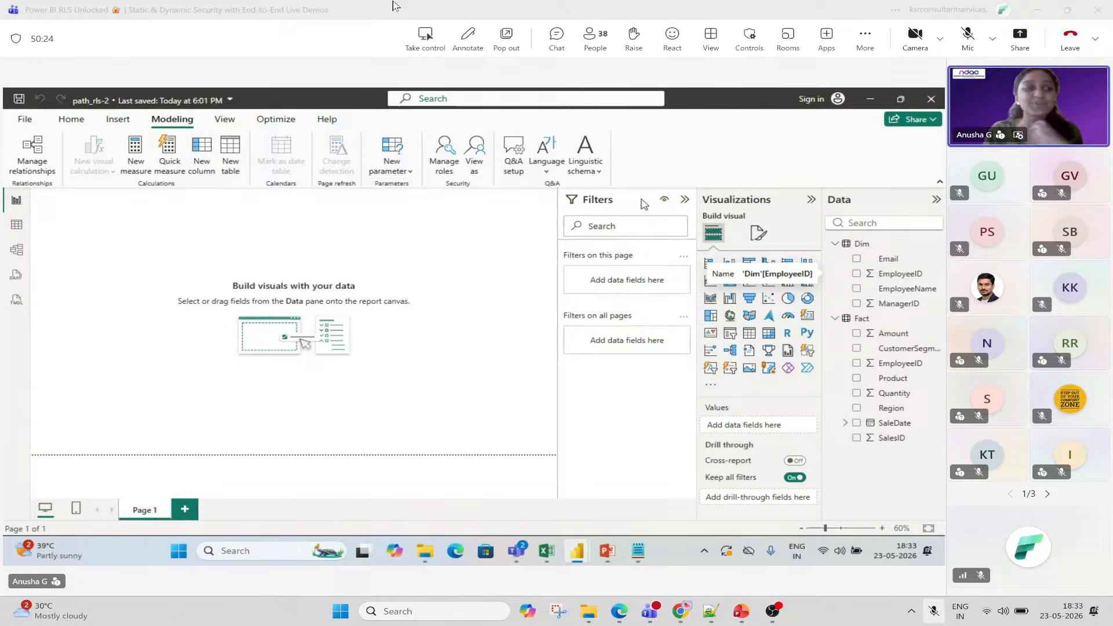
Build an enlarged table of Dim Email, EmployeeName, ManagerID and EmployeeID, with EmployeeID last.
{"action": "left_click", "coordinate": [585, 157]}
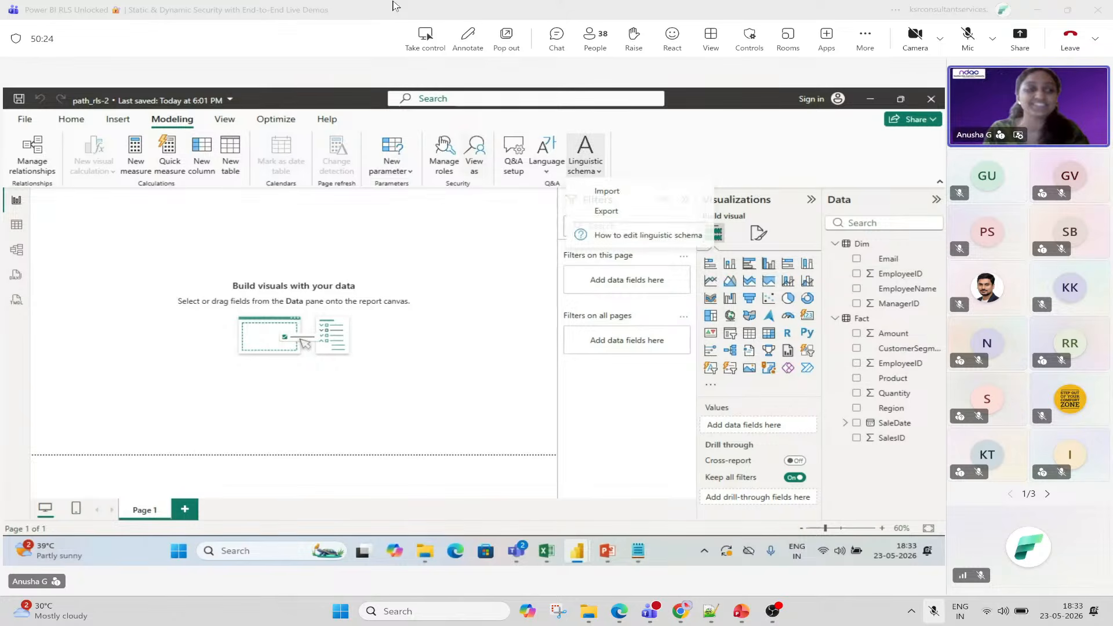
{"action": "left_click", "coordinate": [18, 201]}
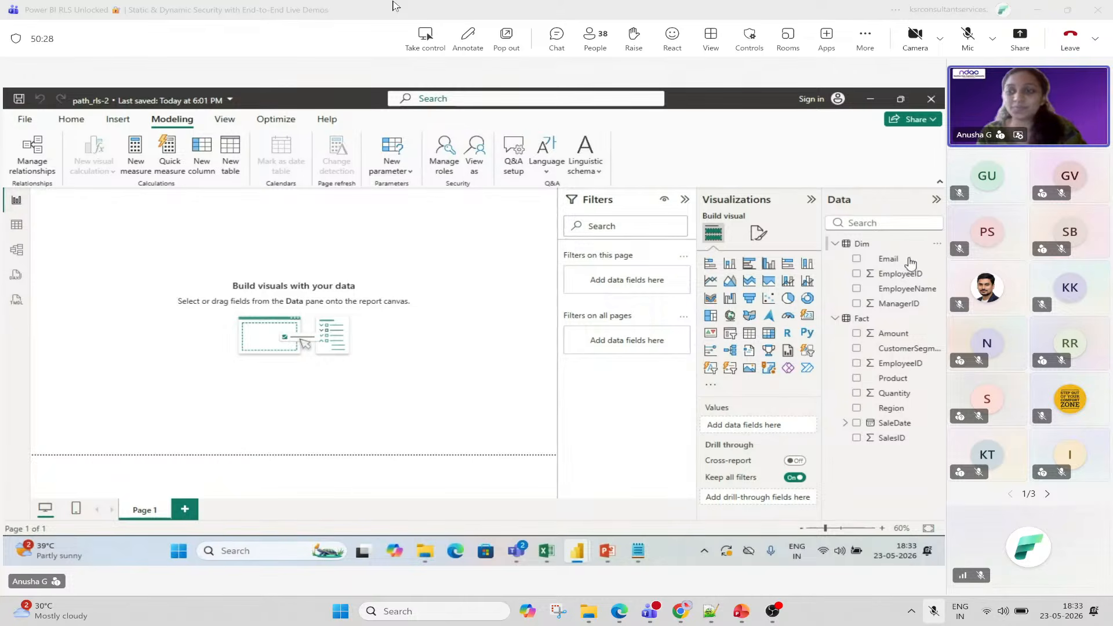
{"action": "left_click", "coordinate": [857, 259]}
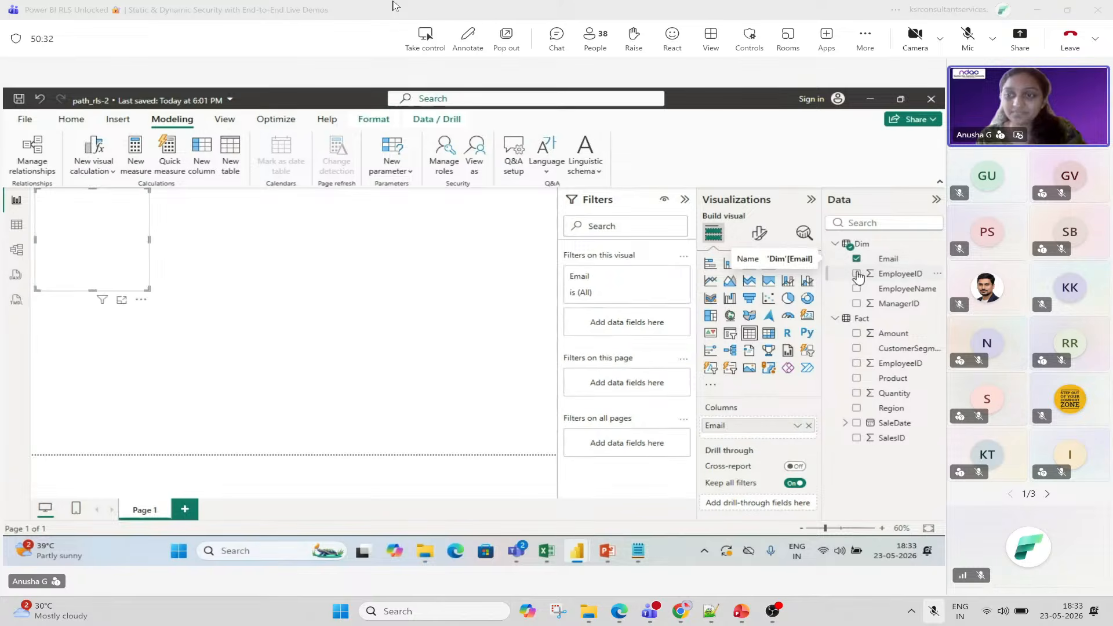
{"action": "left_click", "coordinate": [857, 273]}
{"action": "left_click", "coordinate": [857, 289]}
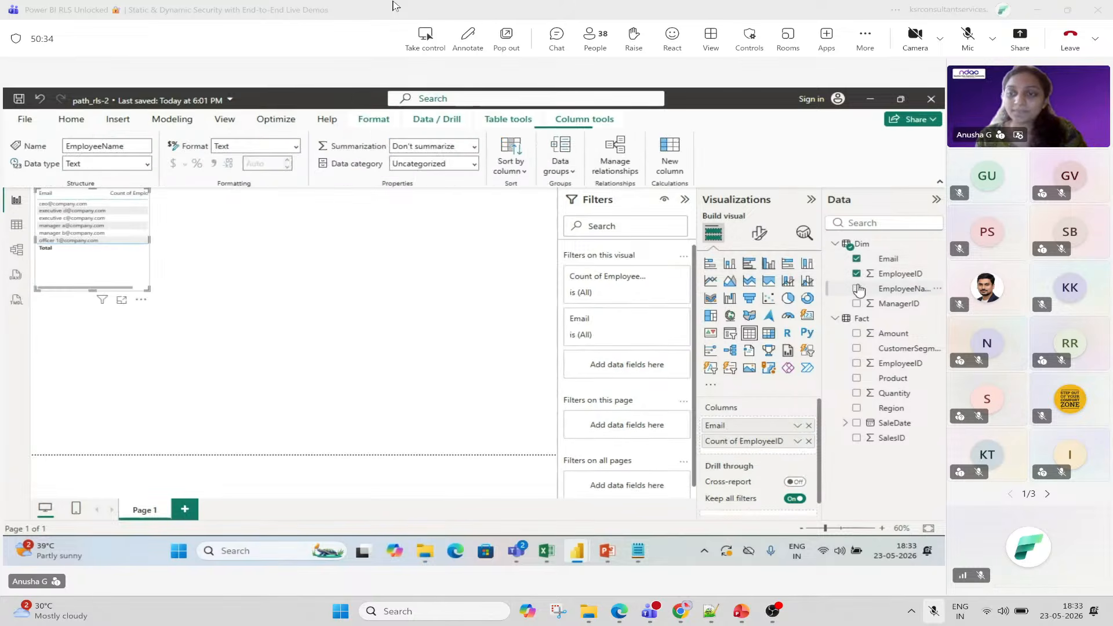
{"action": "left_click", "coordinate": [857, 303]}
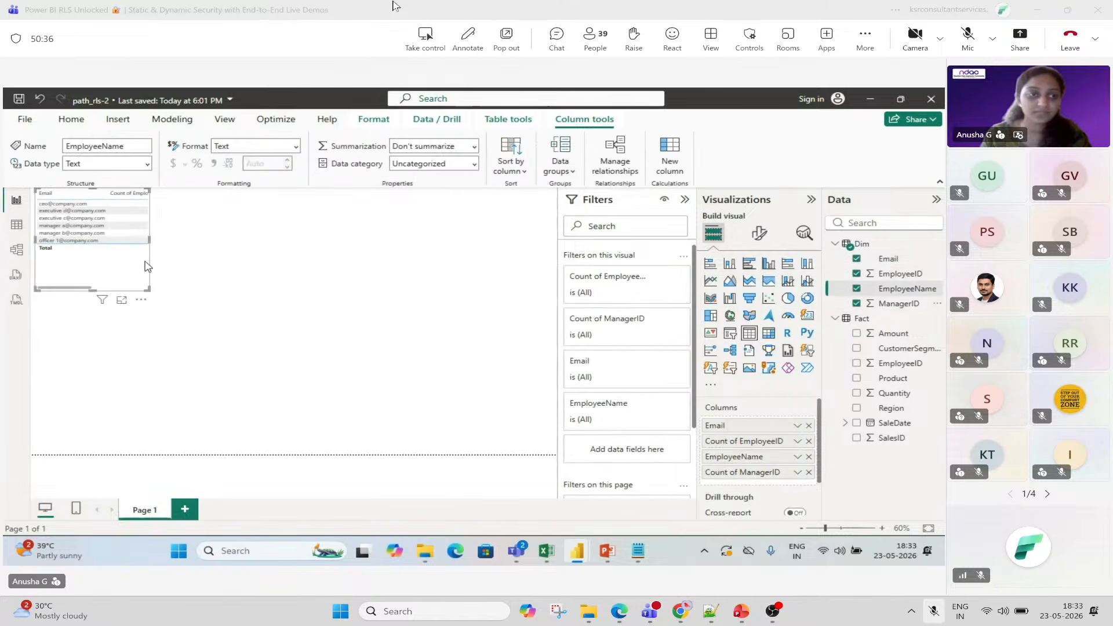
{"action": "left_click_drag", "start_coordinate": [87, 243], "coordinate": [144, 267]}
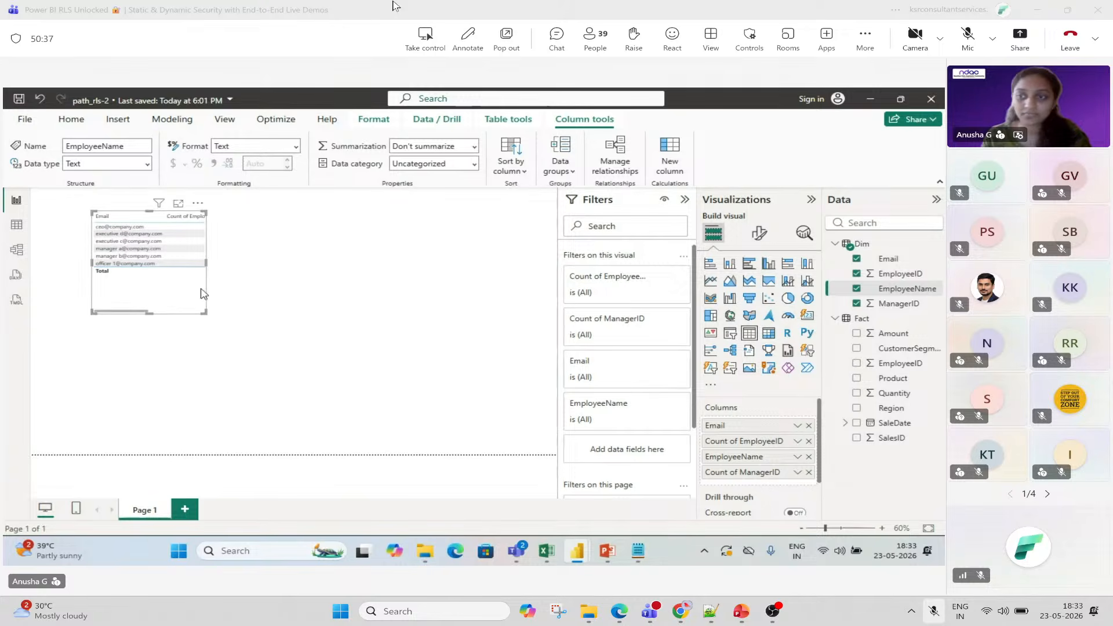
{"action": "left_click", "coordinate": [857, 273]}
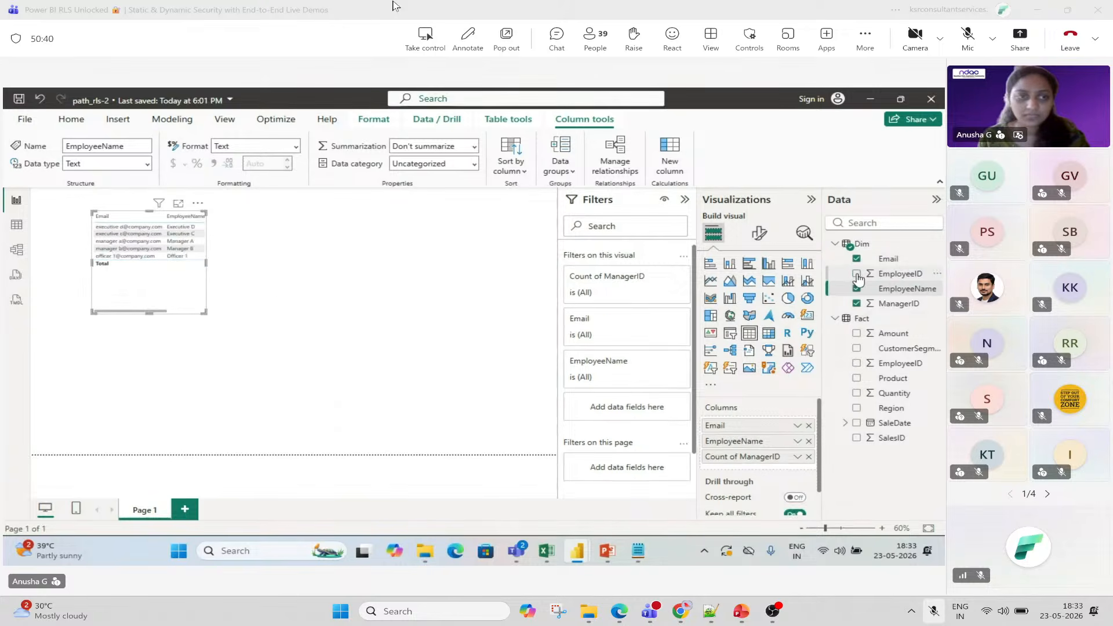
{"action": "left_click", "coordinate": [857, 274]}
{"action": "left_click_drag", "start_coordinate": [201, 310], "coordinate": [365, 357]}
Set the table's Values font size to 18 in Format visual.
{"action": "left_click", "coordinate": [759, 233]}
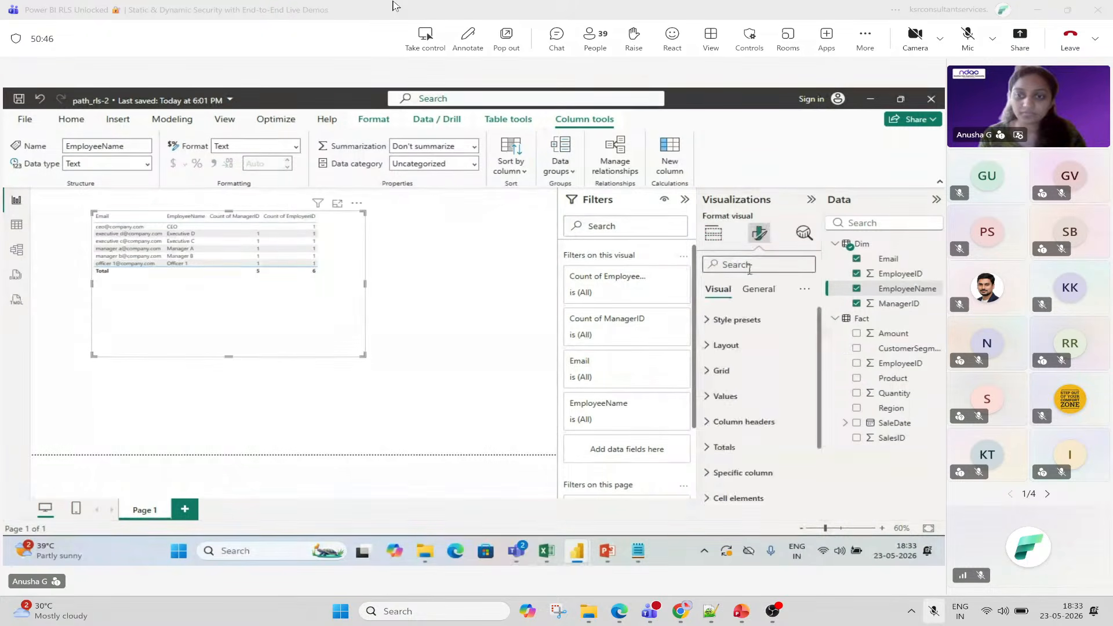
{"action": "left_click", "coordinate": [761, 395]}
{"action": "left_click", "coordinate": [786, 459]}
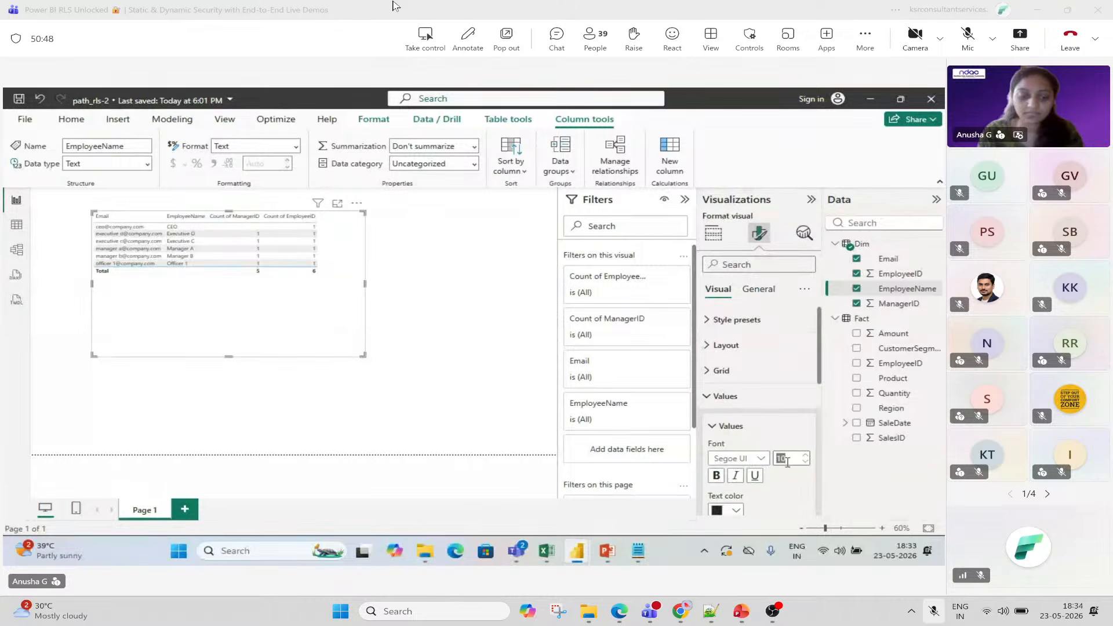
{"action": "type", "text": "18"}
{"action": "key", "text": "Return"}
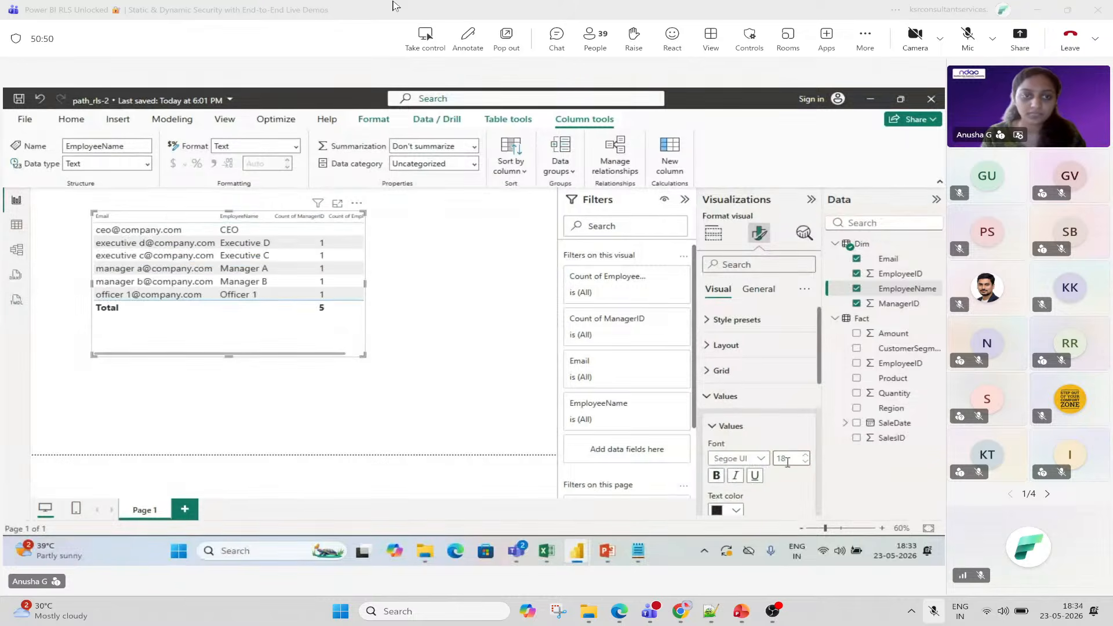
{"action": "left_click", "coordinate": [714, 233]}
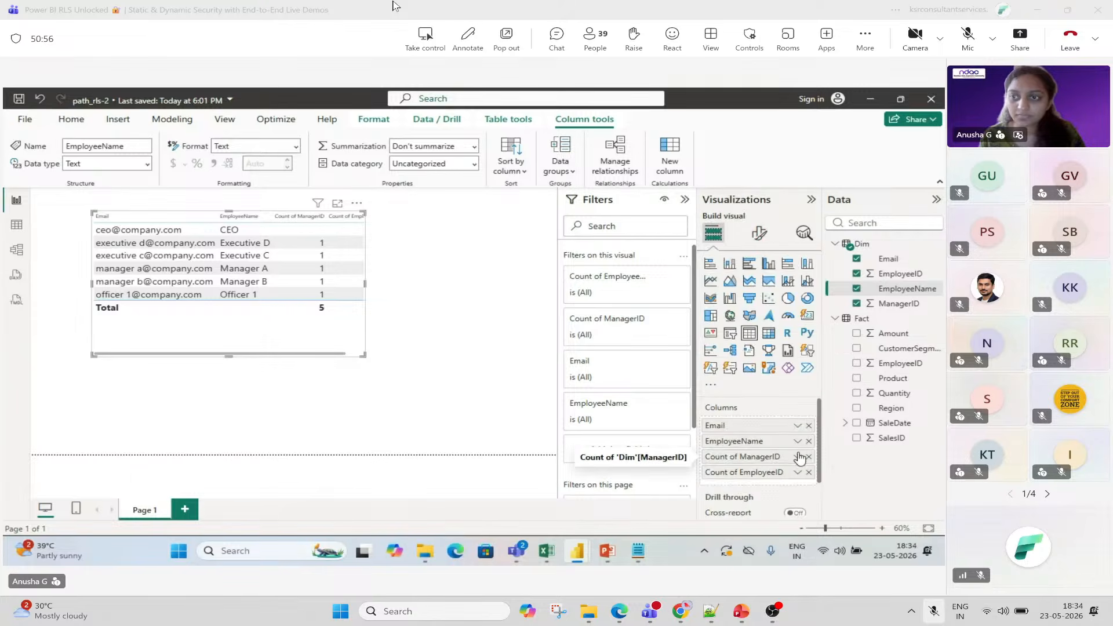
Set Dim's EmployeeID summarization to Don't summarize, then open ManagerID's summarization choices.
{"action": "right_click", "coordinate": [898, 275]}
{"action": "left_click", "coordinate": [899, 278]}
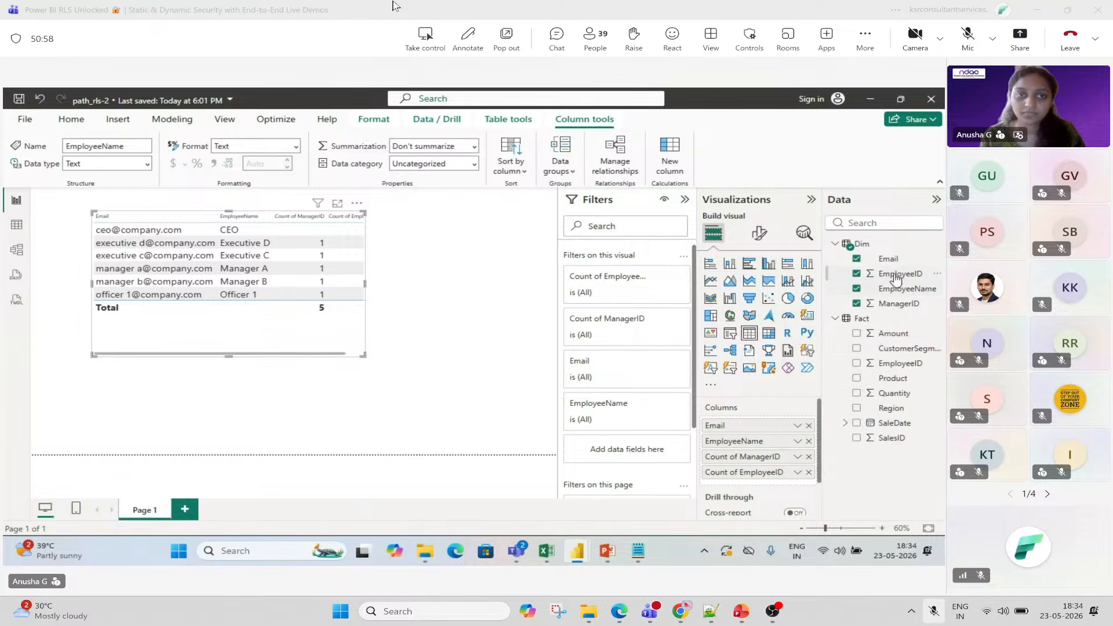
{"action": "left_click", "coordinate": [476, 152]}
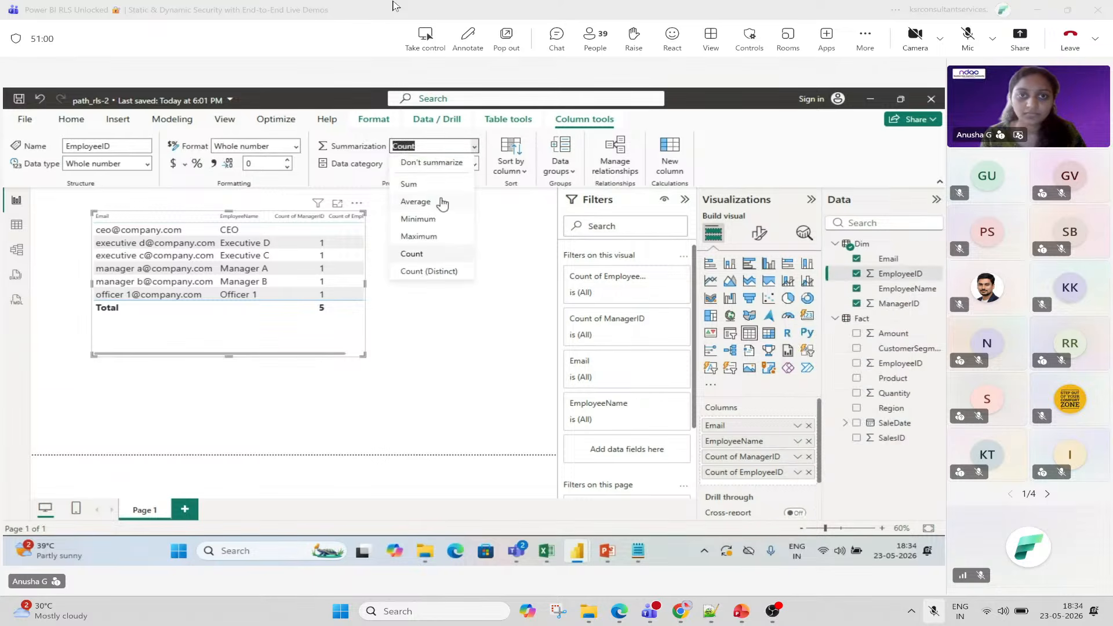
{"action": "left_click", "coordinate": [436, 161]}
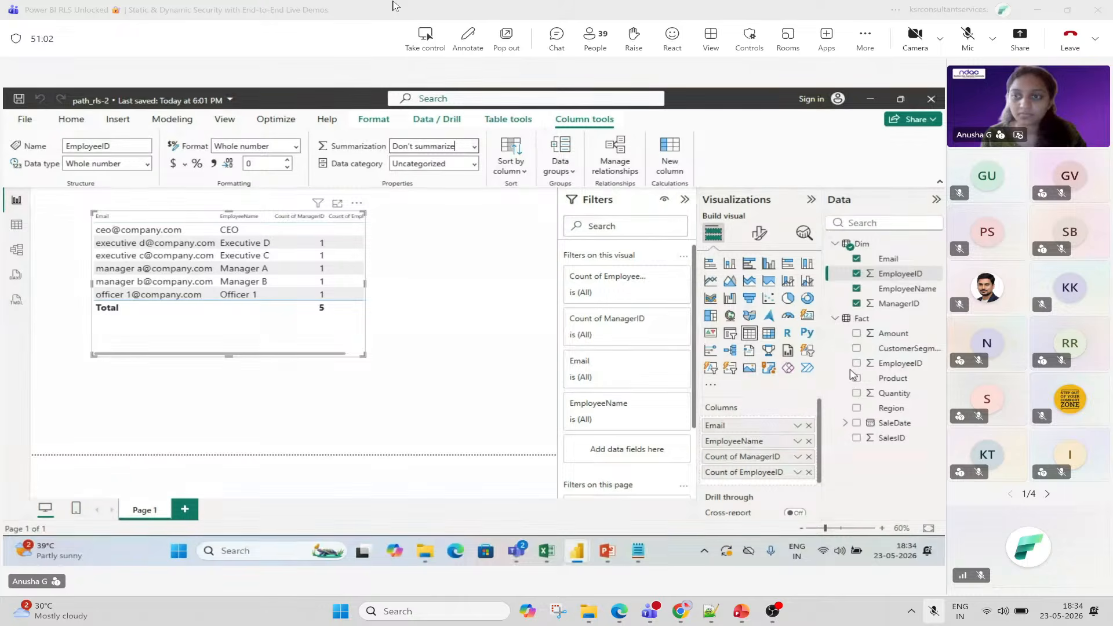
{"action": "left_click", "coordinate": [898, 303]}
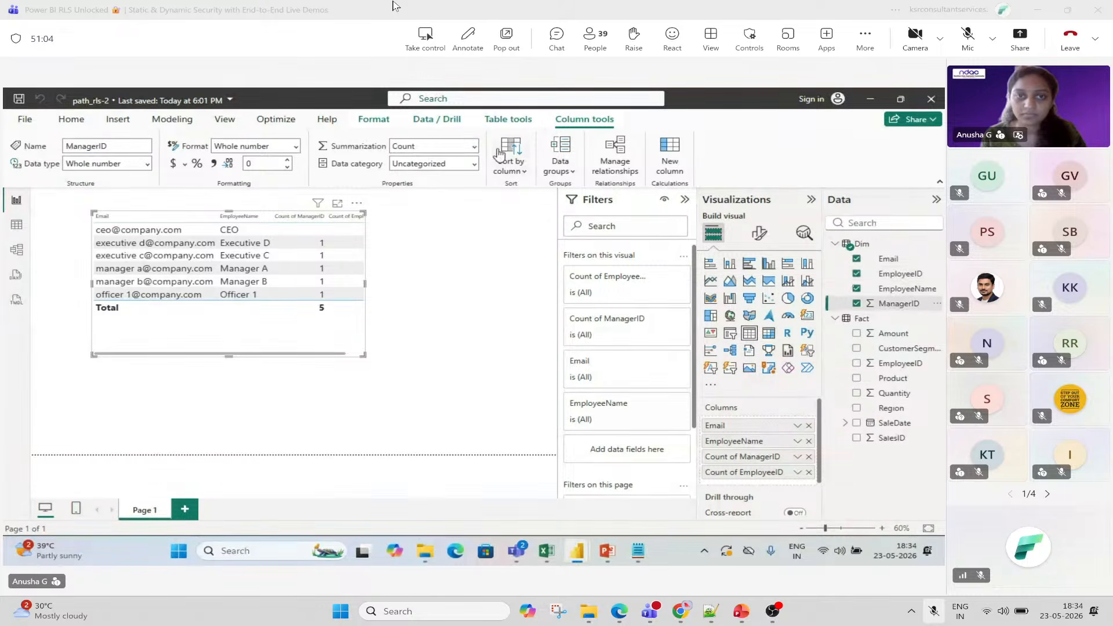
{"action": "left_click", "coordinate": [475, 146]}
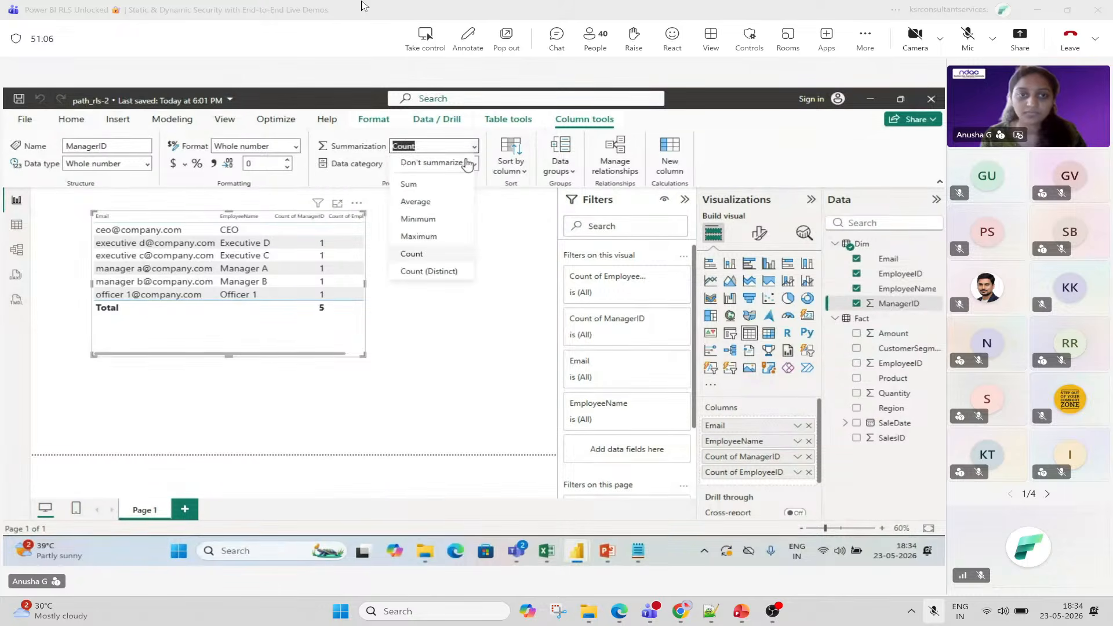
Capture a full-screen snip of the Power BI report and unmute the microphone.
{"action": "left_click", "coordinate": [549, 616]}
{"action": "left_click", "coordinate": [600, 37]}
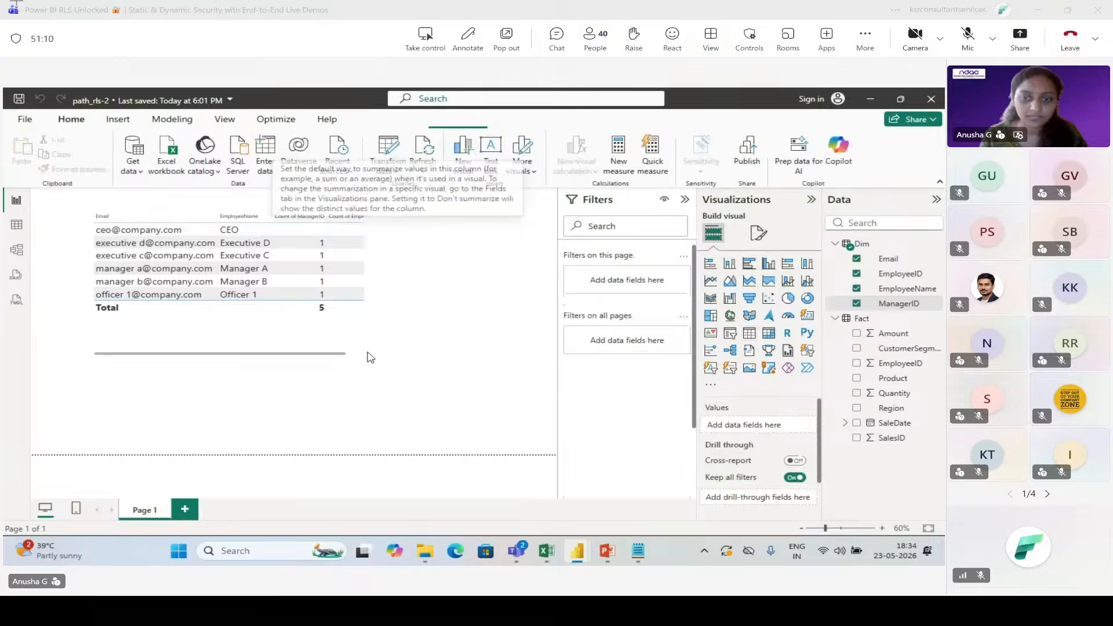
{"action": "left_click_drag", "start_coordinate": [5, 1], "coordinate": [1109, 589]}
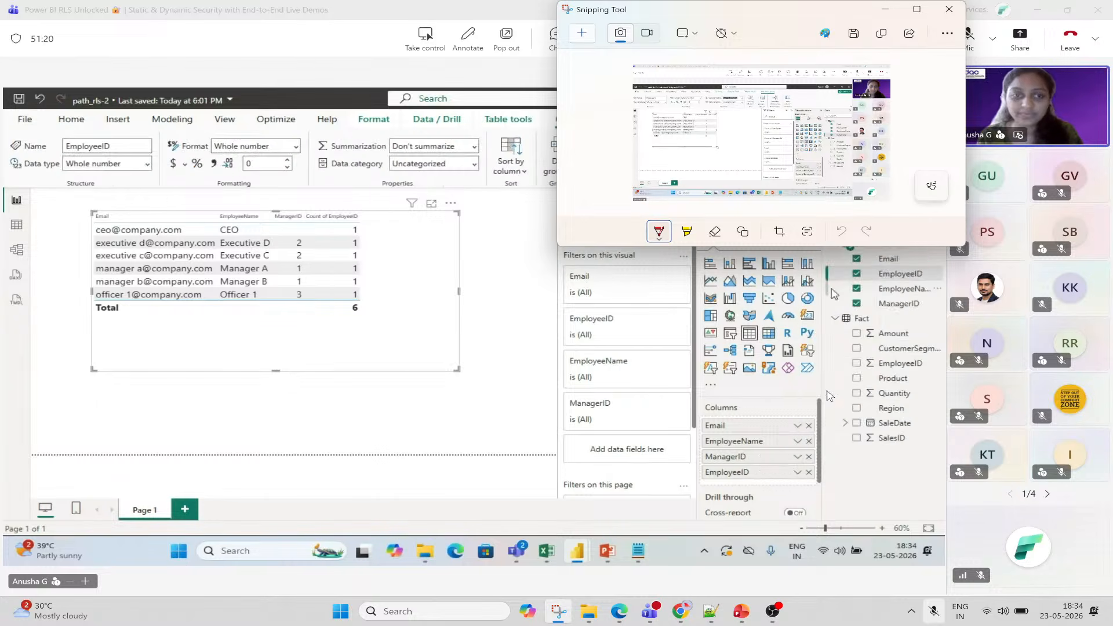
{"action": "left_click", "coordinate": [949, 9]}
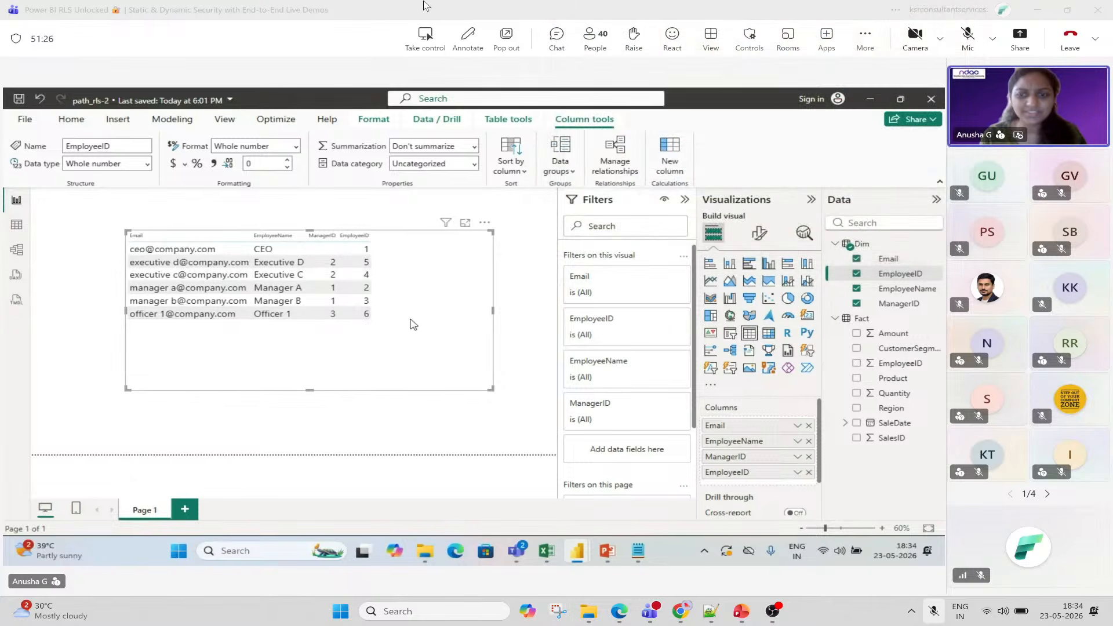
{"action": "left_click", "coordinate": [966, 41]}
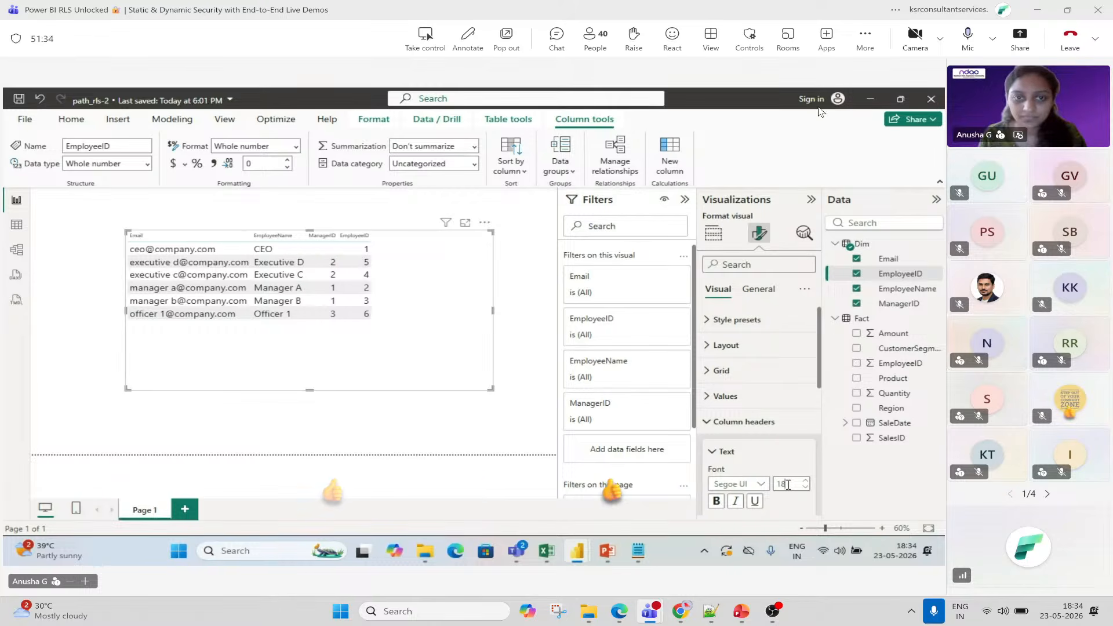
Mute the microphone and send a thumbs-up reaction to the meeting.
{"action": "left_click", "coordinate": [968, 34]}
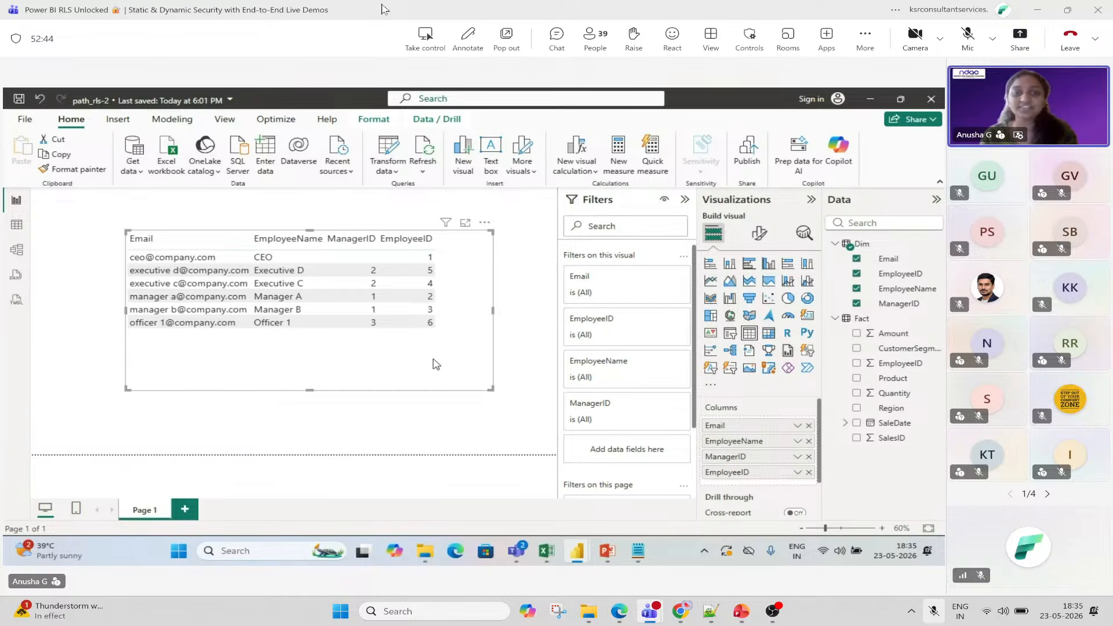
{"action": "mouse_move", "coordinate": [672, 36]}
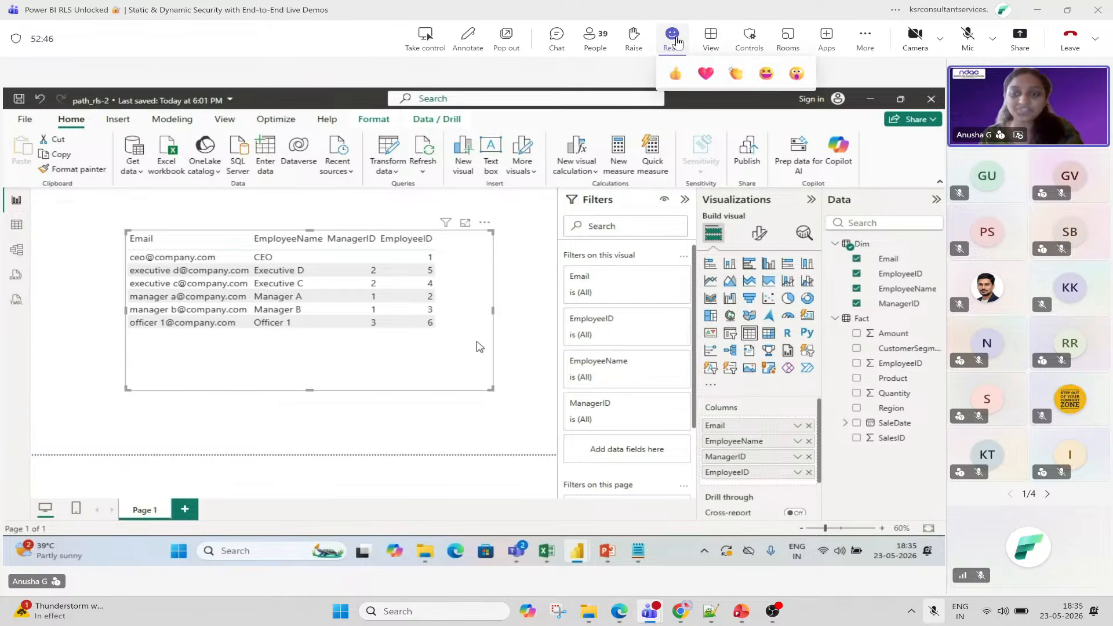
{"action": "left_click", "coordinate": [673, 73]}
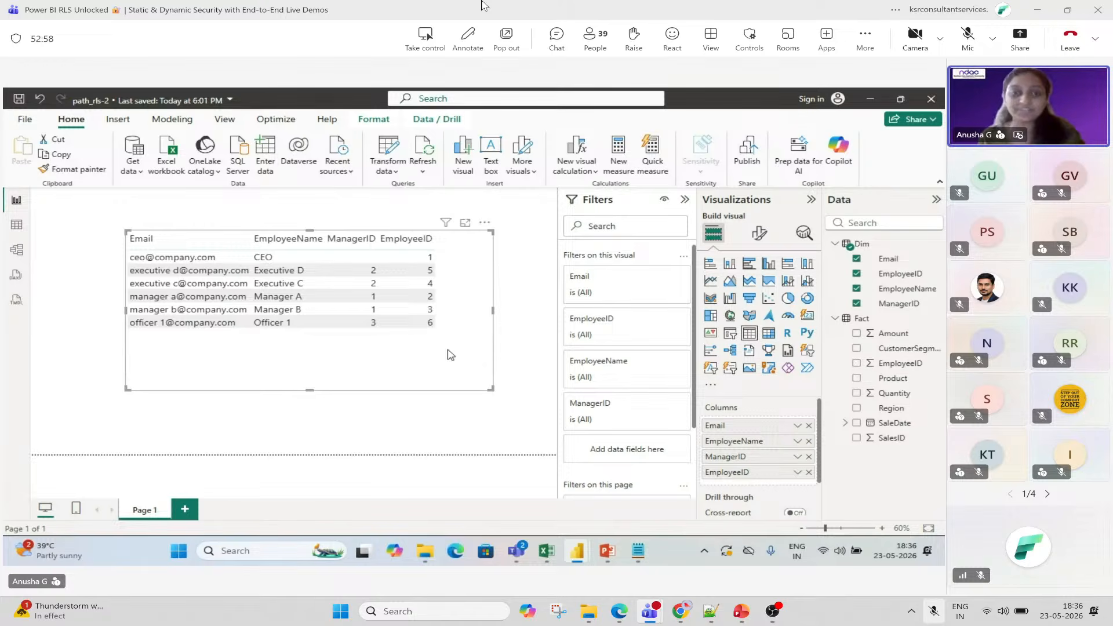
In Model view, add a new calculated column named Column to the Dim table.
{"action": "left_click", "coordinate": [27, 248]}
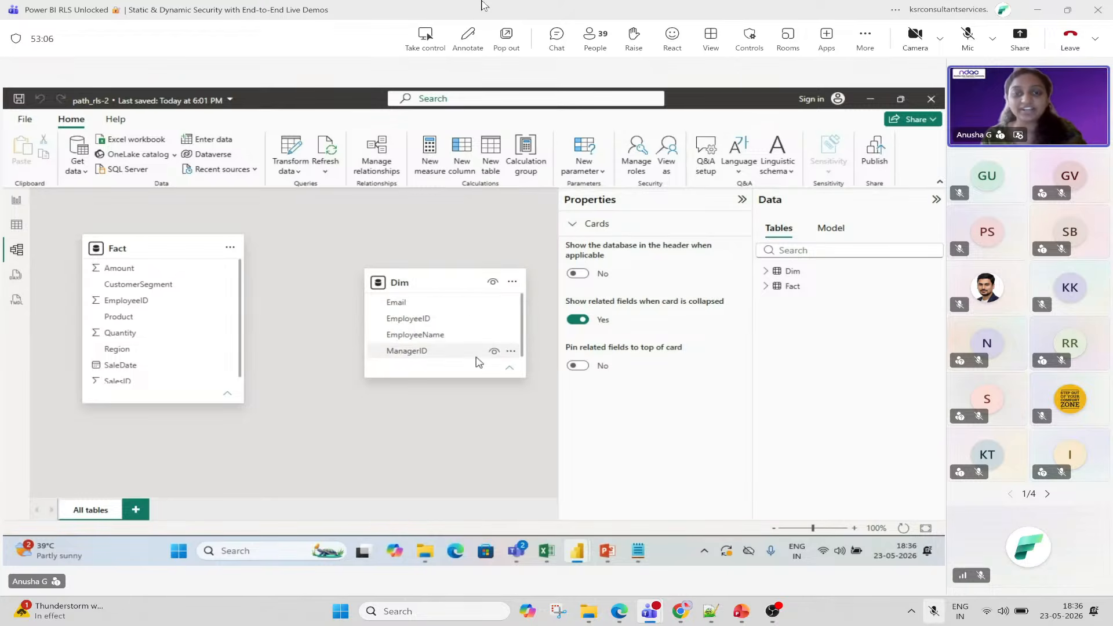
{"action": "left_click", "coordinate": [512, 281]}
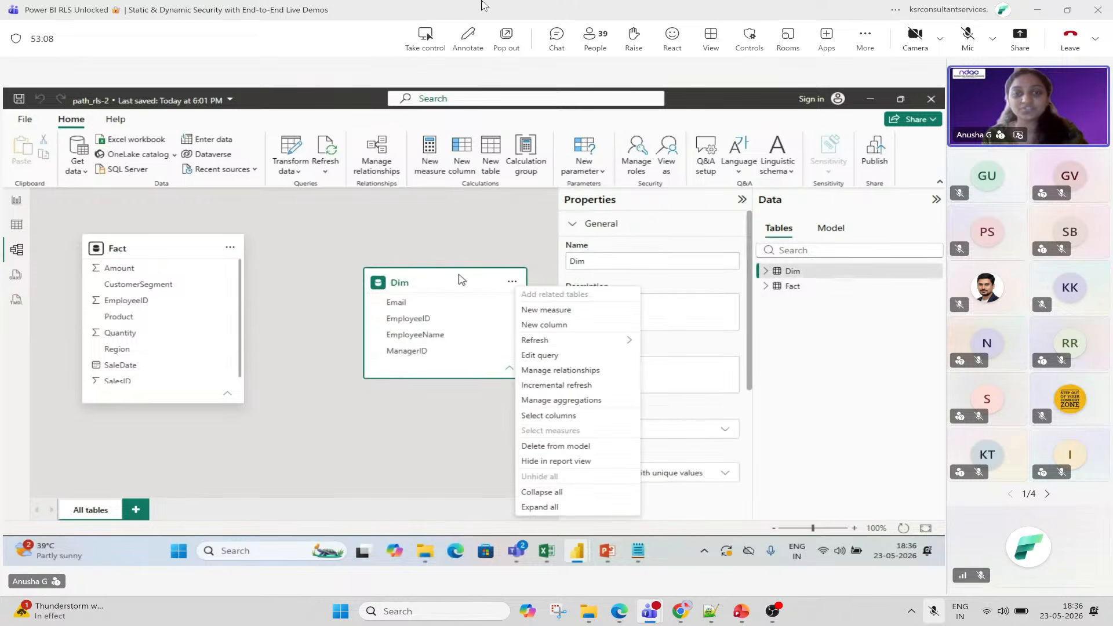
{"action": "left_click", "coordinate": [464, 148]}
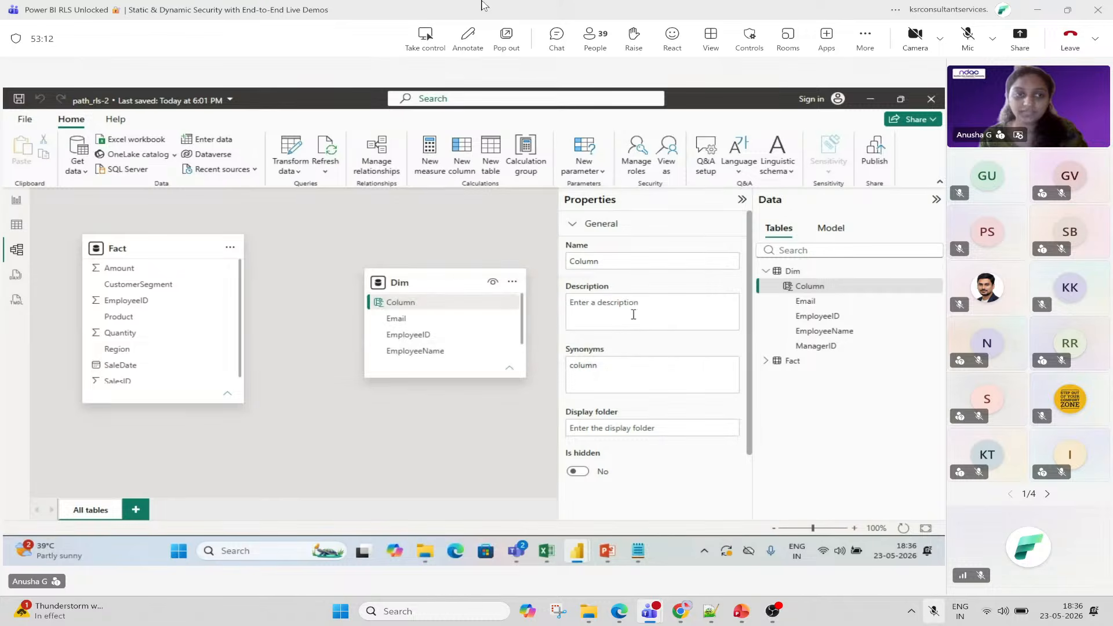
Begin the formula Path = PATH(Dim[EmployeeID] in the formula bar, inserting EmployeeID from autocomplete.
{"action": "type", "text": "Path"}
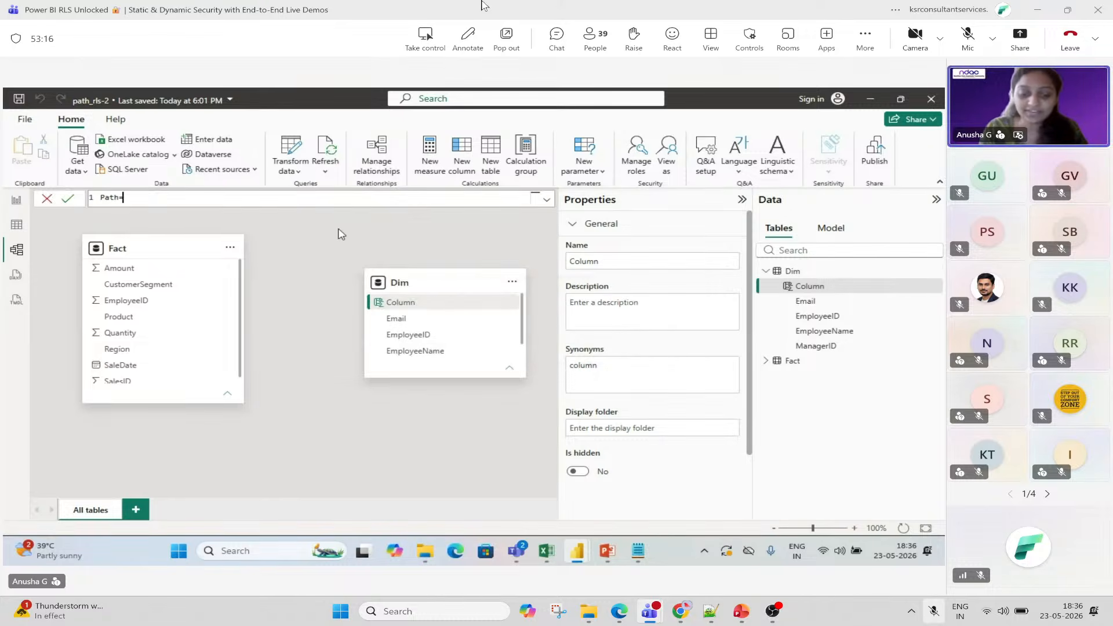
{"action": "type", "text": "= PAT"}
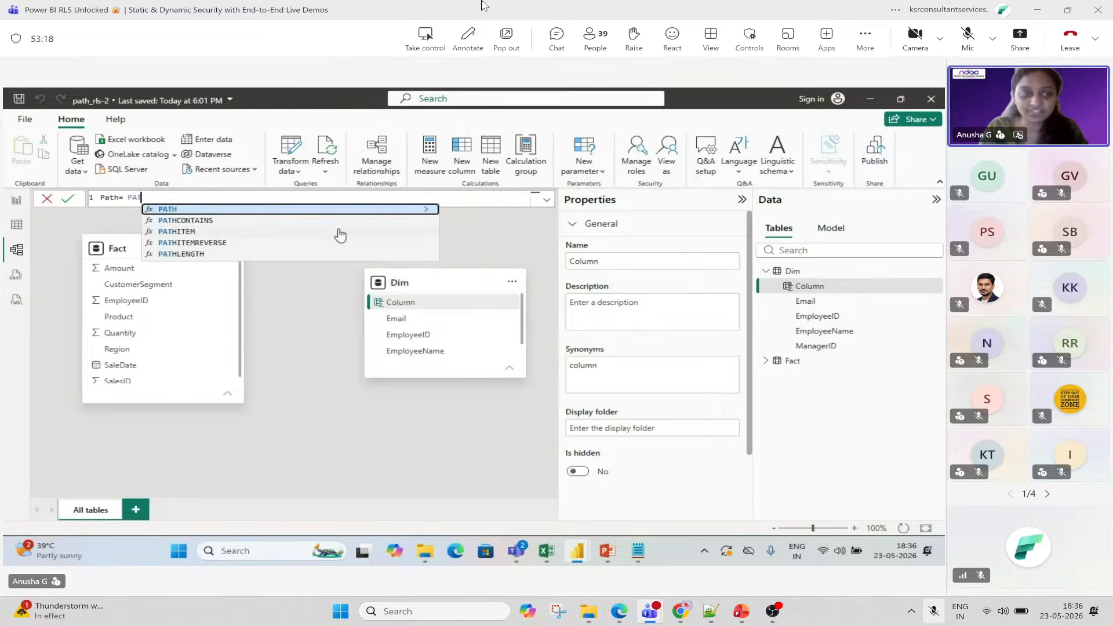
{"action": "type", "text": "H("}
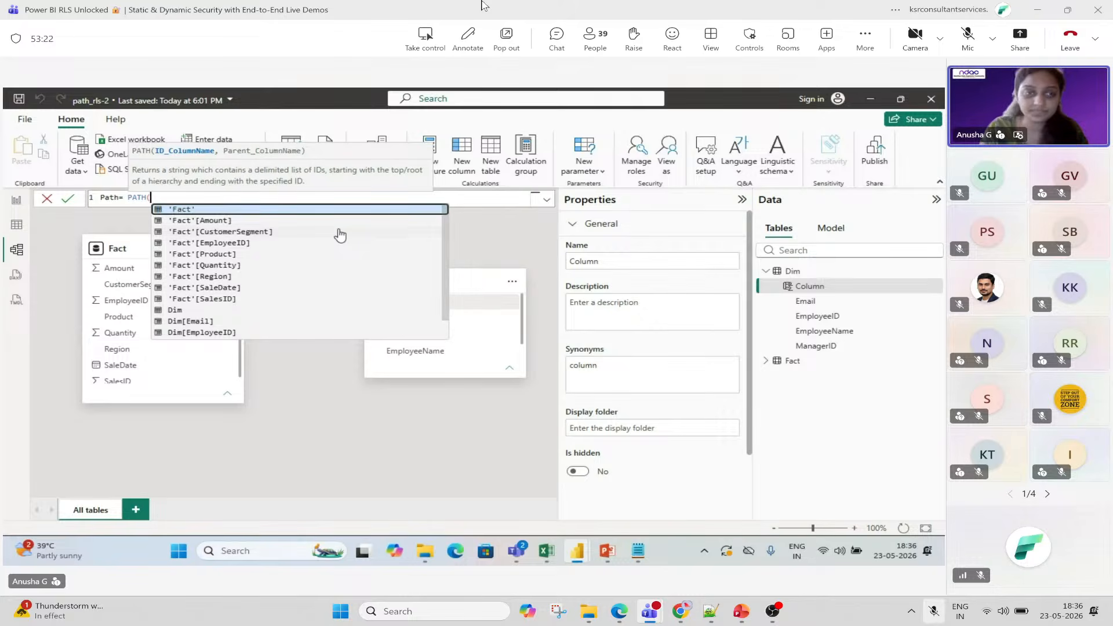
{"action": "type", "text": "Dim"}
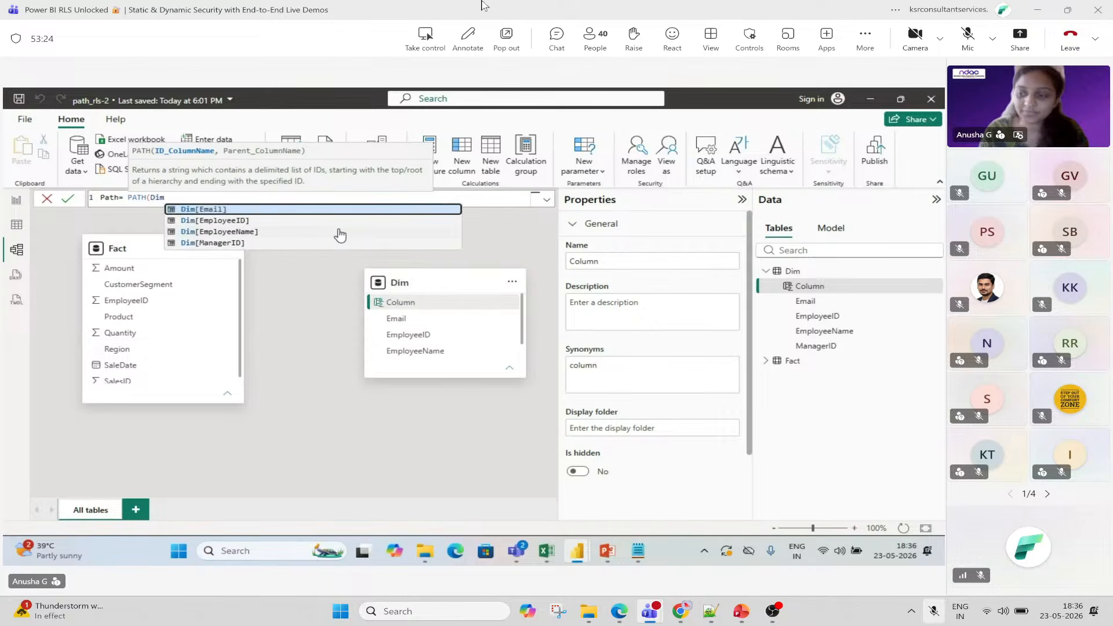
{"action": "key", "text": "Down"}
{"action": "key", "text": "Down"}
{"action": "key", "text": "Tab"}
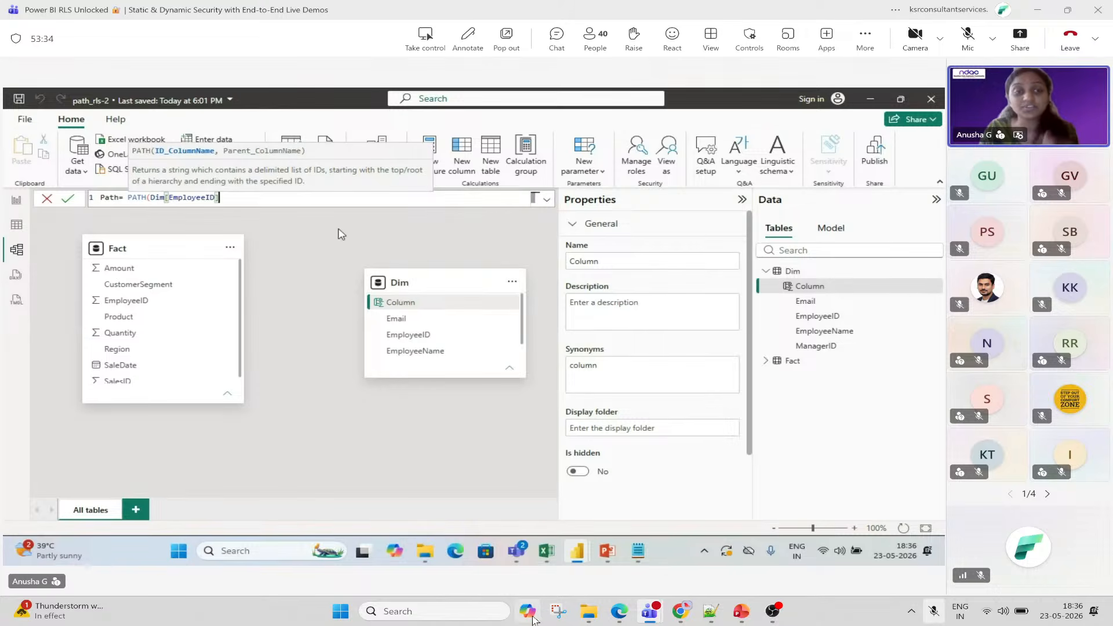
Take a screen capture of the in-progress PATH formula, then move the capture window behind.
{"action": "left_click", "coordinate": [555, 616]}
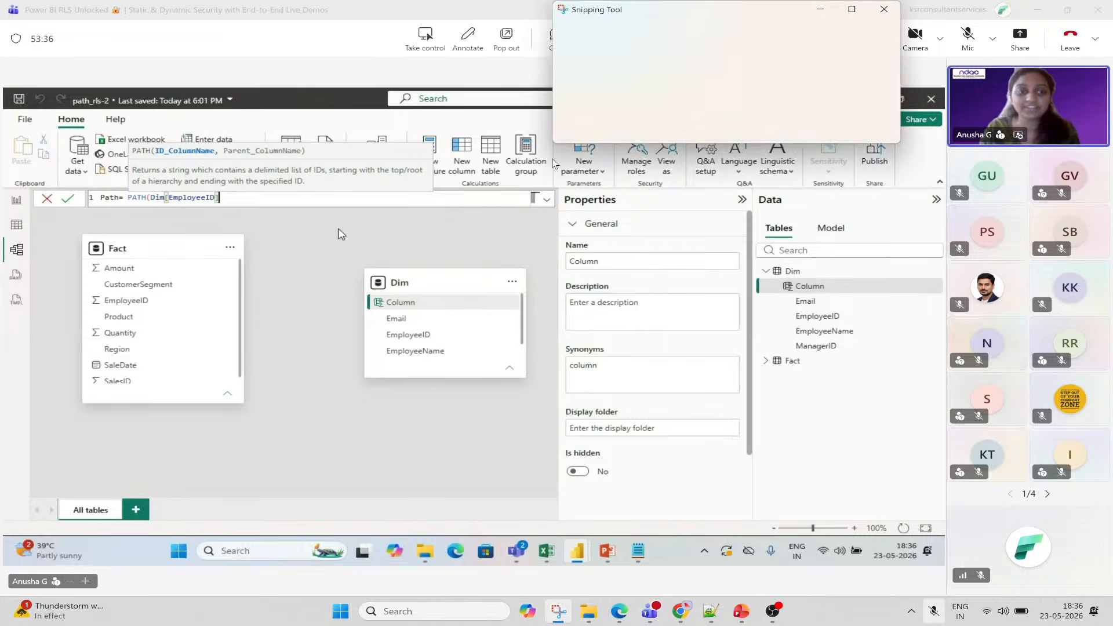
{"action": "left_click", "coordinate": [591, 29]}
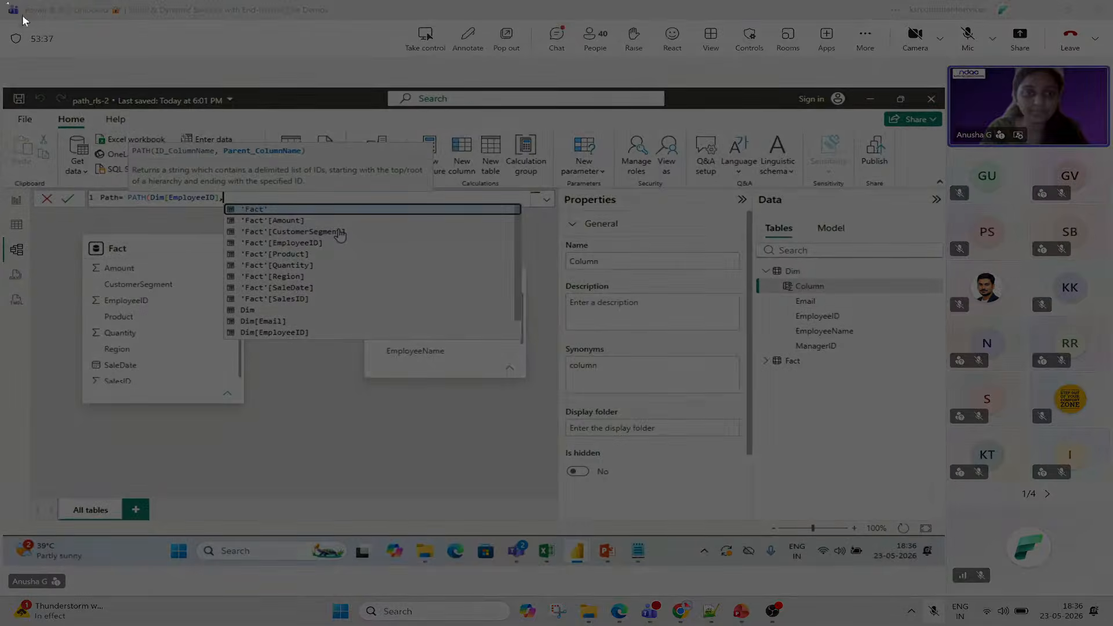
{"action": "left_click_drag", "start_coordinate": [6, 2], "coordinate": [1042, 568]}
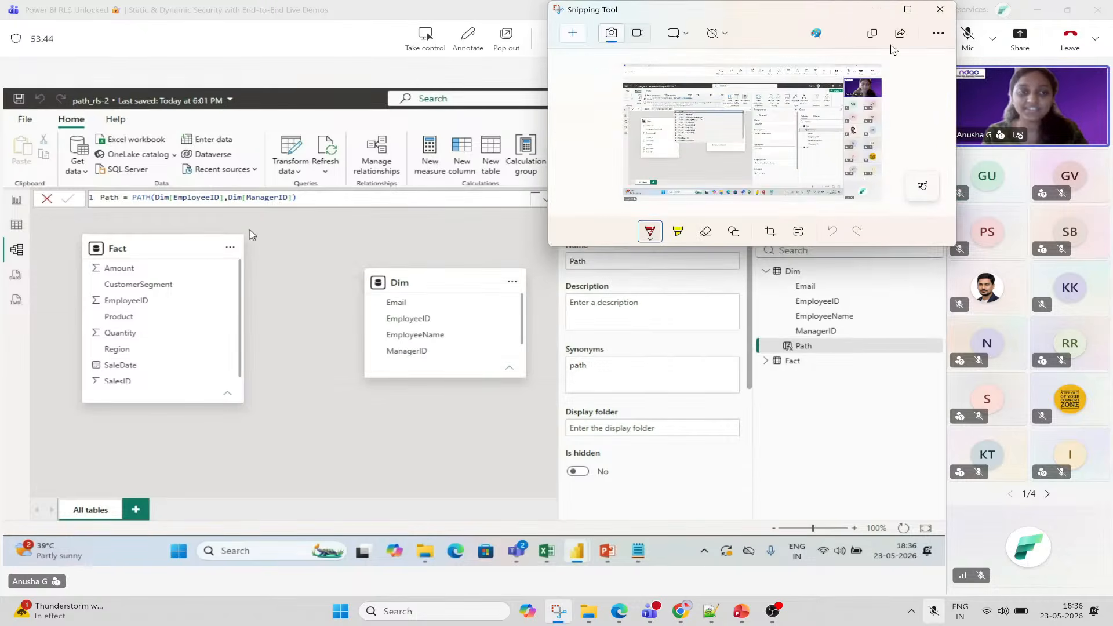
{"action": "left_click", "coordinate": [531, 6]}
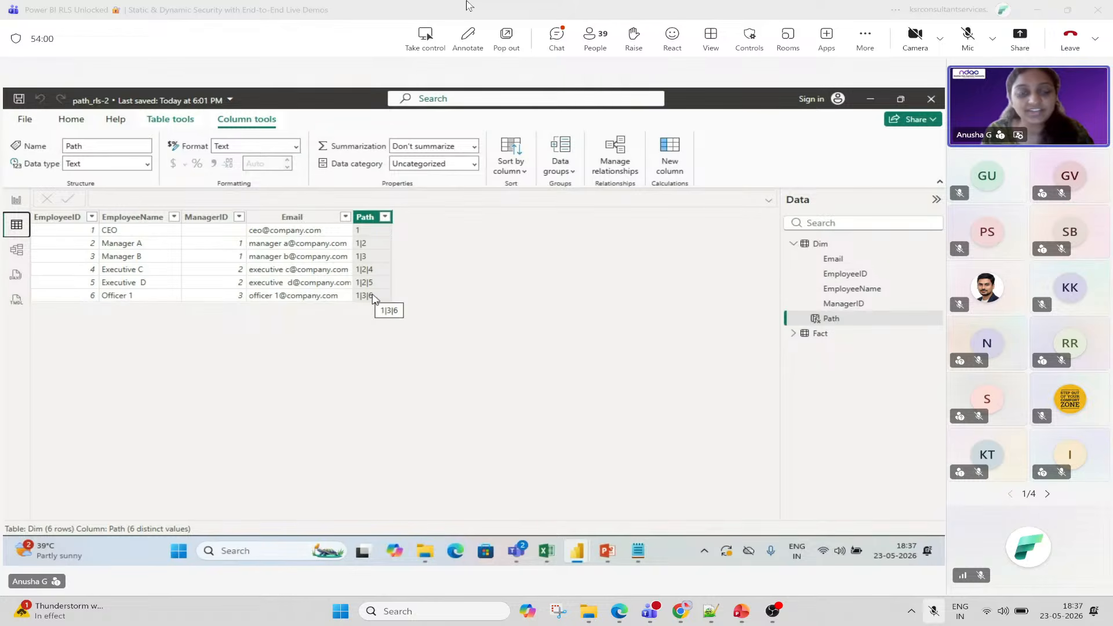
{"action": "left_click", "coordinate": [561, 619]}
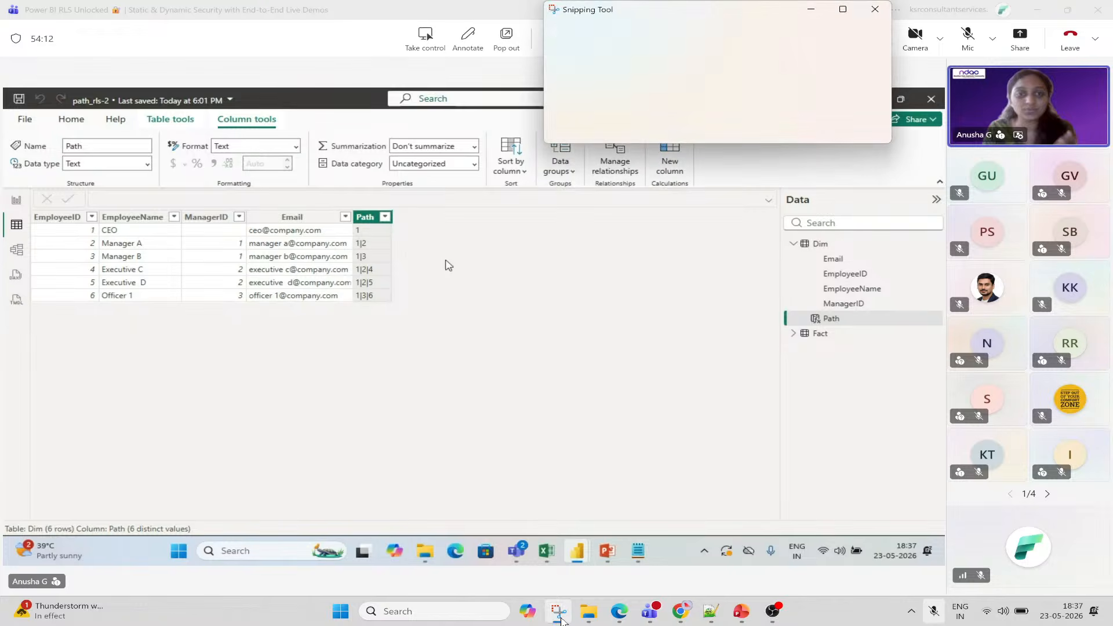
{"action": "left_click", "coordinate": [594, 37]}
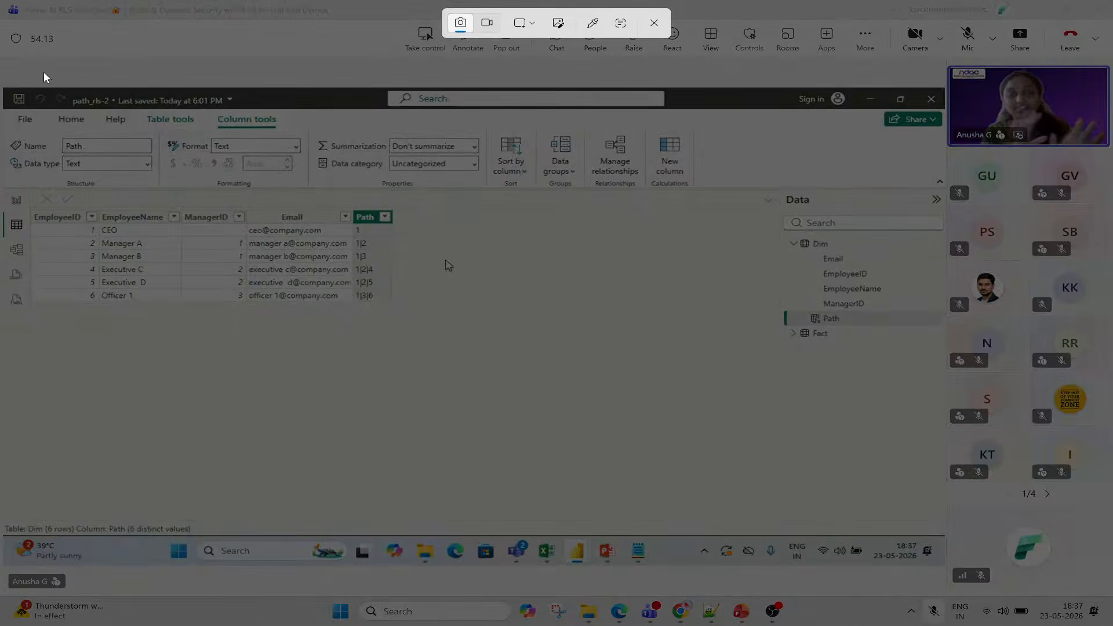
{"action": "left_click_drag", "start_coordinate": [5, 0], "coordinate": [1112, 606]}
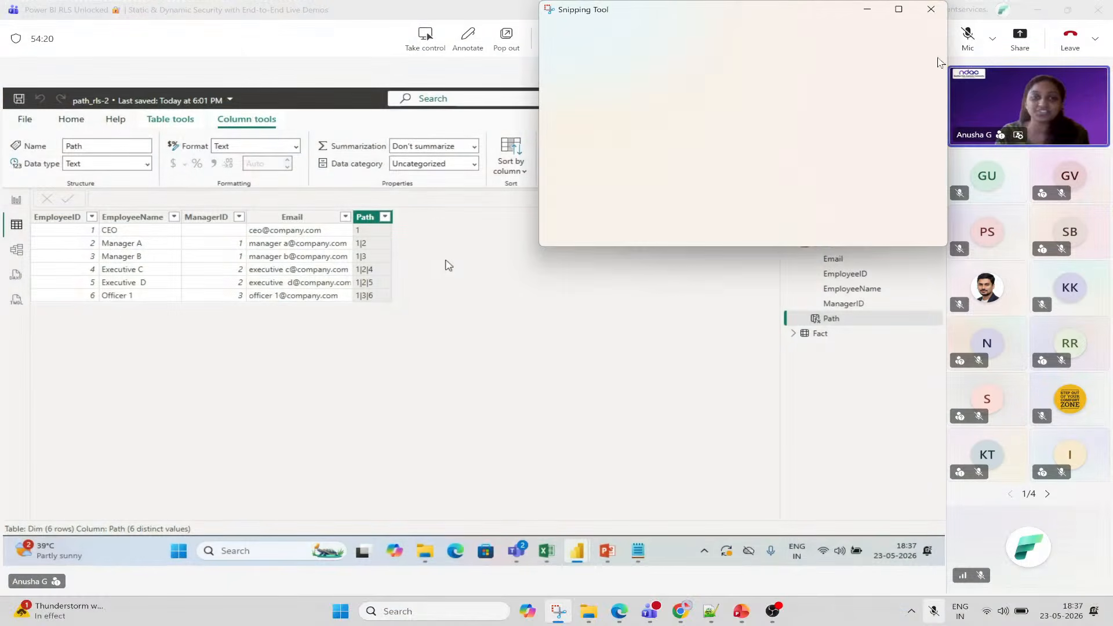
{"action": "left_click", "coordinate": [931, 9]}
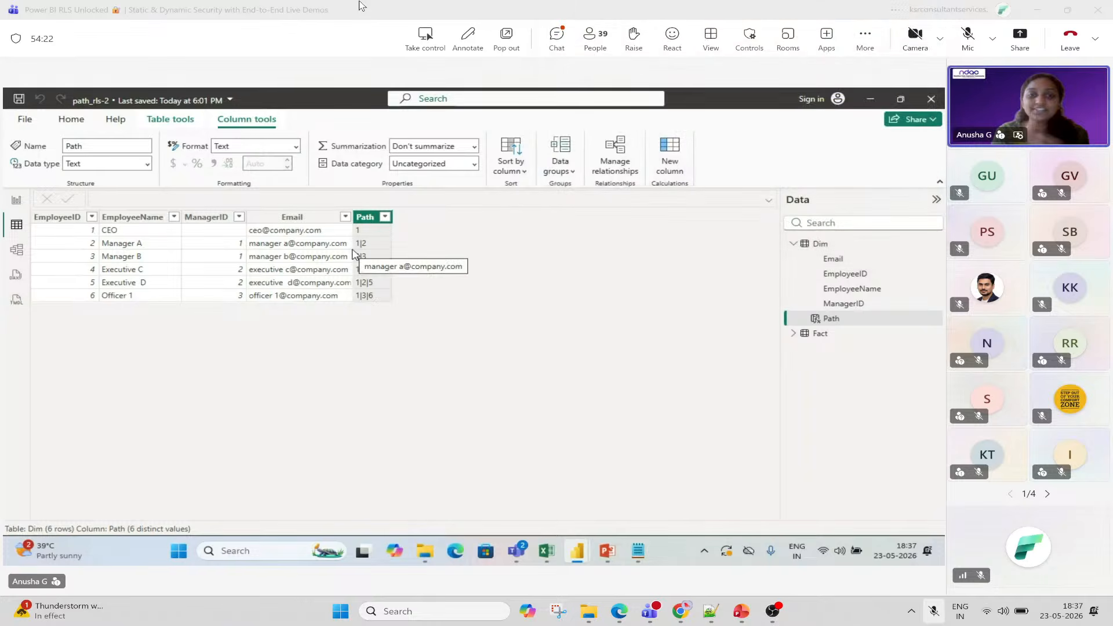
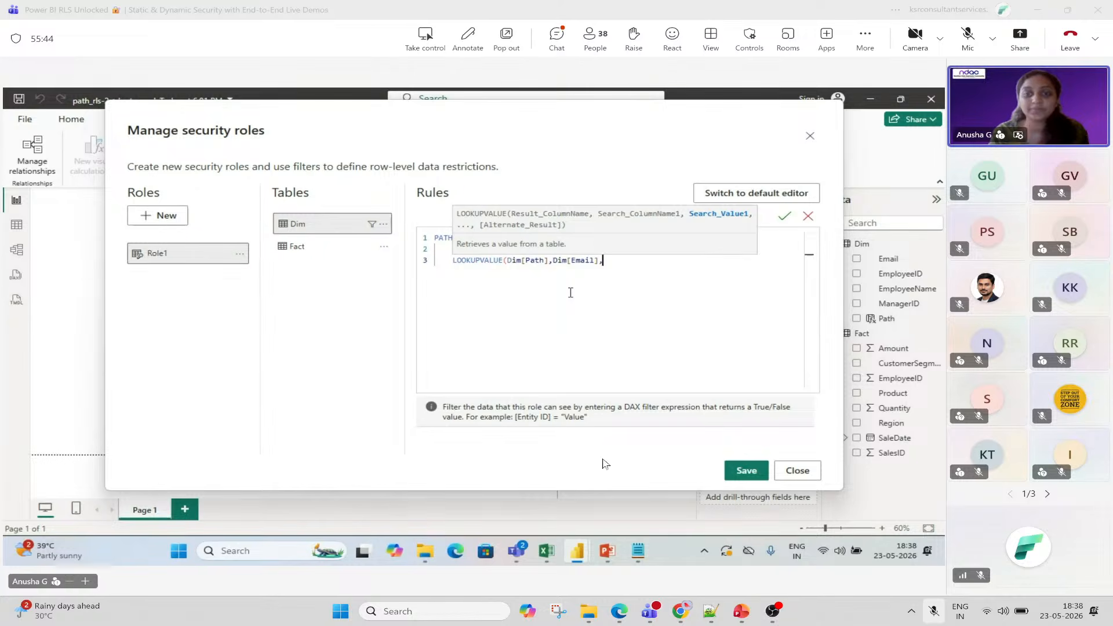
Snip nearly the whole screen showing the LOOKUPVALUE rule with USERELATIONSHIP(), then close Snipping Tool.
{"action": "left_click", "coordinate": [558, 622]}
{"action": "left_click", "coordinate": [576, 34]}
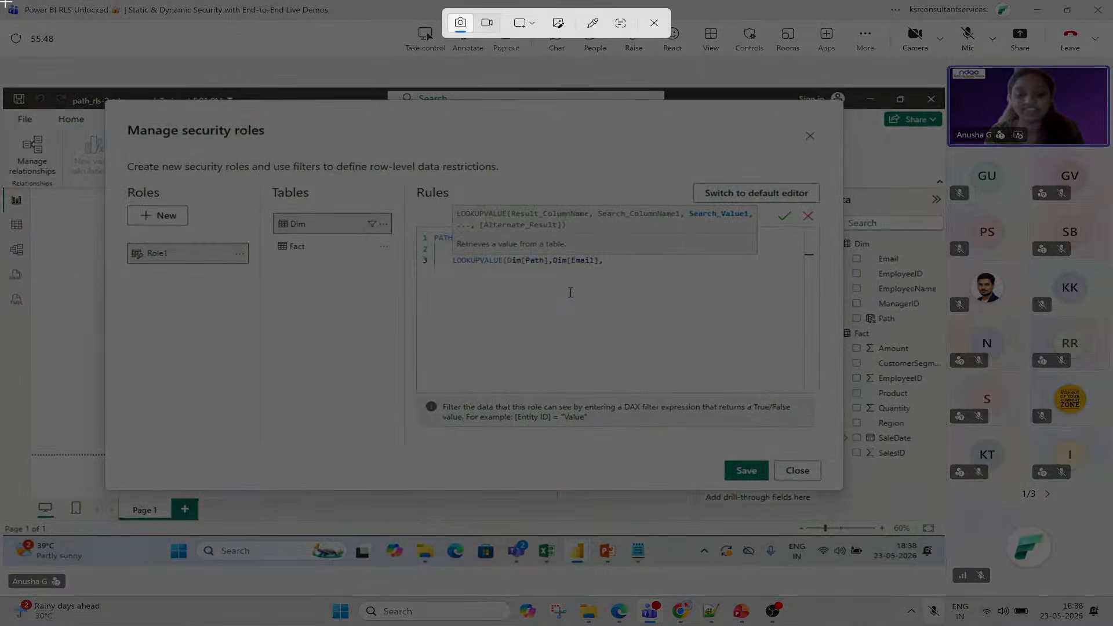
{"action": "left_click_drag", "start_coordinate": [4, 3], "coordinate": [1109, 592]}
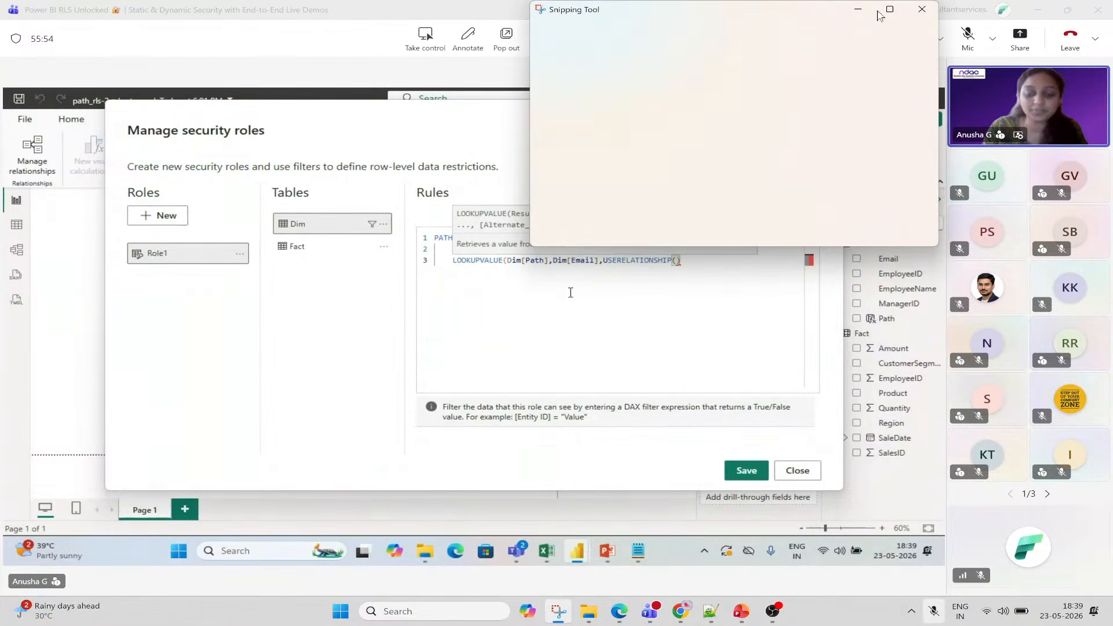
{"action": "left_click", "coordinate": [922, 9]}
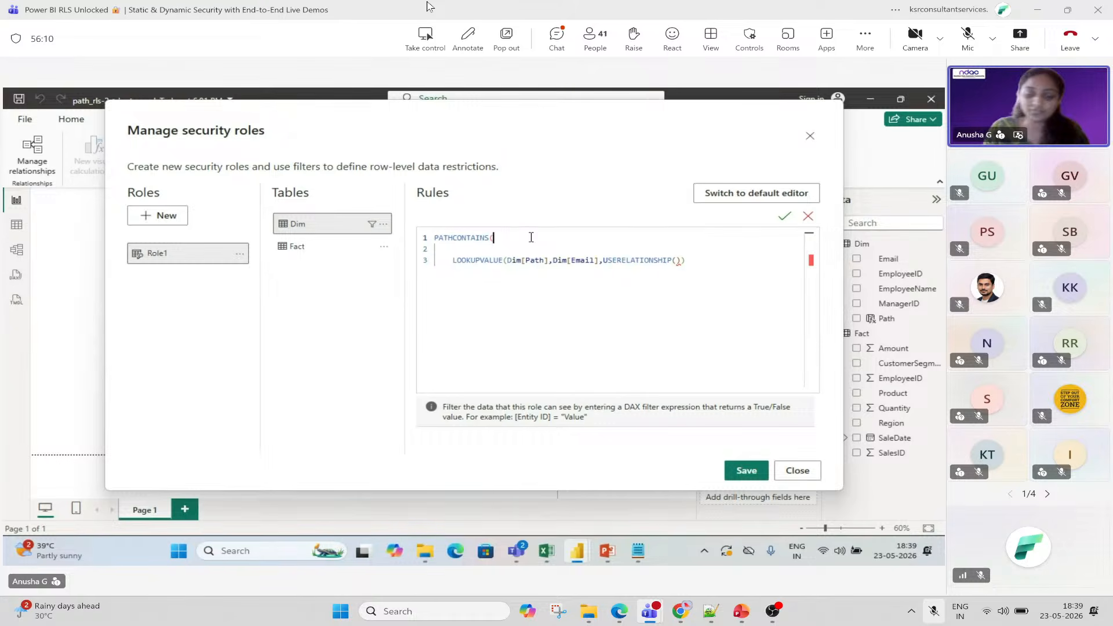
Insert Dim[Path] as PATHCONTAINS's first argument, followed by a comma.
{"action": "type", "text": "dim("}
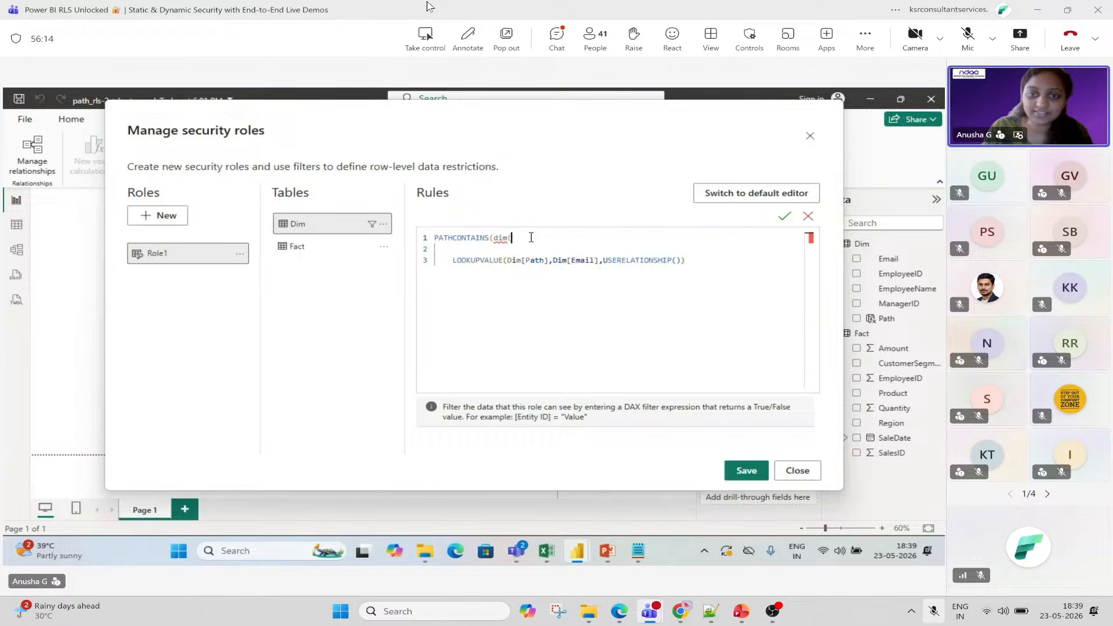
{"action": "key", "text": "BackSpace"}
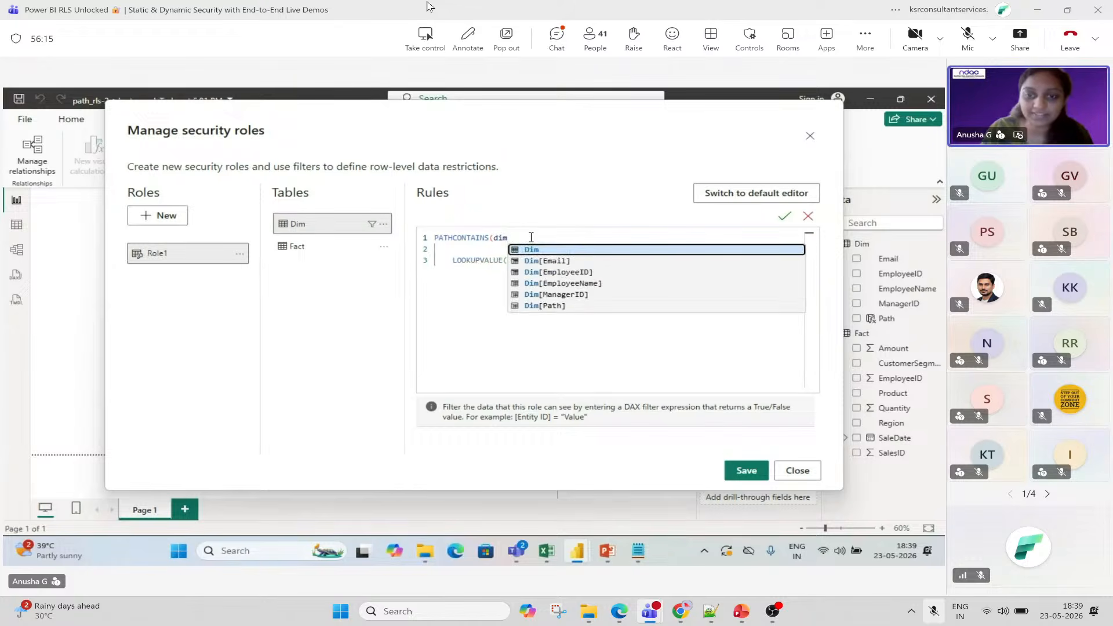
{"action": "left_click", "coordinate": [557, 305]}
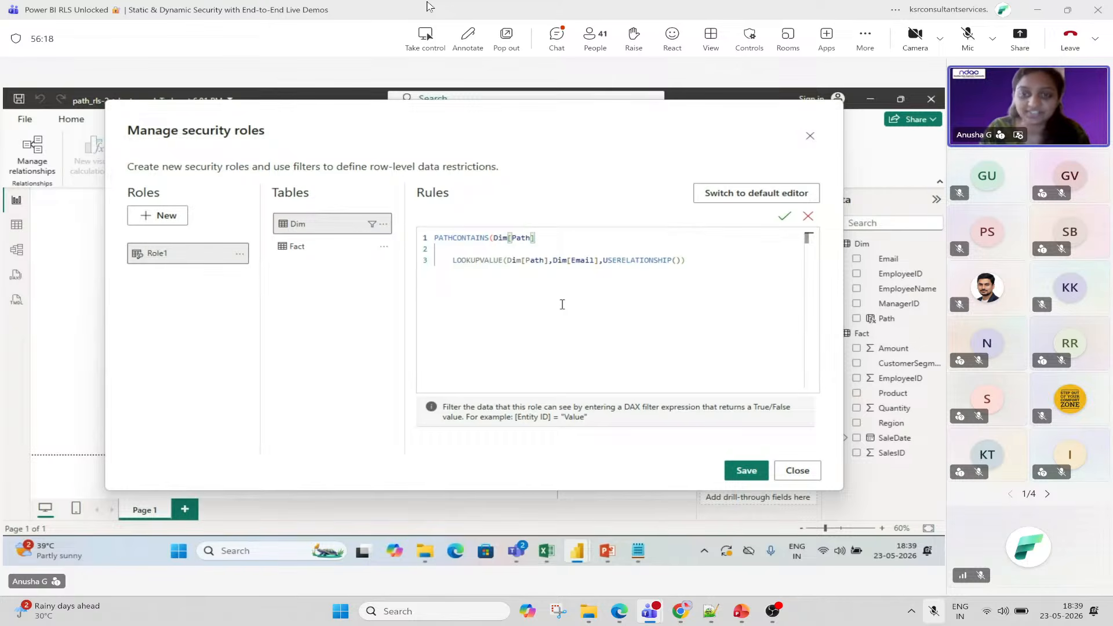
{"action": "type", "text": ","}
{"action": "left_click", "coordinate": [741, 262]}
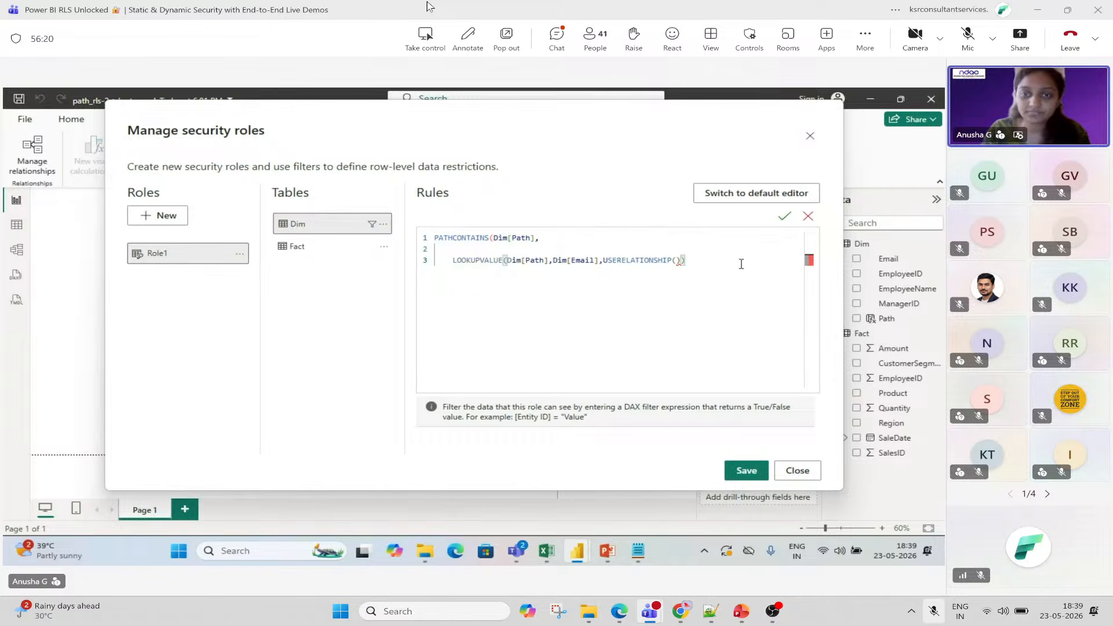
Replace USERELATIONSHIP with USERPRINCIPALNAME in LOOKUPVALUE and check the DAX for errors.
{"action": "double_click", "coordinate": [639, 259]}
{"action": "type", "text": "user"}
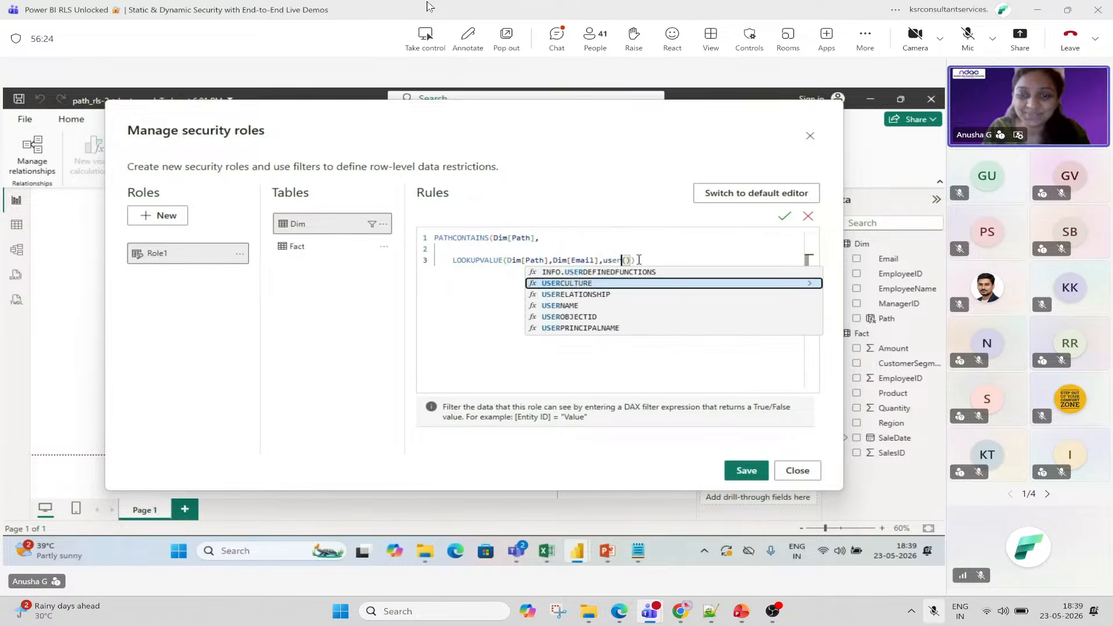
{"action": "key", "text": "Right"}
{"action": "key", "text": "Right"}
{"action": "key", "text": "Down"}
{"action": "key", "text": "Down"}
{"action": "key", "text": "Down"}
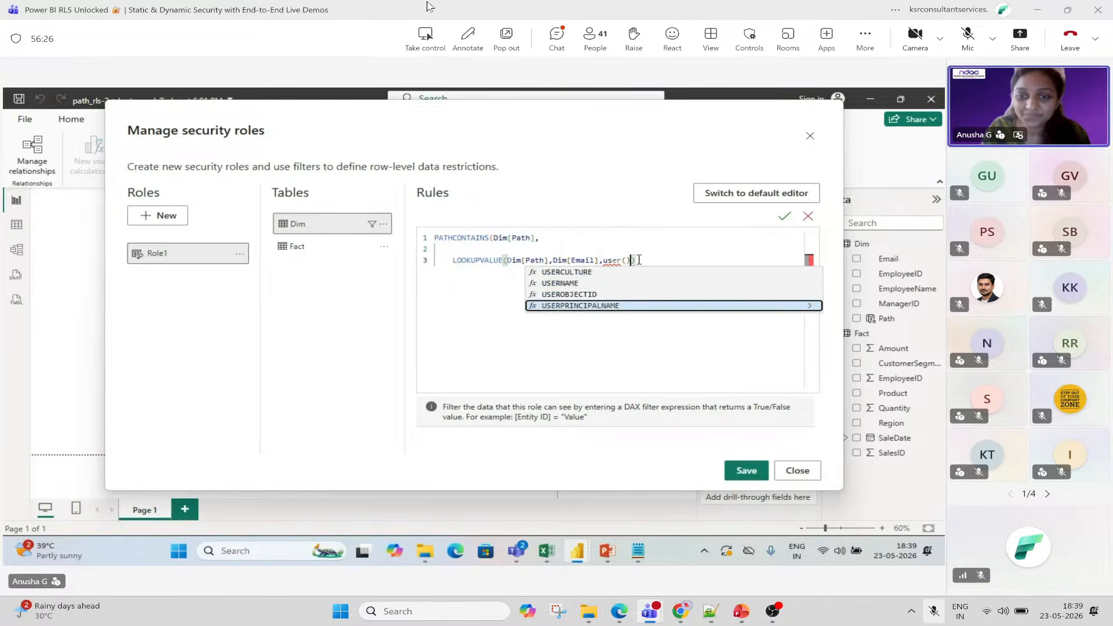
{"action": "key", "text": "Tab"}
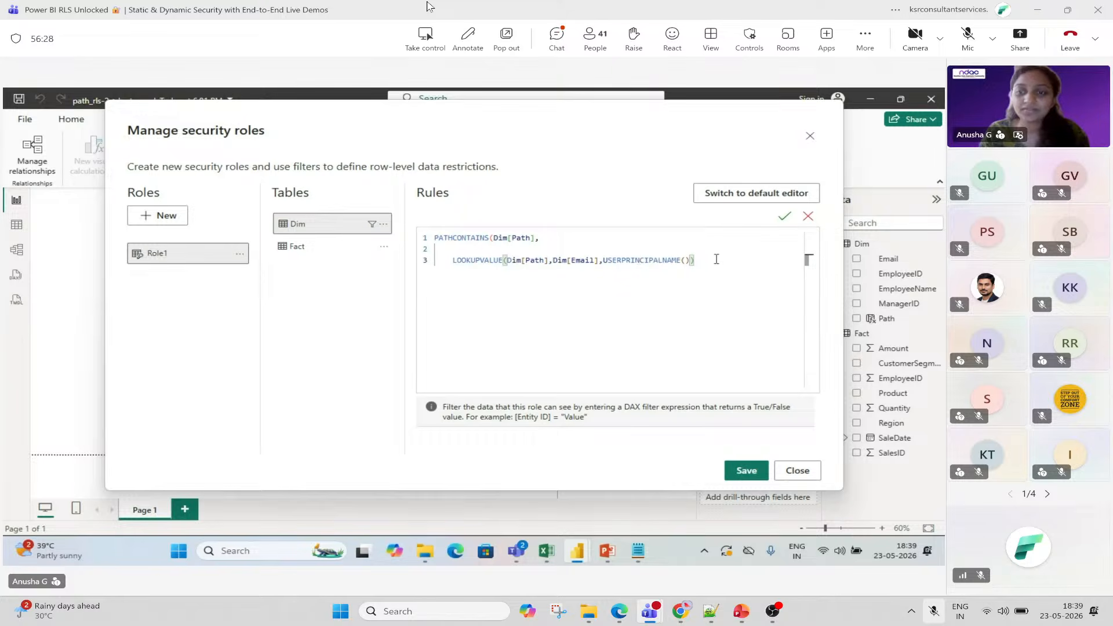
{"action": "left_click", "coordinate": [785, 219]}
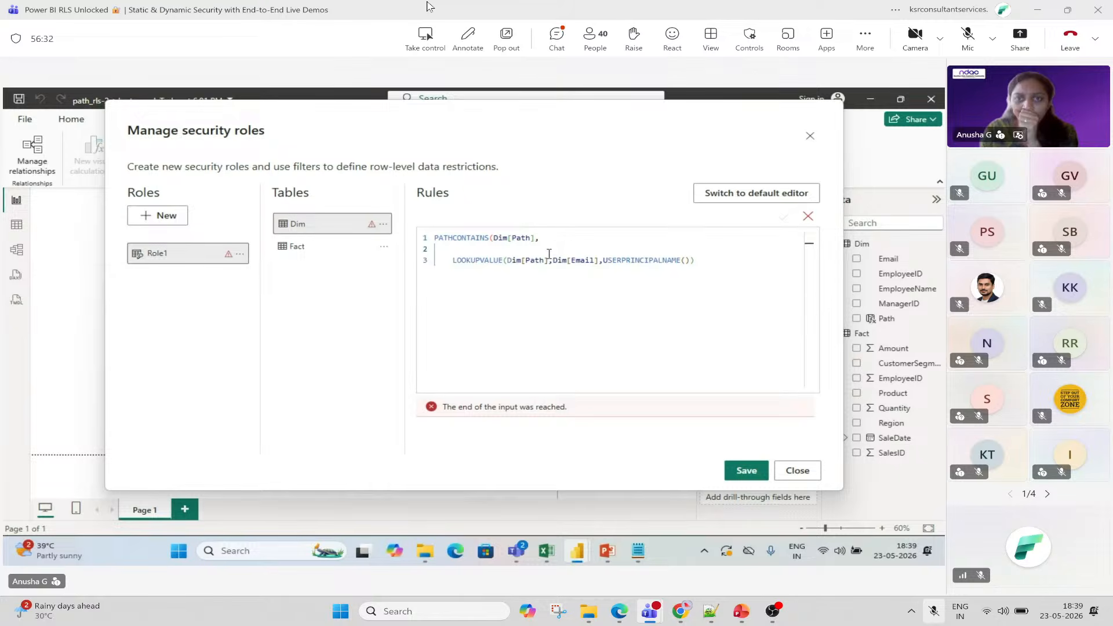
Remove the blank line, add the missing closing parenthesis, verify the rule, and save Role1.
{"action": "key", "text": "BackSpace"}
{"action": "left_click", "coordinate": [727, 249]}
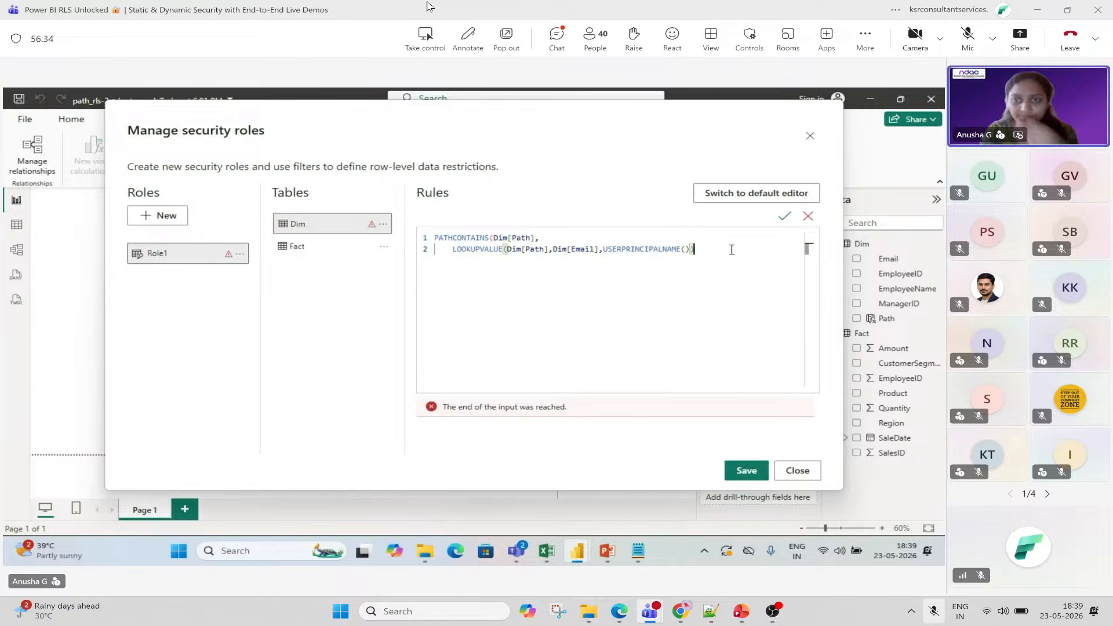
{"action": "type", "text": ")"}
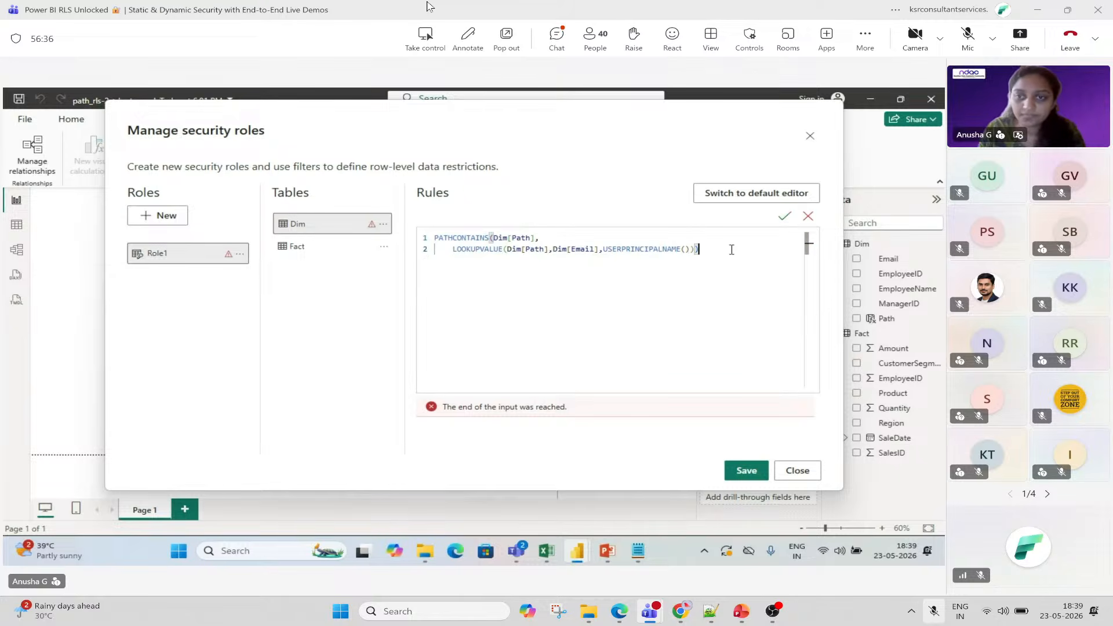
{"action": "left_click", "coordinate": [784, 216]}
{"action": "left_click", "coordinate": [743, 319]}
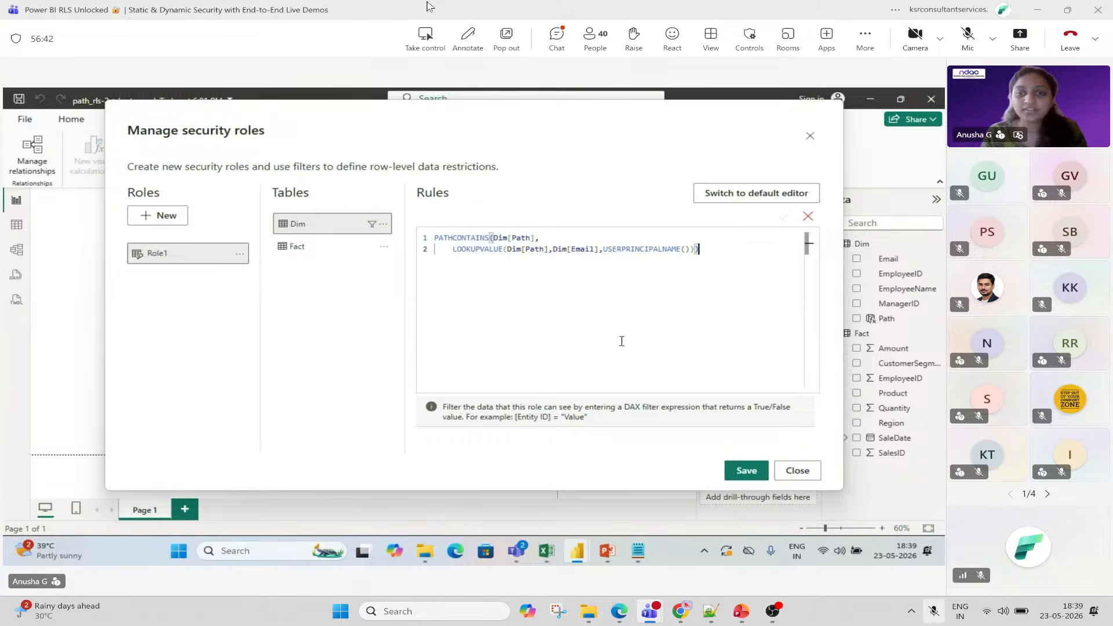
{"action": "left_click", "coordinate": [745, 470]}
{"action": "left_click", "coordinate": [746, 502]}
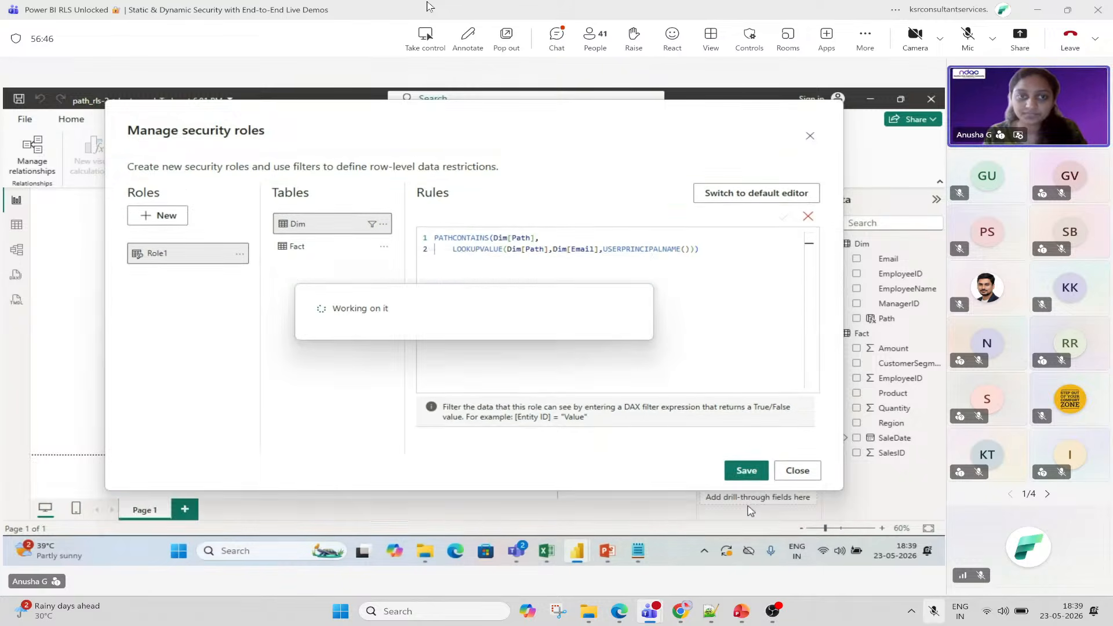
Close the roles editor, reposition the employee table, and snip the lower-right area of the screen.
{"action": "left_click", "coordinate": [795, 476]}
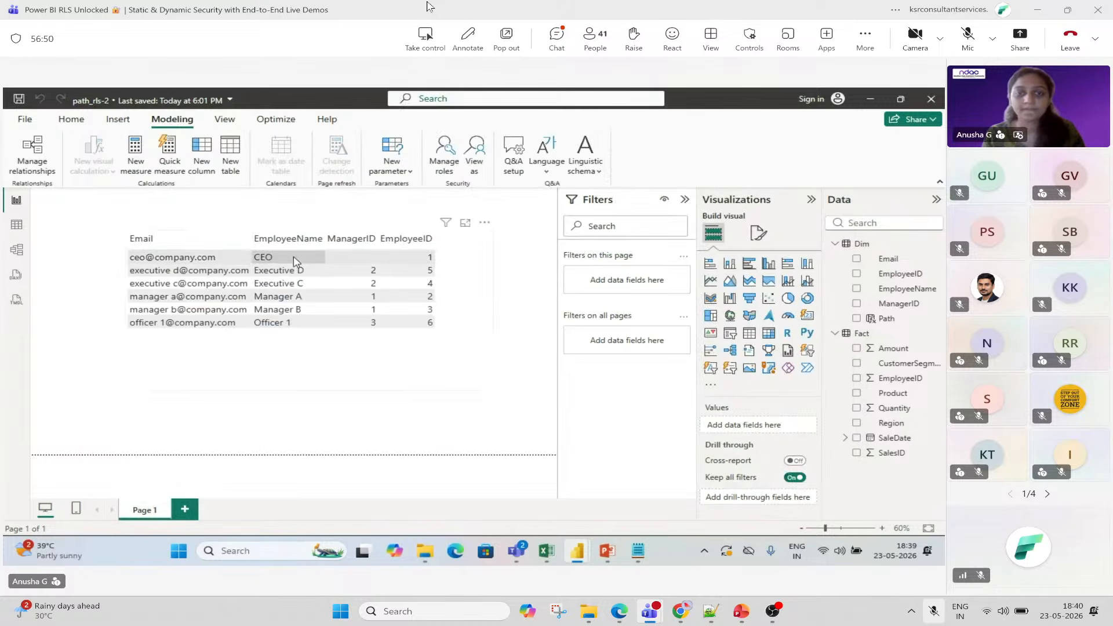
{"action": "left_click_drag", "start_coordinate": [457, 301], "coordinate": [450, 342]}
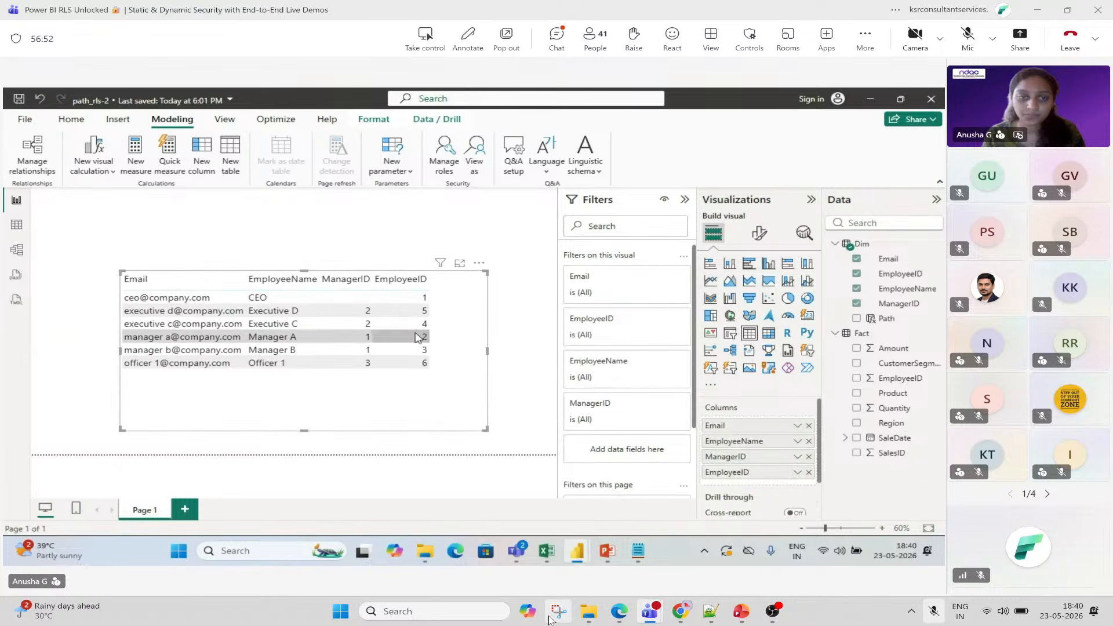
{"action": "left_click", "coordinate": [559, 618]}
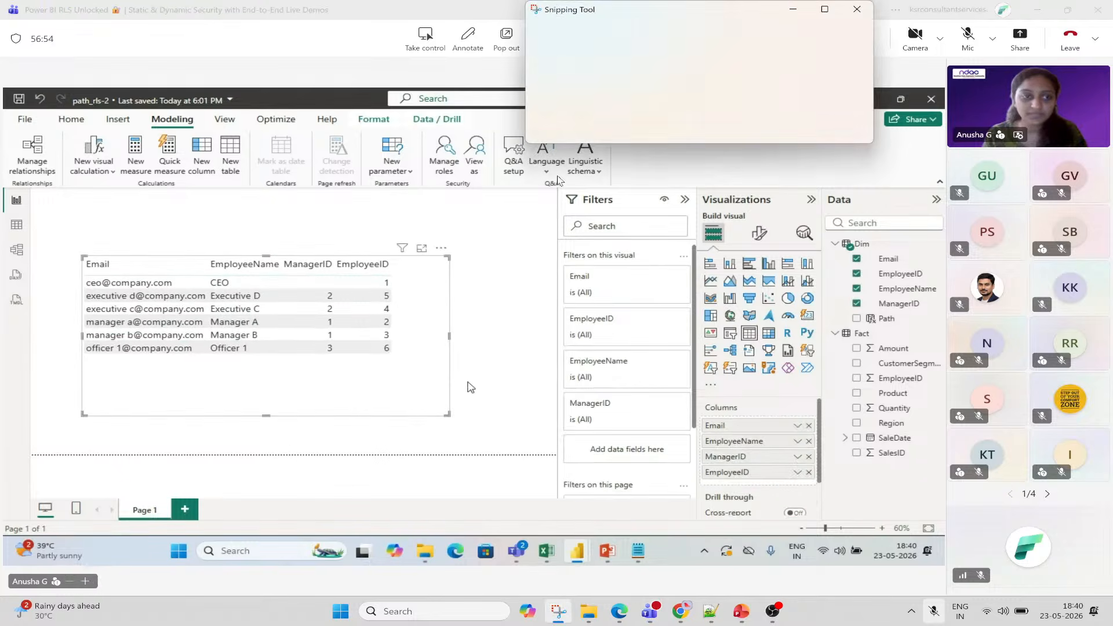
{"action": "left_click", "coordinate": [571, 33]}
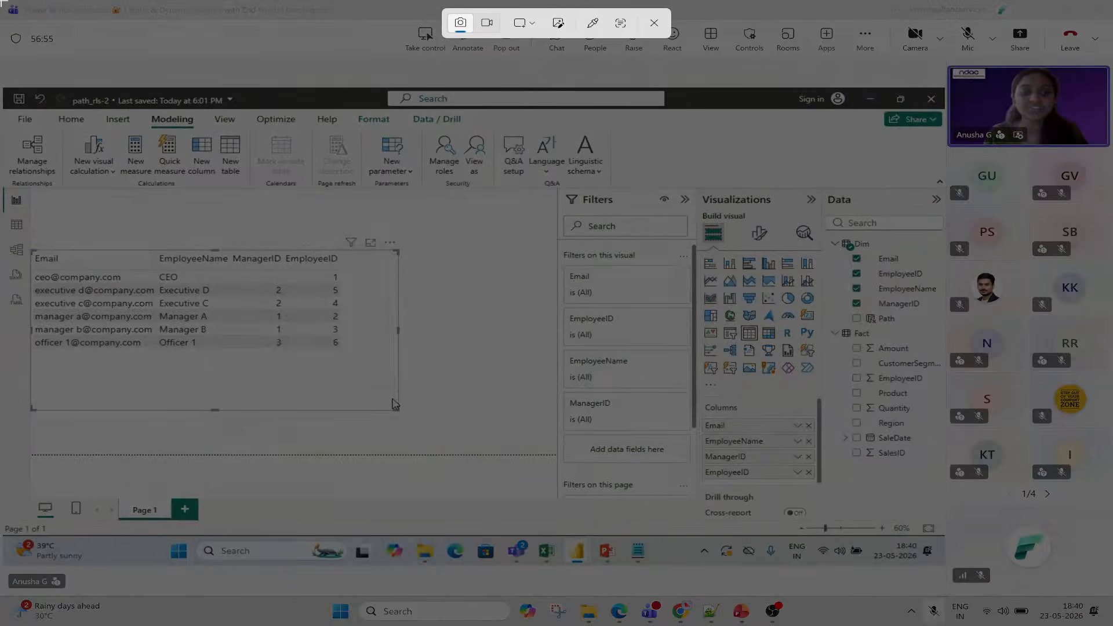
{"action": "left_click_drag", "start_coordinate": [655, 353], "coordinate": [1112, 595]}
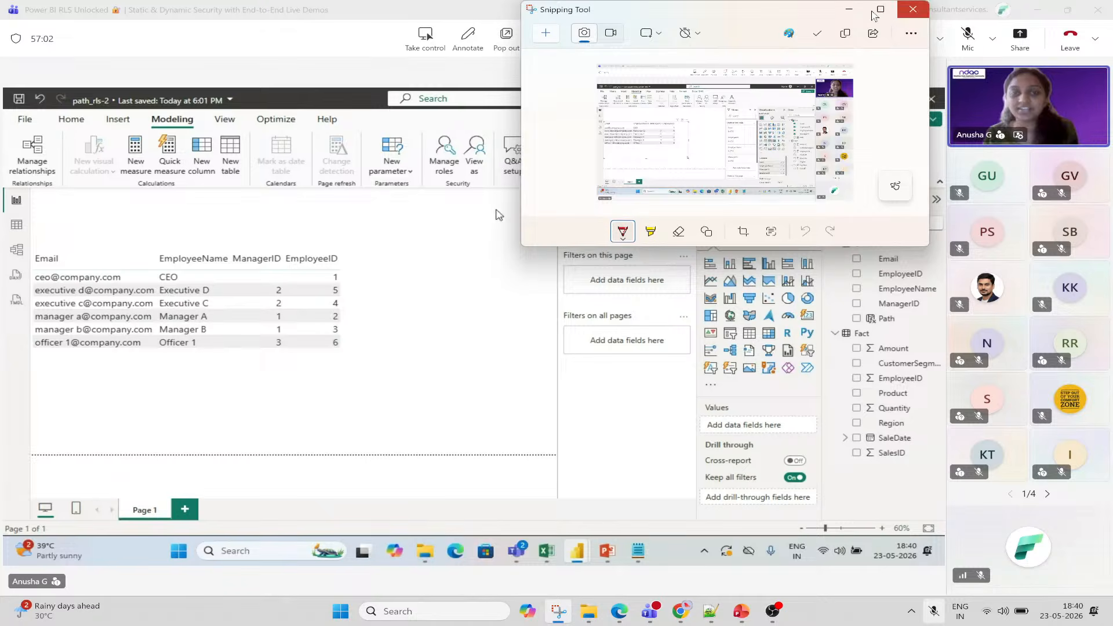
Shrink the User card next to the employee table and show the Modeling ribbon.
{"action": "left_click", "coordinate": [374, 6]}
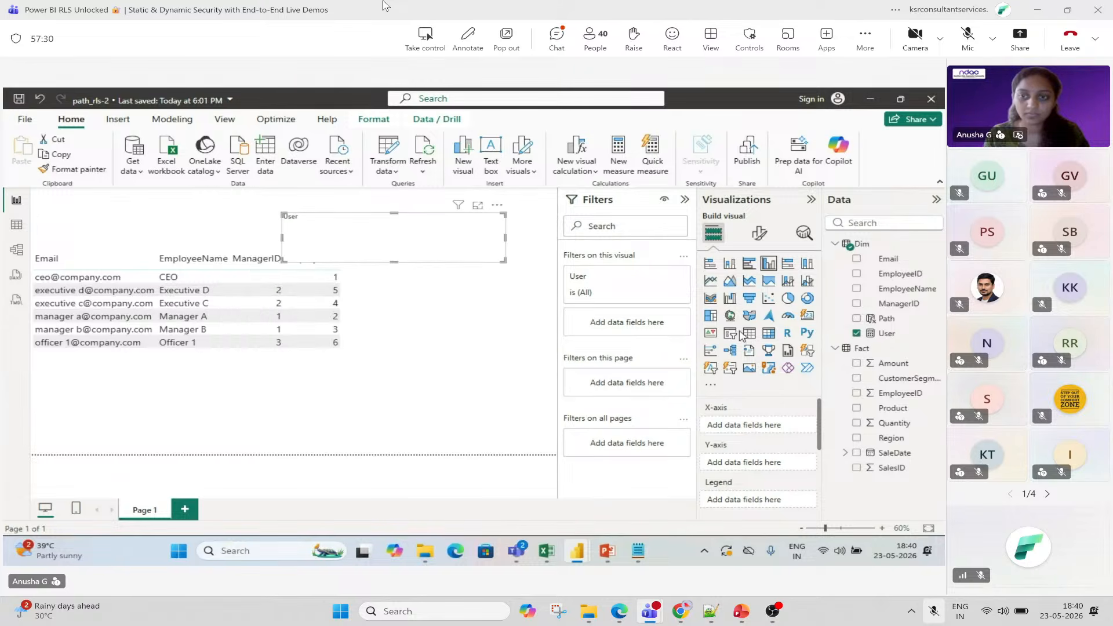
{"action": "left_click_drag", "start_coordinate": [288, 260], "coordinate": [381, 248]}
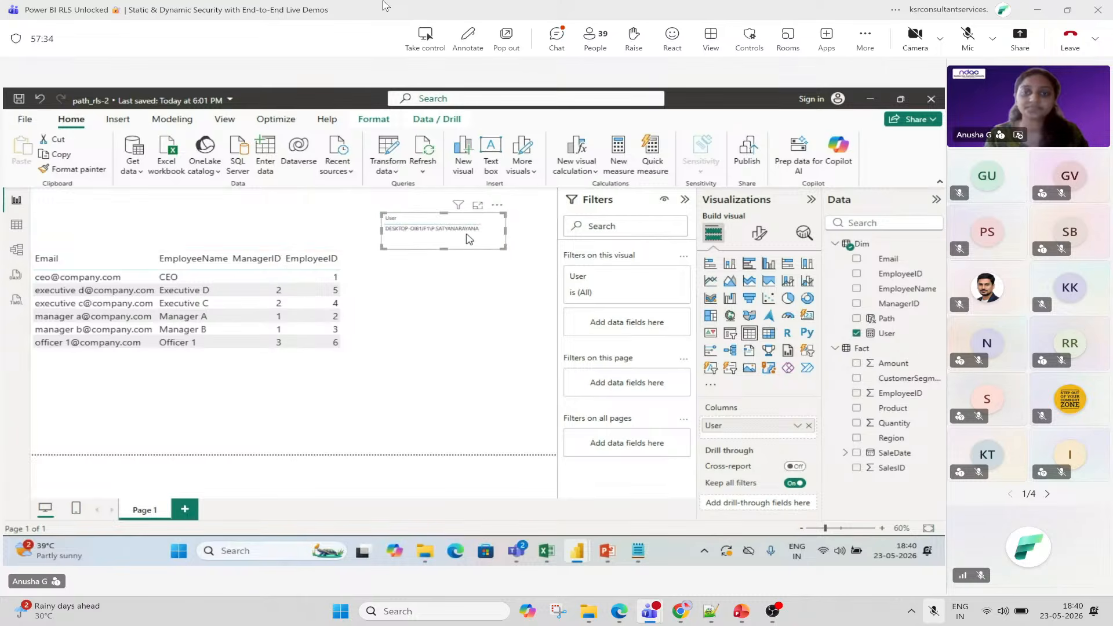
{"action": "left_click", "coordinate": [178, 120]}
Reopen and close Manage roles, then open View as roles and move it aside to reveal the User card.
{"action": "left_click", "coordinate": [441, 164]}
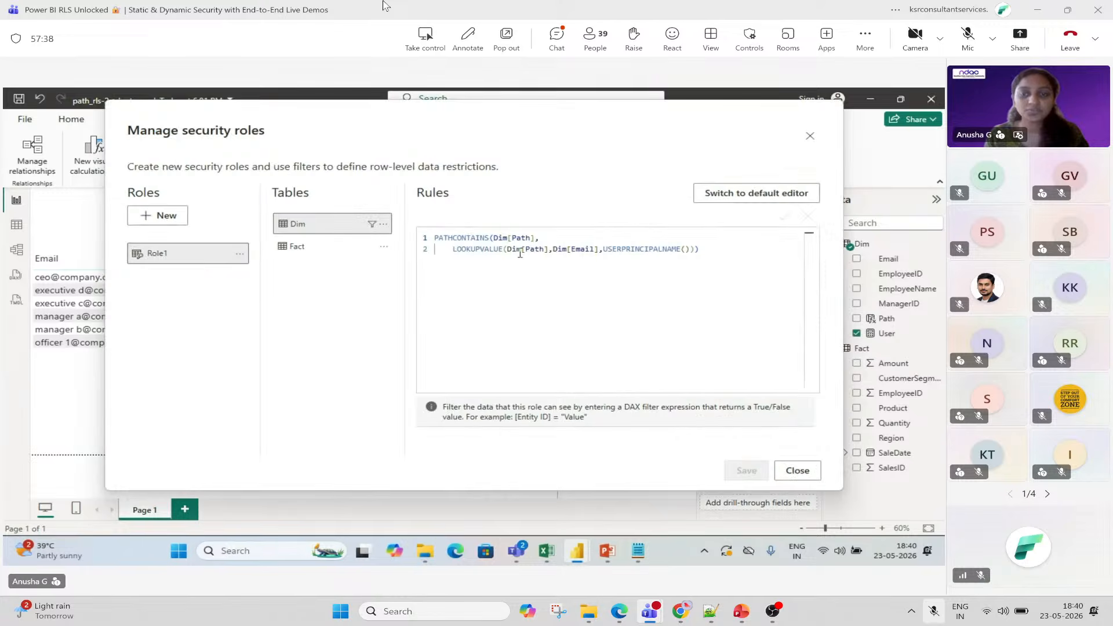
{"action": "left_click", "coordinate": [794, 471]}
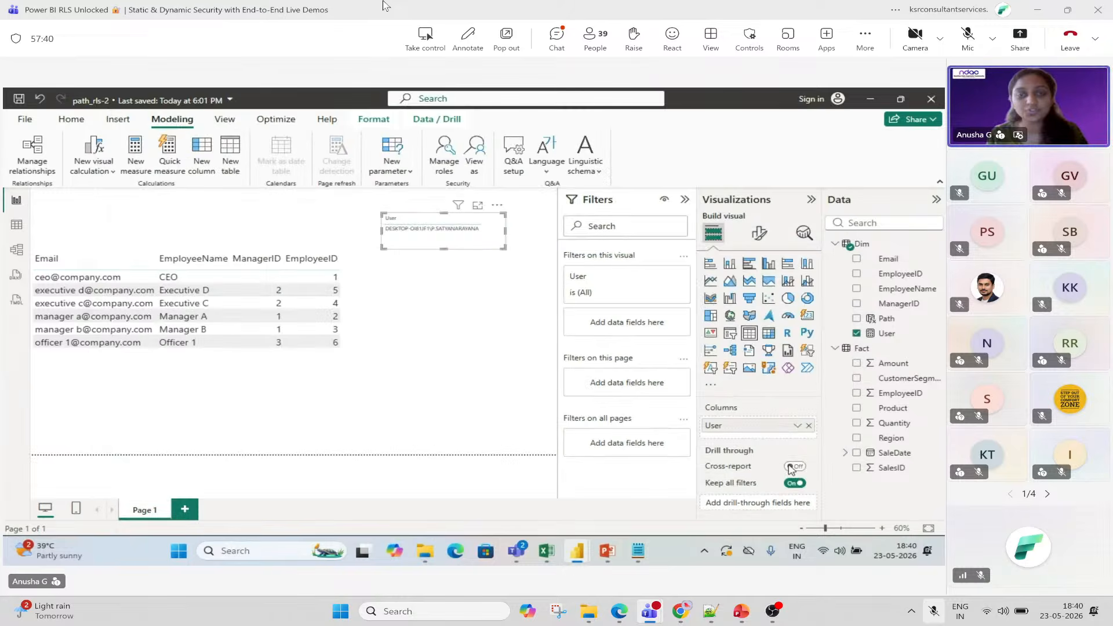
{"action": "left_click", "coordinate": [474, 157]}
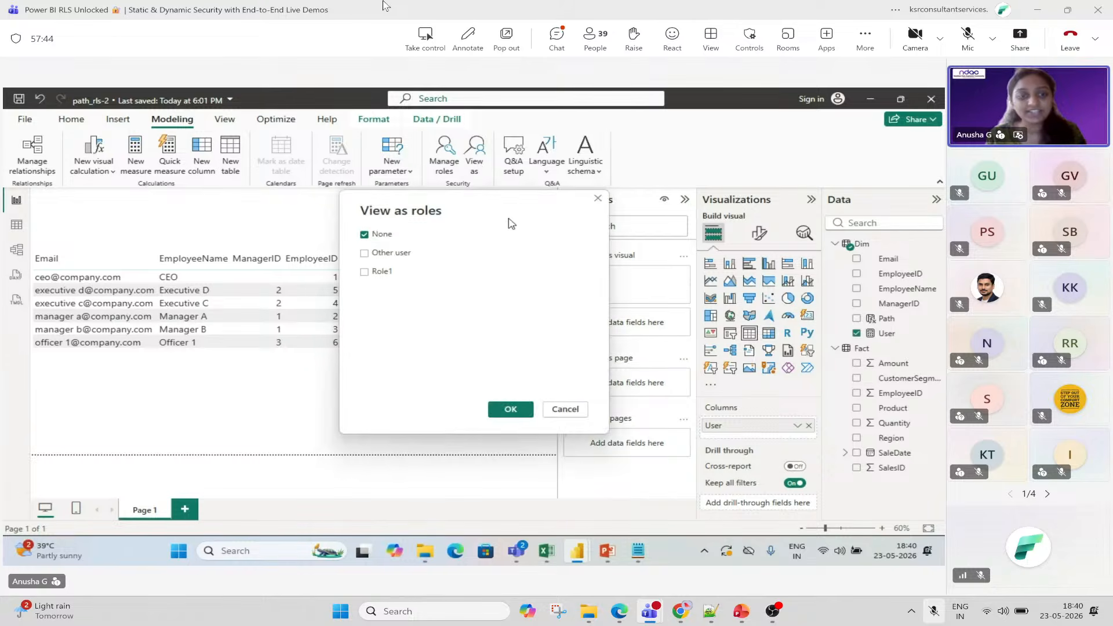
{"action": "left_click_drag", "start_coordinate": [509, 221], "coordinate": [673, 216]}
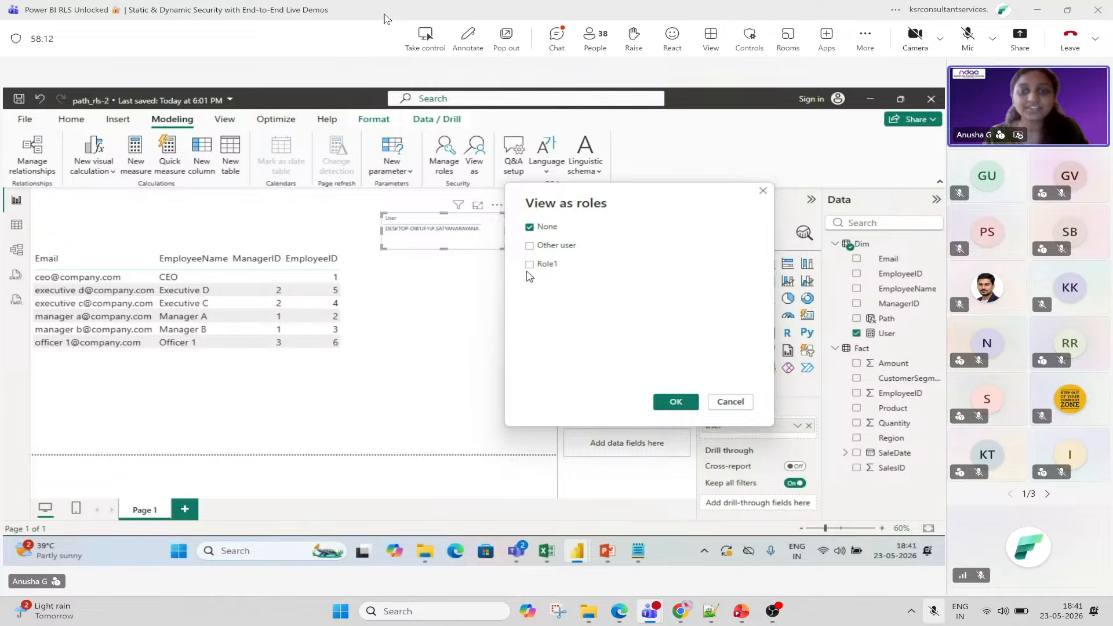
{"action": "left_click", "coordinate": [673, 44]}
Send a thumbs-up reaction to the meeting and unmute the microphone.
{"action": "left_click", "coordinate": [676, 74]}
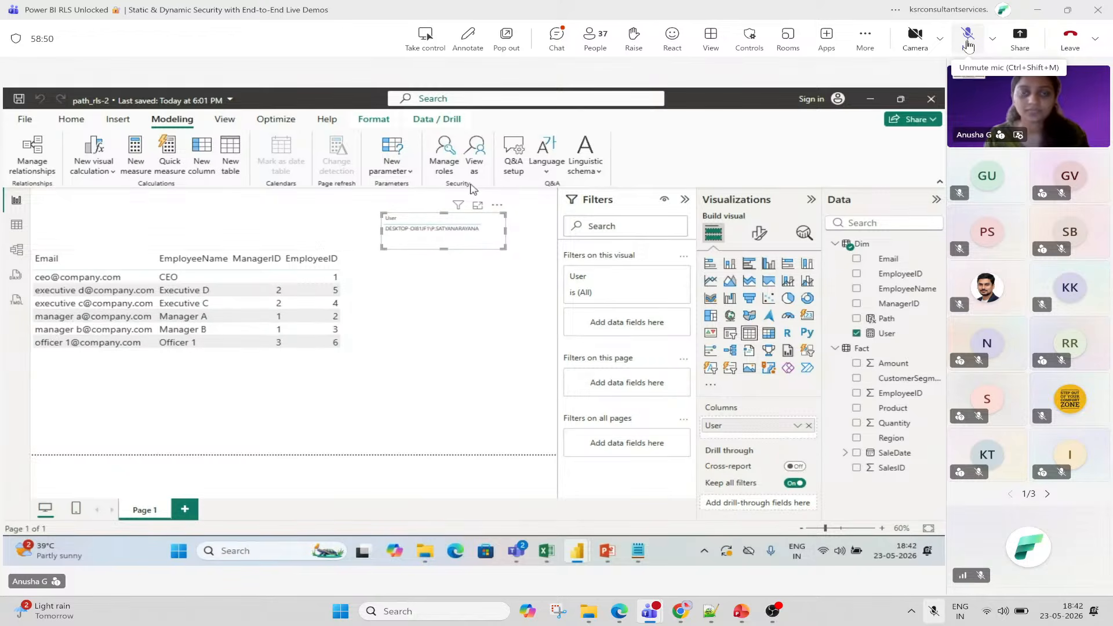
{"action": "left_click", "coordinate": [968, 44]}
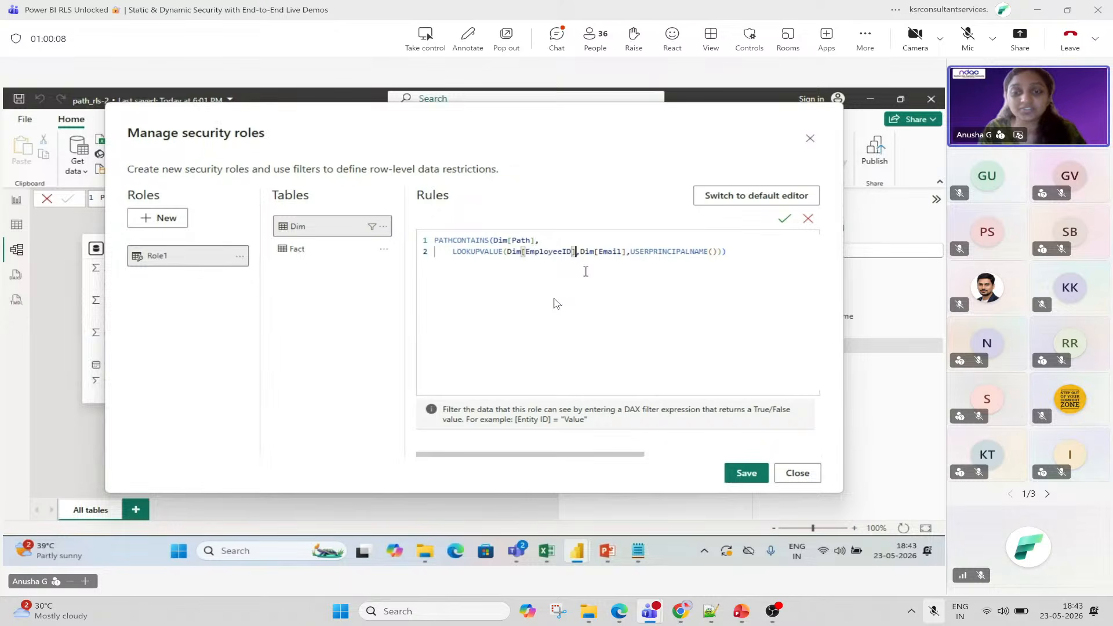
Send two thumbs-up reactions, open the meeting chat, and like the latest message.
{"action": "left_click", "coordinate": [683, 50]}
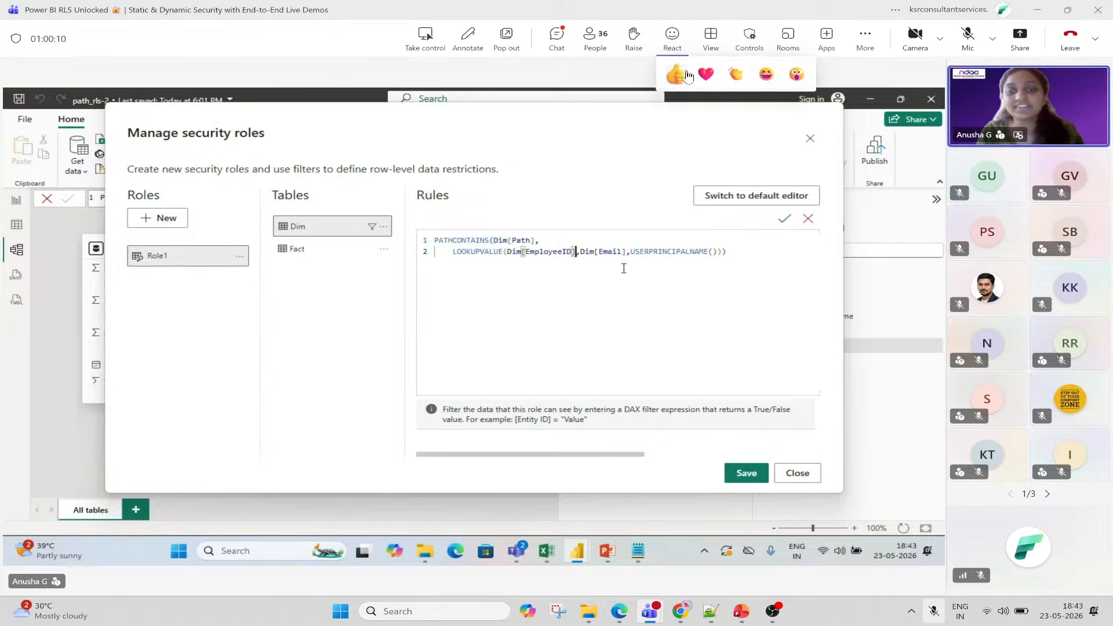
{"action": "left_click", "coordinate": [682, 78]}
{"action": "left_click", "coordinate": [545, 52]}
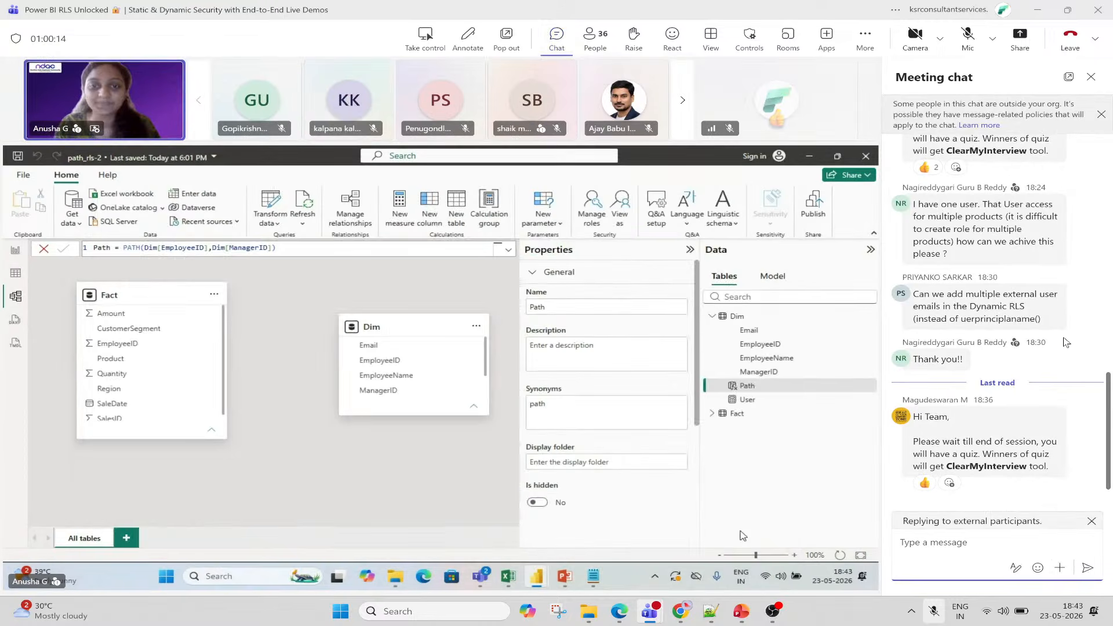
{"action": "left_click", "coordinate": [930, 489]}
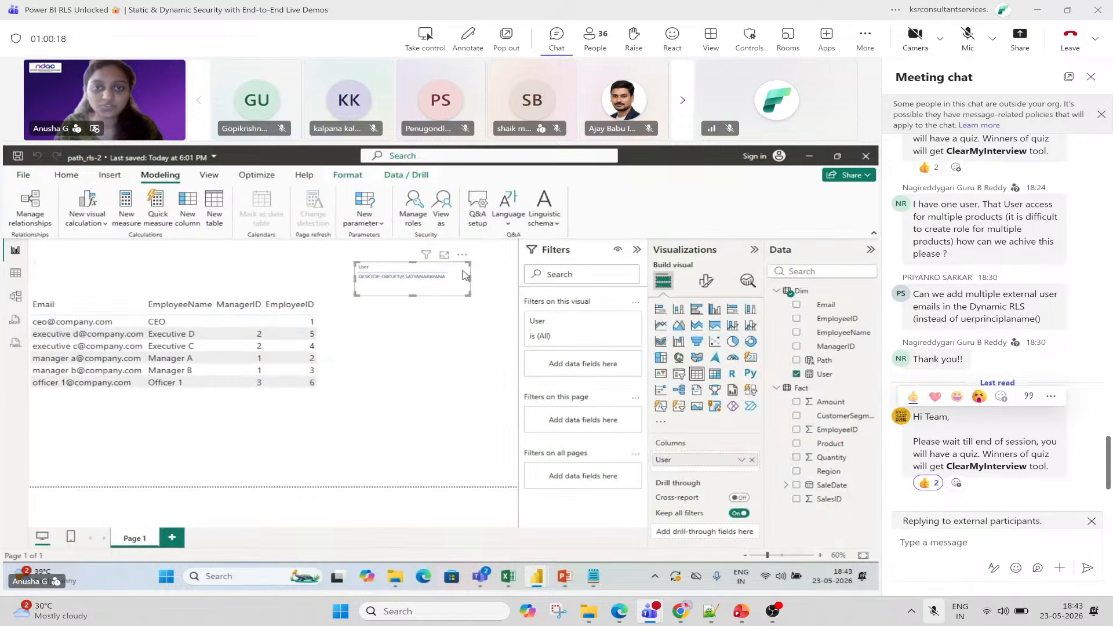
Close the meeting chat and send two applause reactions.
{"action": "left_click", "coordinate": [1091, 77]}
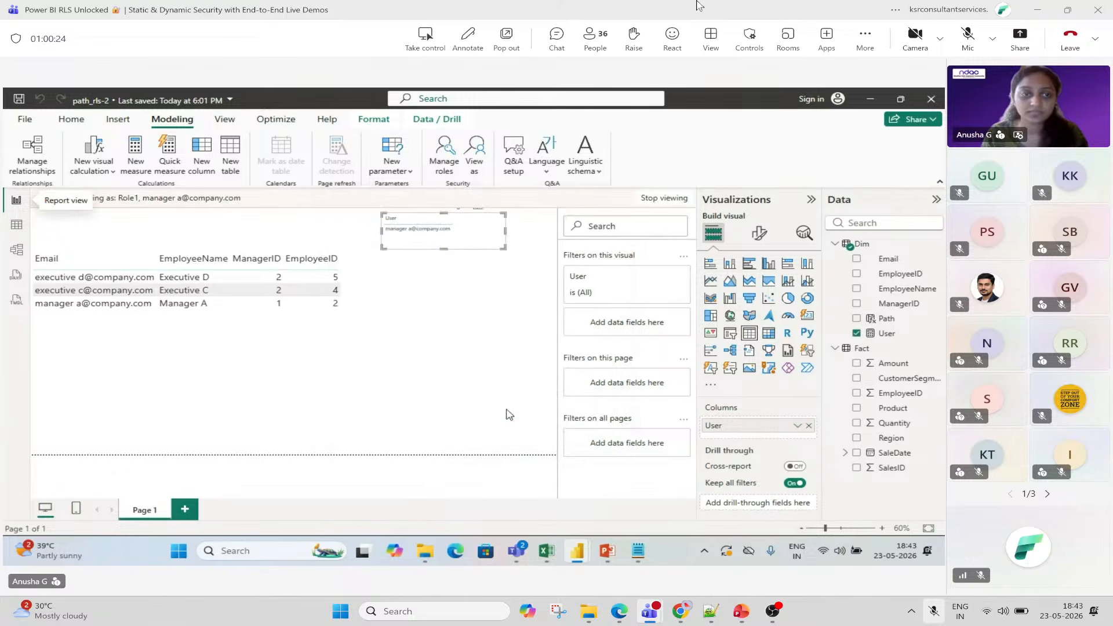
{"action": "left_click", "coordinate": [672, 39]}
{"action": "left_click", "coordinate": [739, 83]}
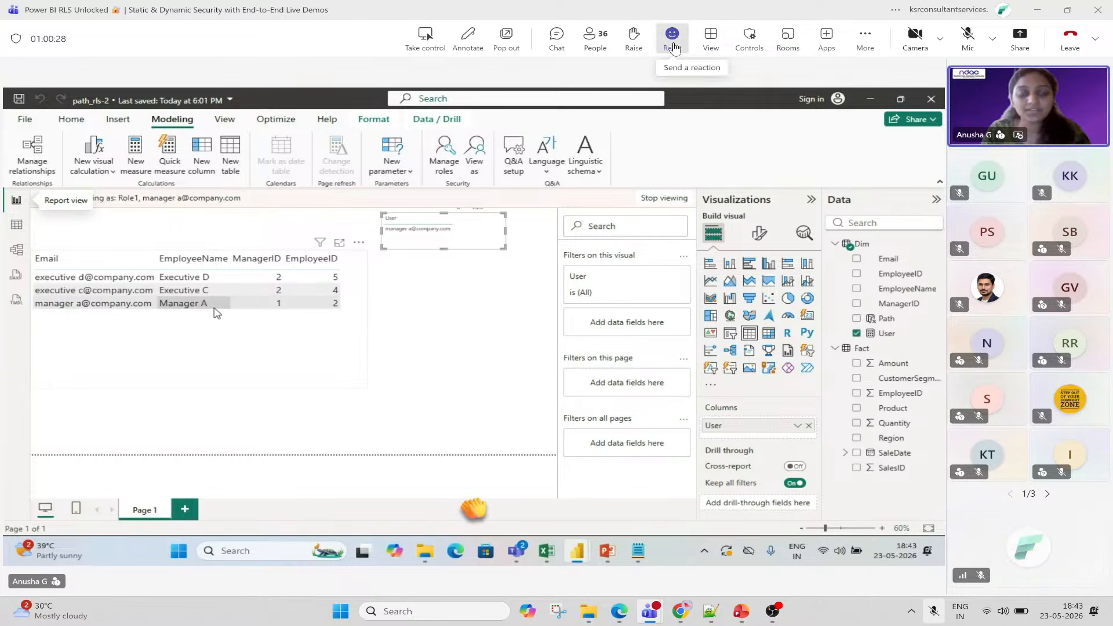
{"action": "left_click", "coordinate": [679, 46]}
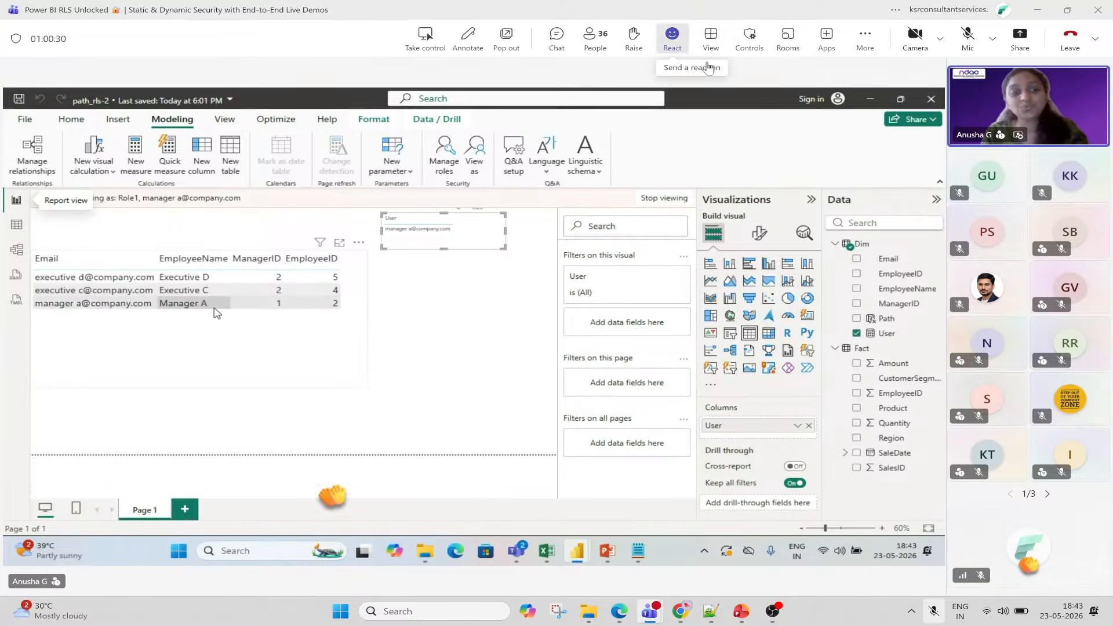
{"action": "left_click", "coordinate": [736, 74]}
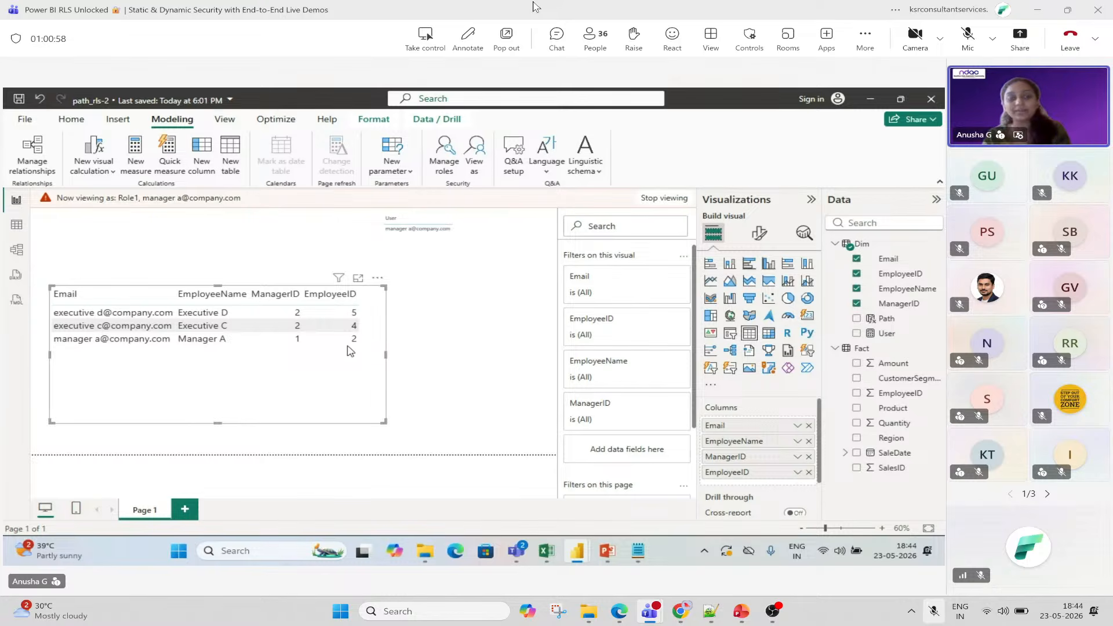
Browse the full list of meeting participants, then close the participants panel.
{"action": "left_click", "coordinate": [591, 46]}
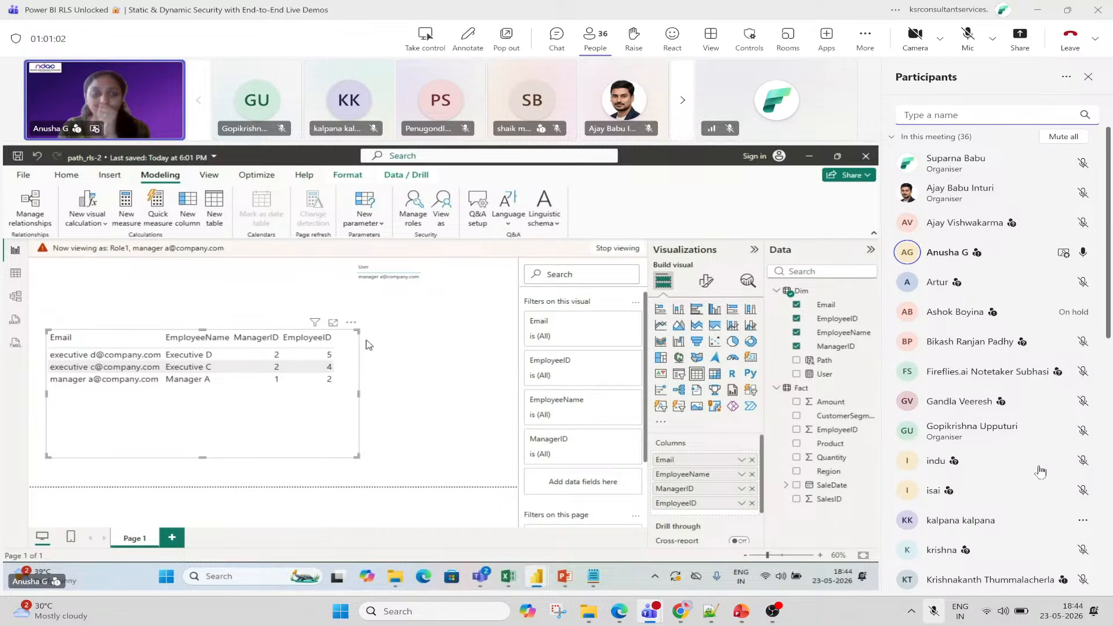
{"action": "scroll", "coordinate": [986, 417], "scroll_direction": "down", "scroll_amount": 6}
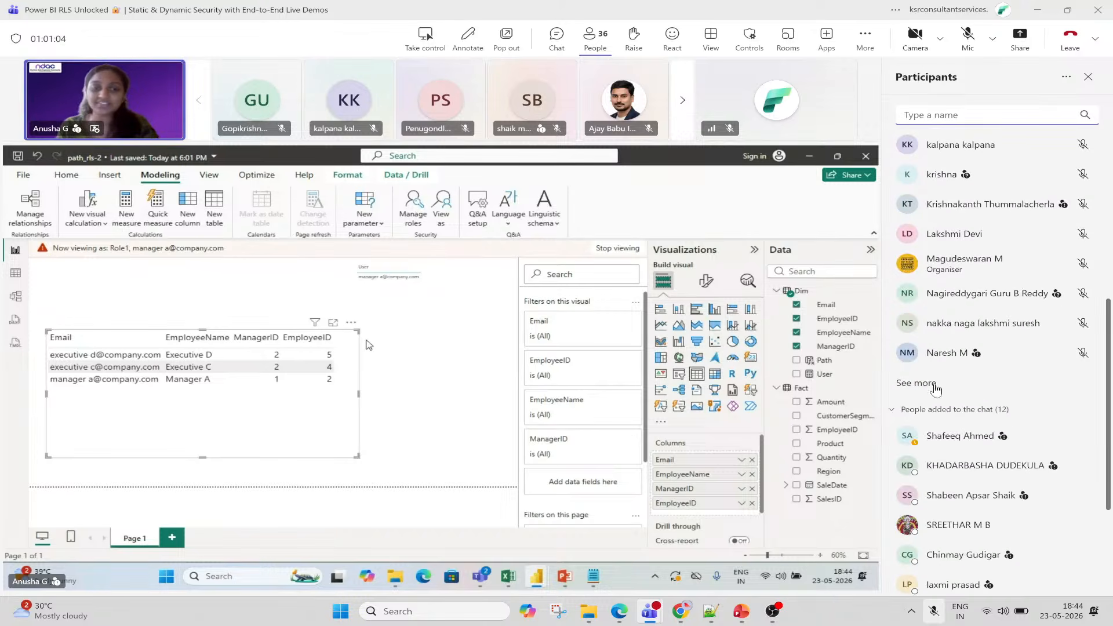
{"action": "left_click", "coordinate": [916, 383]}
{"action": "scroll", "coordinate": [1074, 470], "scroll_direction": "down", "scroll_amount": 5}
{"action": "scroll", "coordinate": [1075, 471], "scroll_direction": "down", "scroll_amount": 5}
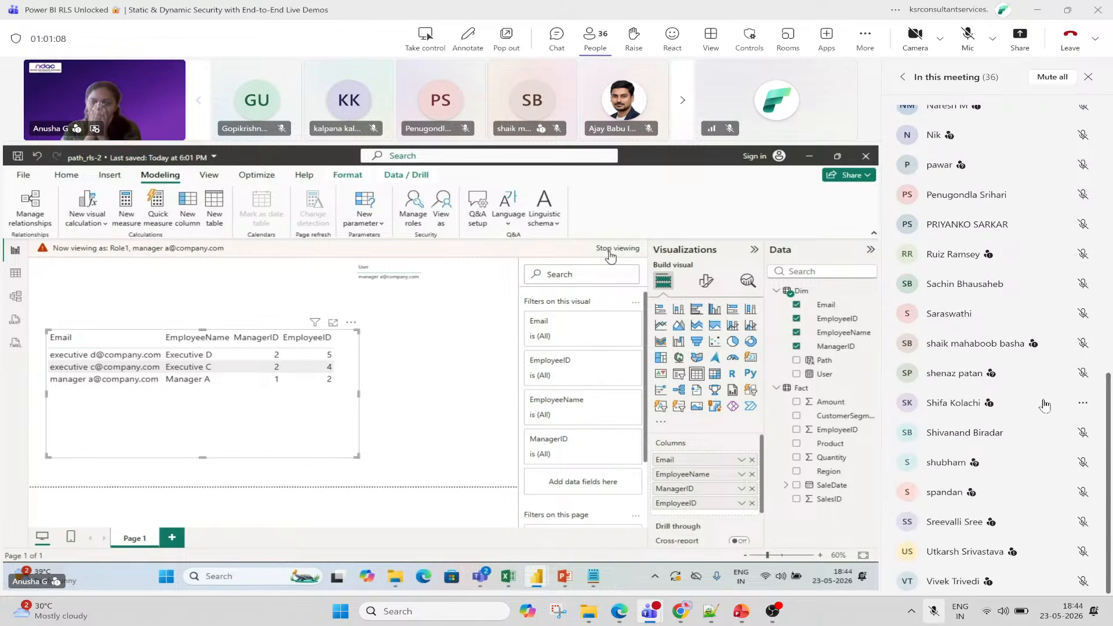
{"action": "scroll", "coordinate": [1038, 429], "scroll_direction": "up", "scroll_amount": 5}
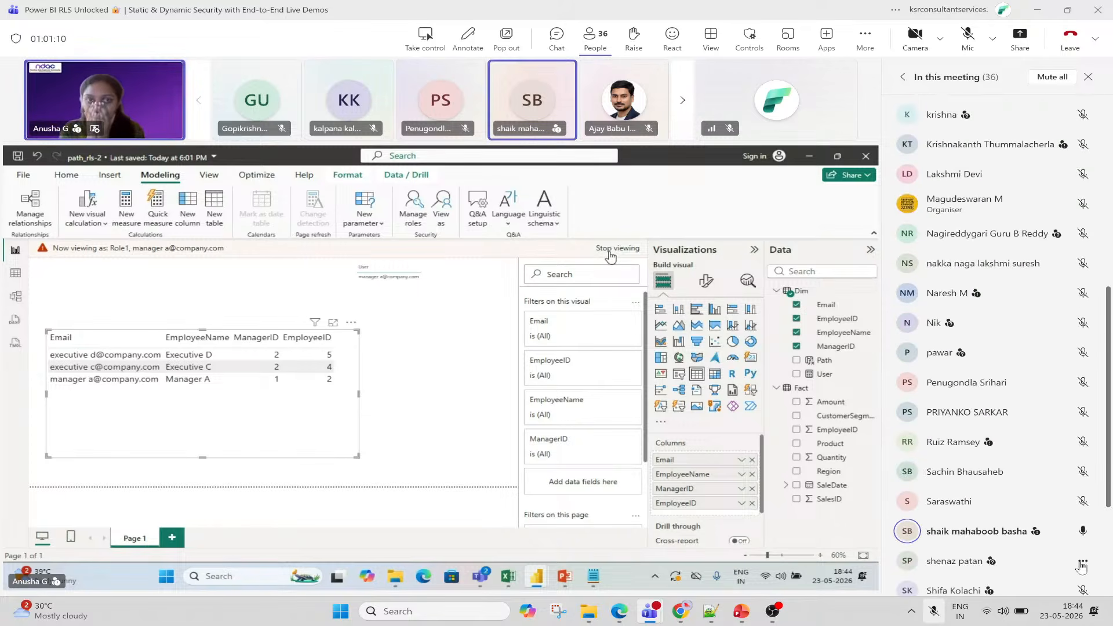
{"action": "scroll", "coordinate": [991, 212], "scroll_direction": "up", "scroll_amount": 1}
{"action": "scroll", "coordinate": [991, 212], "scroll_direction": "up", "scroll_amount": 5}
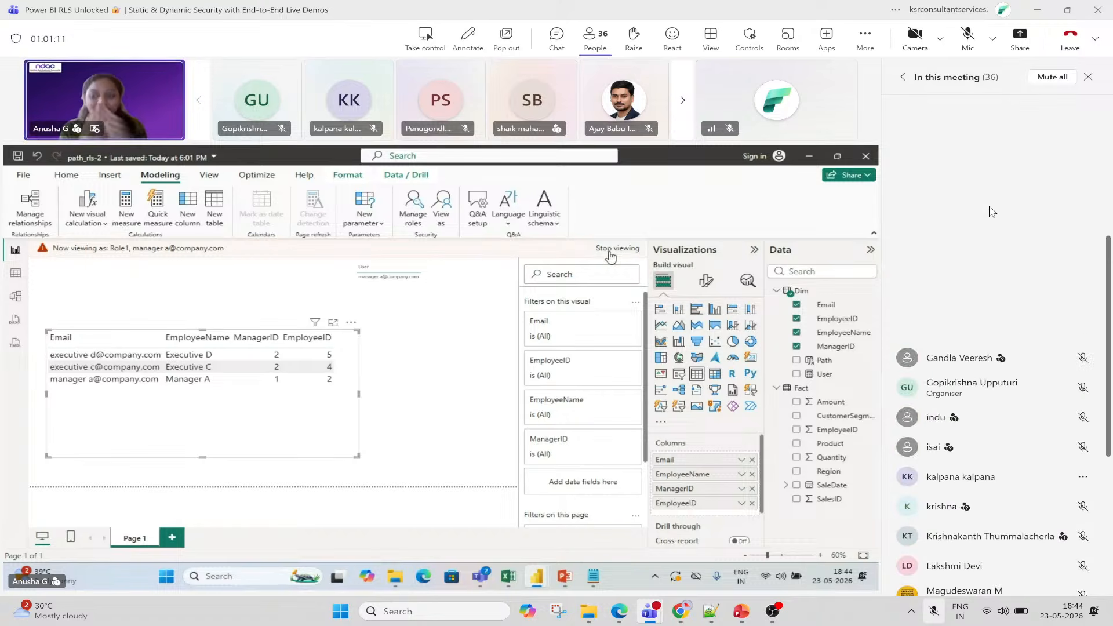
{"action": "left_click", "coordinate": [1088, 76]}
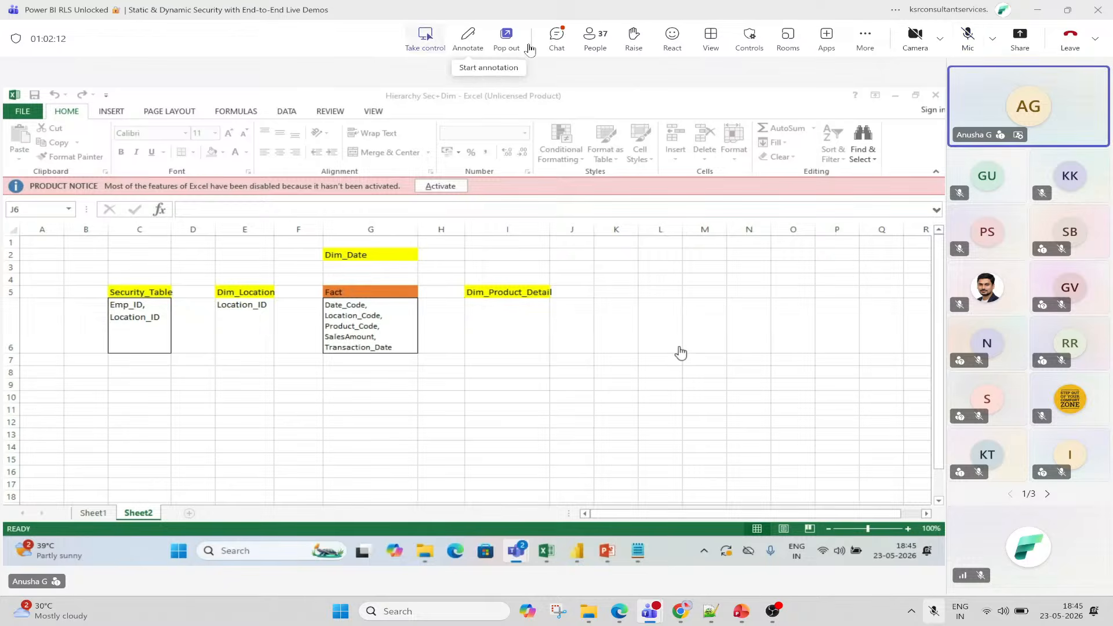
{"action": "left_click", "coordinate": [561, 45]}
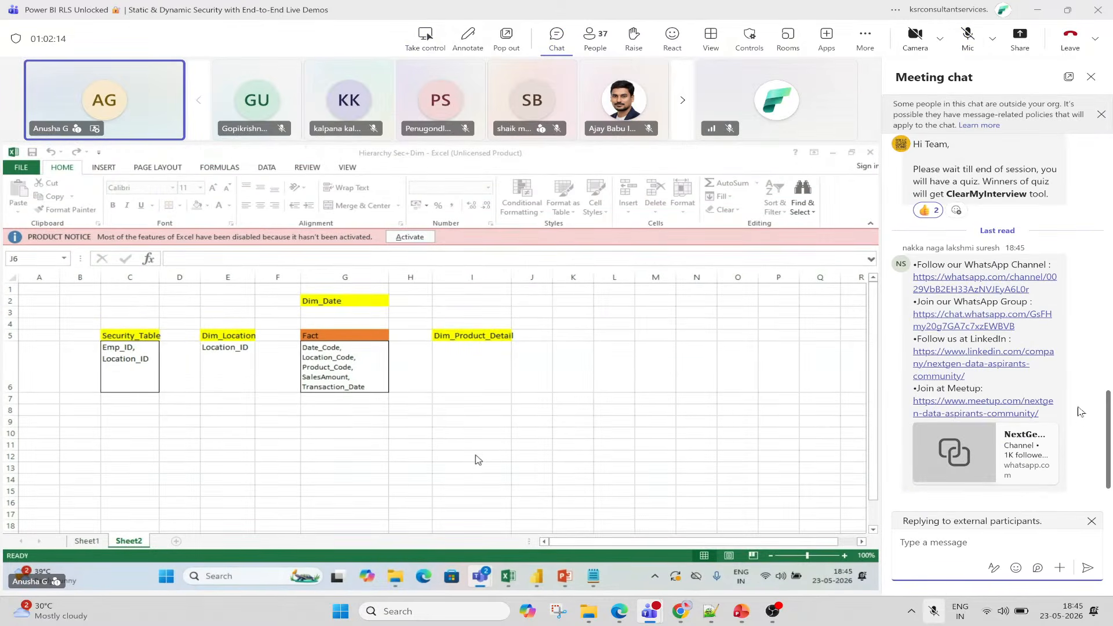
{"action": "left_click", "coordinate": [1092, 79]}
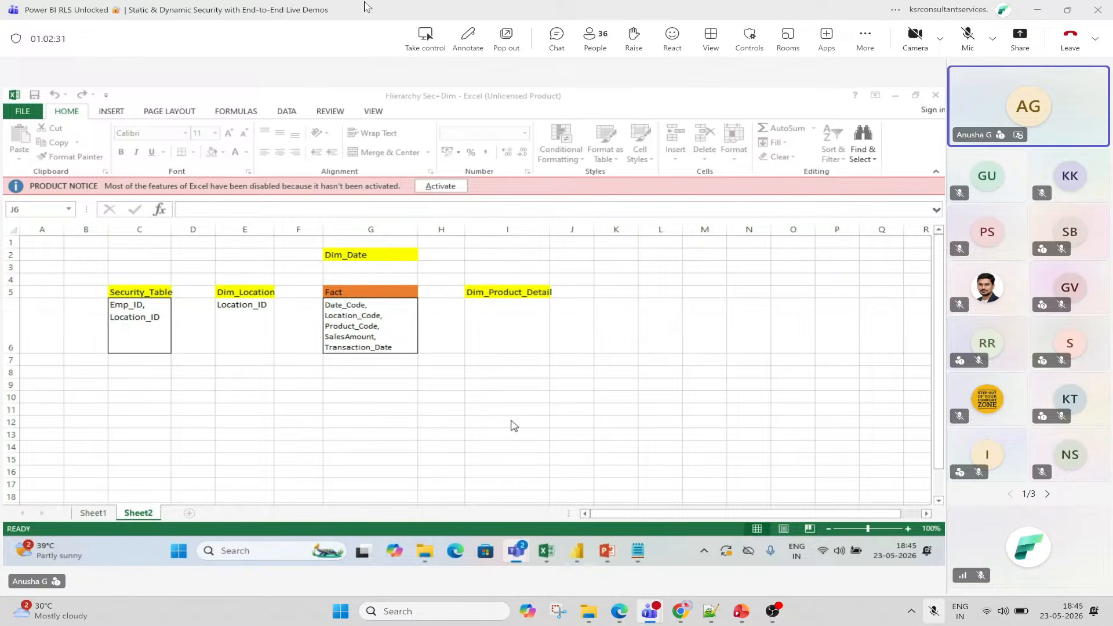
{"action": "left_click", "coordinate": [519, 529]}
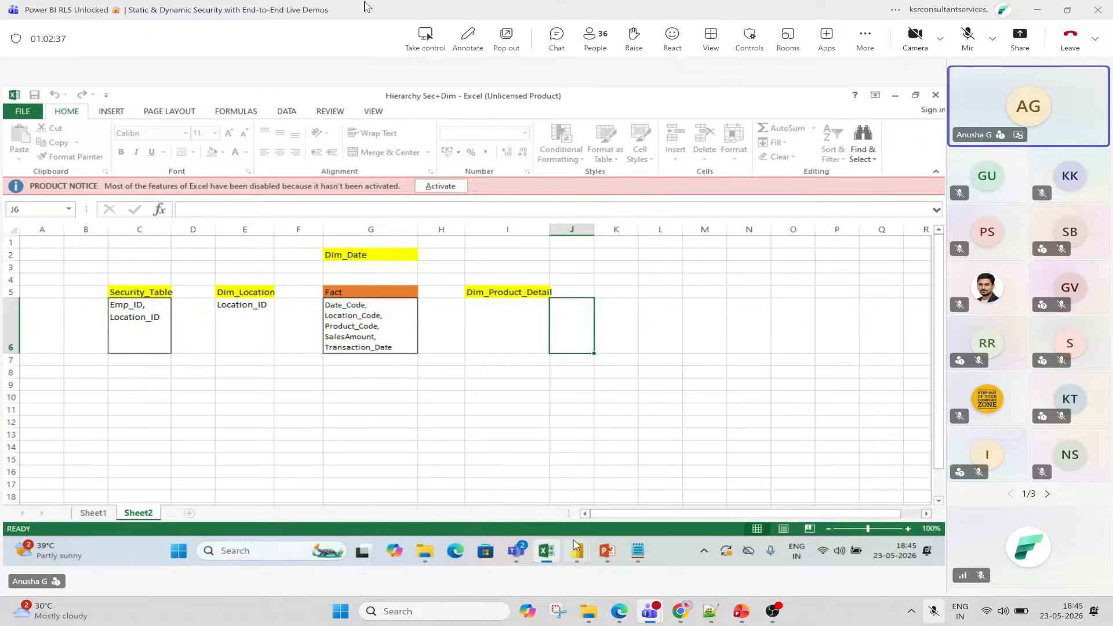
{"action": "mouse_move", "coordinate": [580, 549]}
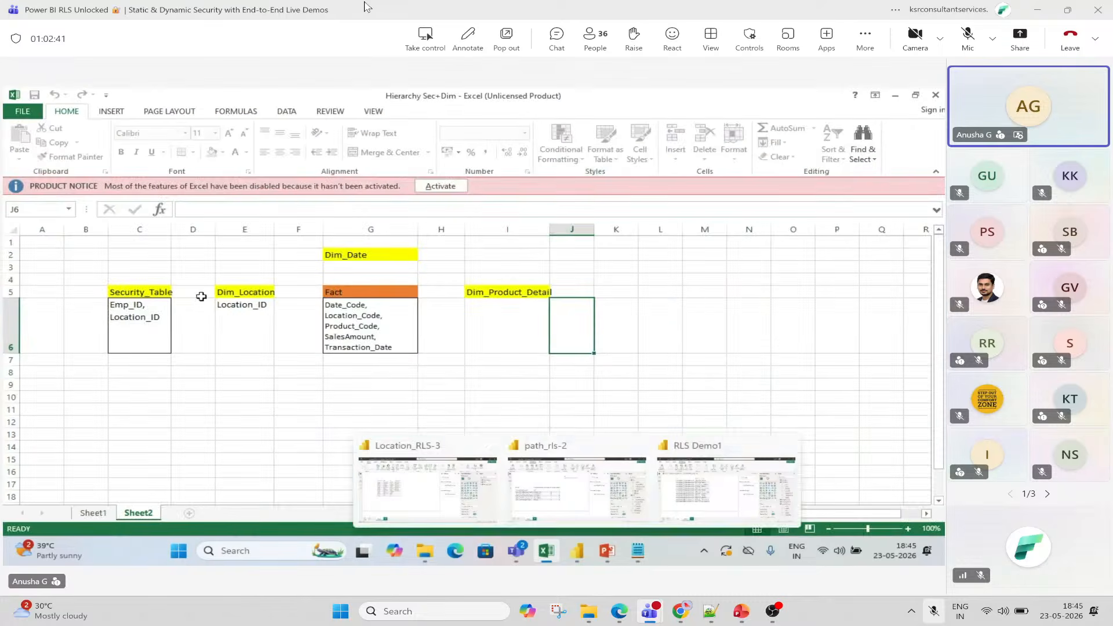
{"action": "mouse_move", "coordinate": [517, 551]}
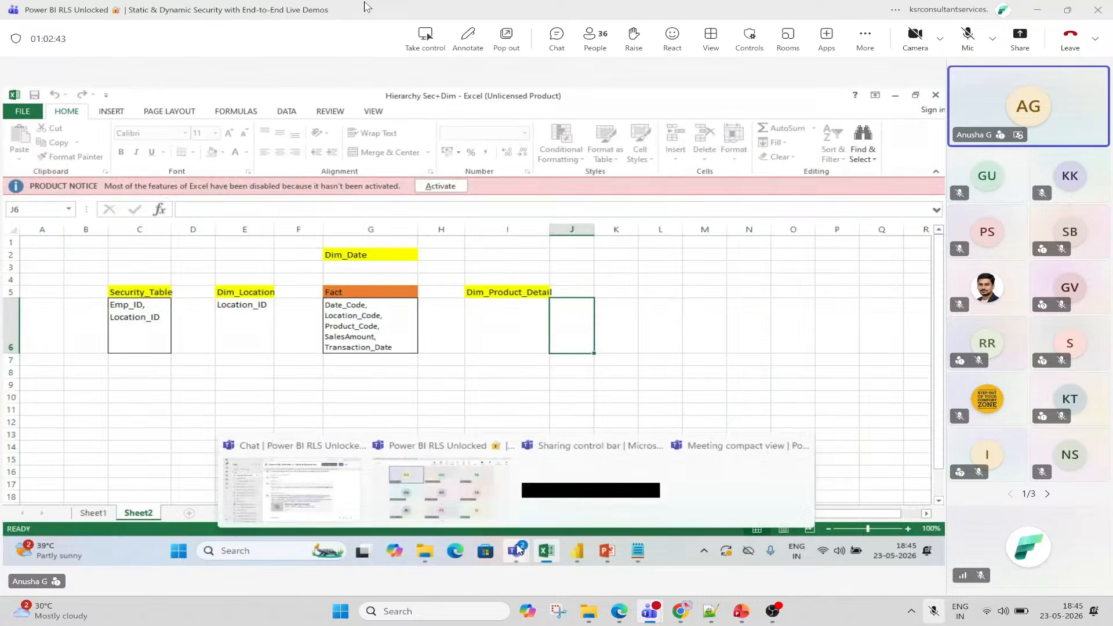
{"action": "left_click", "coordinate": [478, 493]}
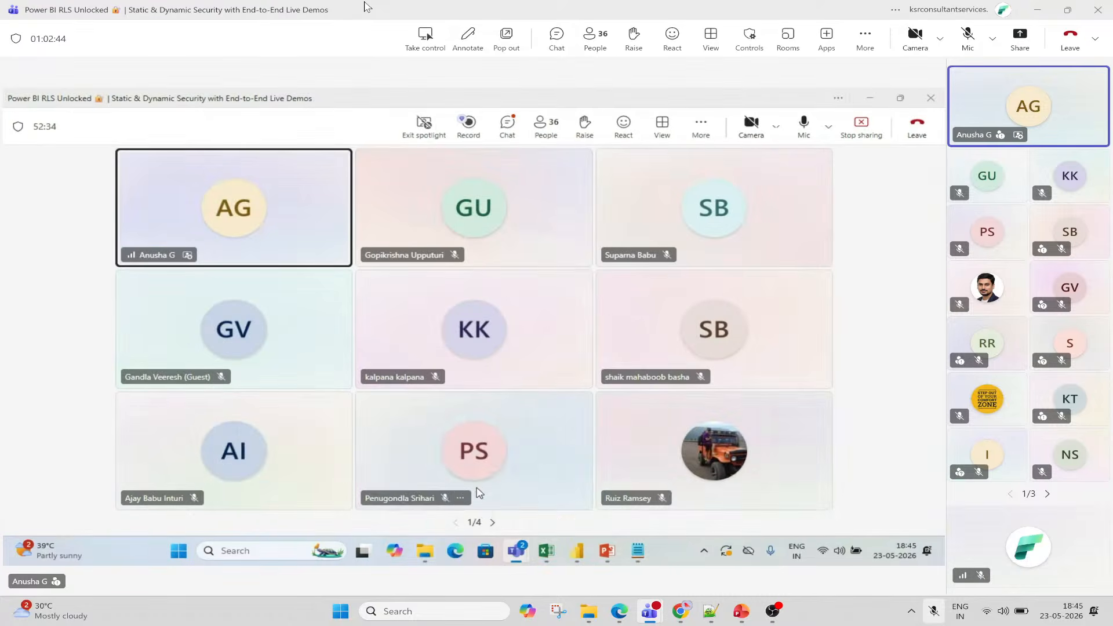
{"action": "left_click", "coordinate": [869, 98]}
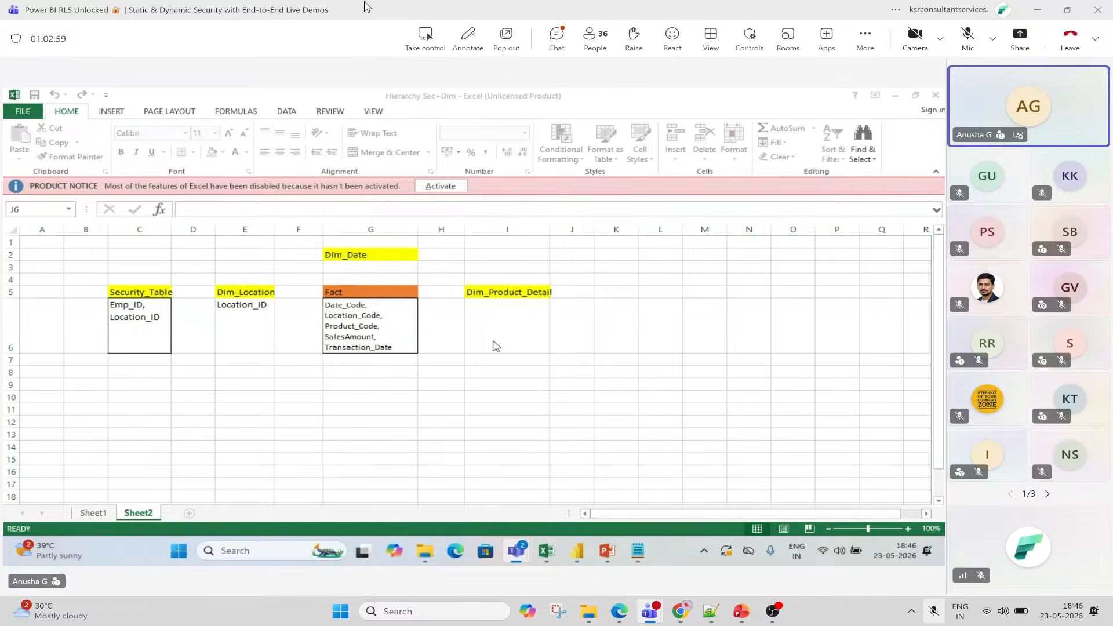
{"action": "left_click", "coordinate": [560, 44]}
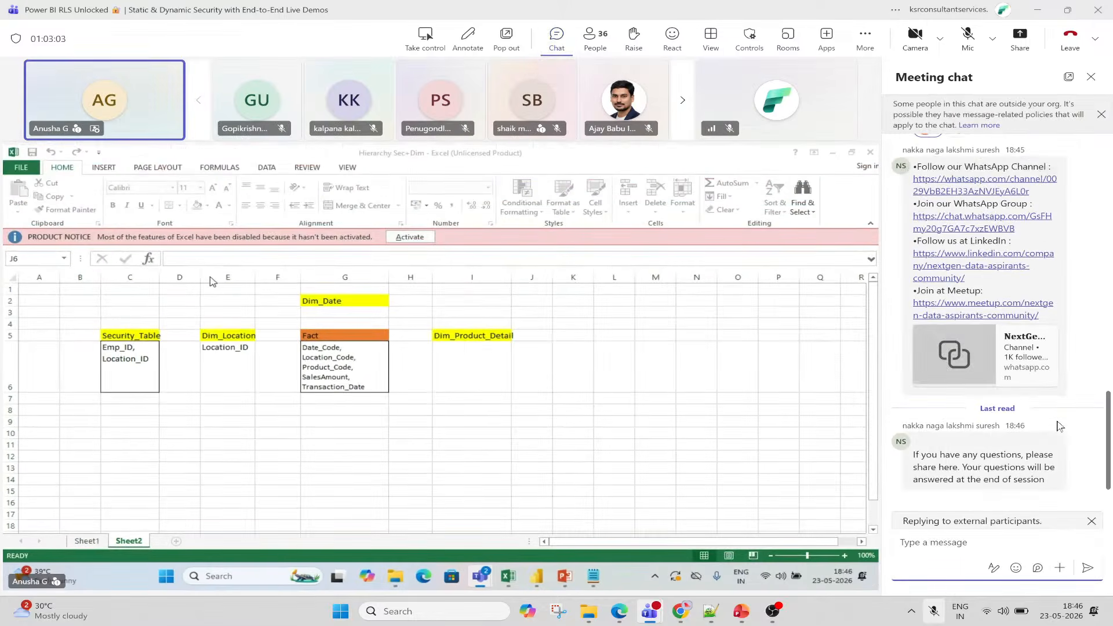
{"action": "left_click", "coordinate": [913, 421]}
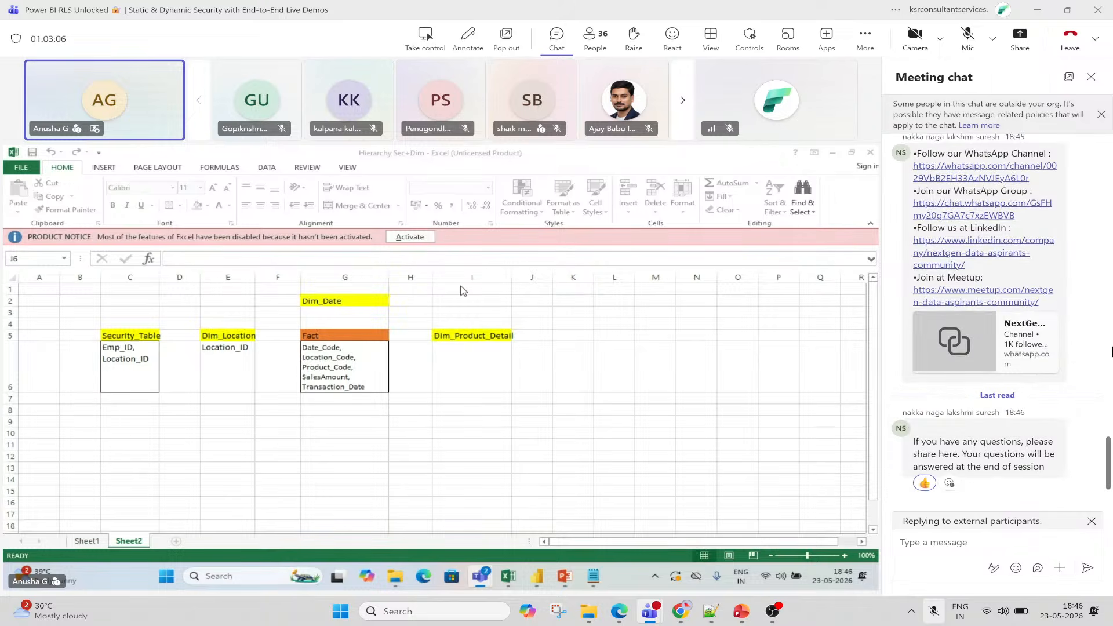
{"action": "left_click", "coordinate": [1091, 77]}
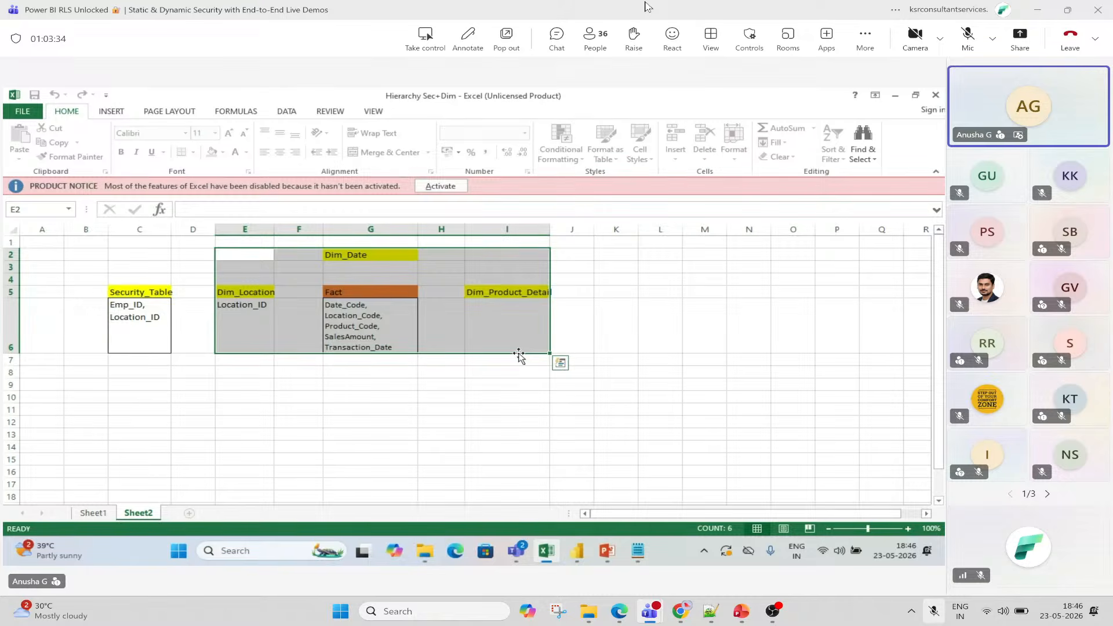
{"action": "left_click", "coordinate": [124, 293]}
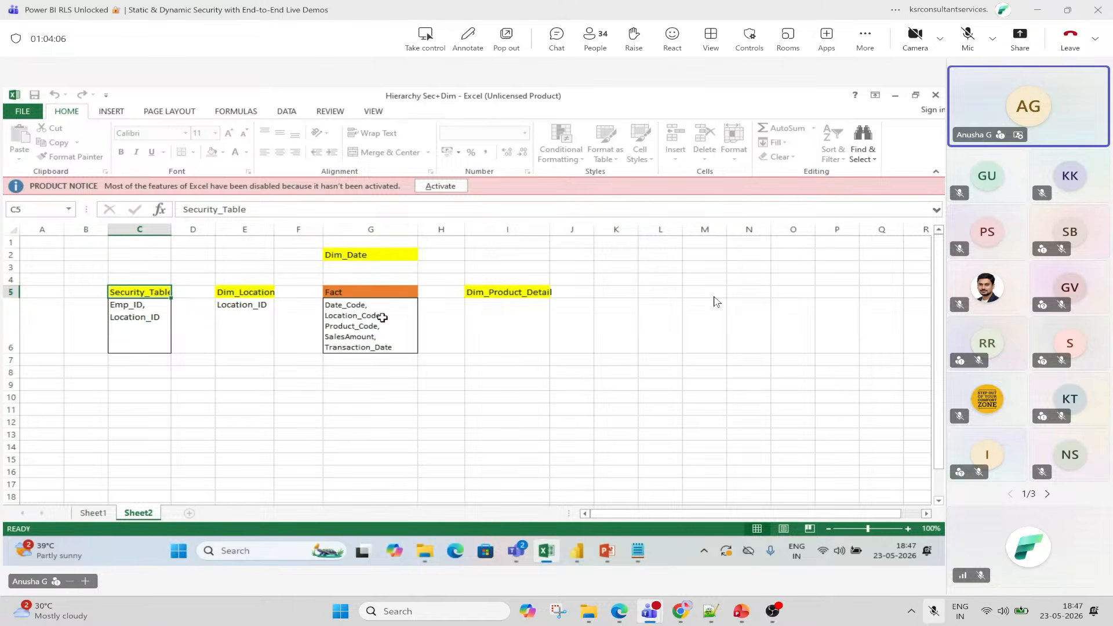
{"action": "left_click", "coordinate": [155, 305]}
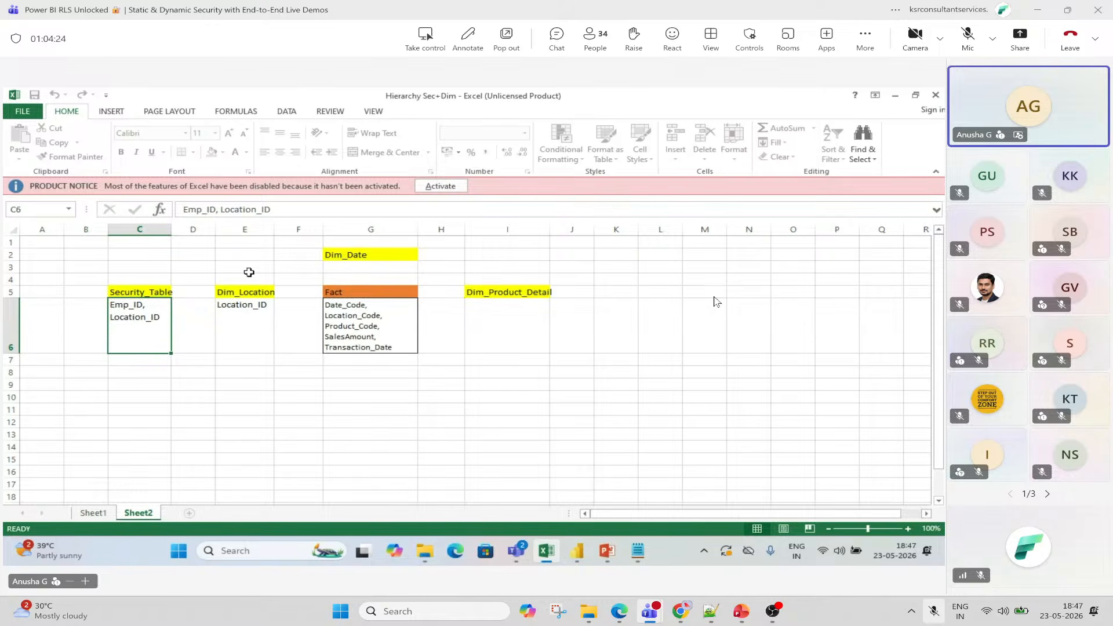
{"action": "left_click_drag", "start_coordinate": [241, 253], "coordinate": [497, 343]}
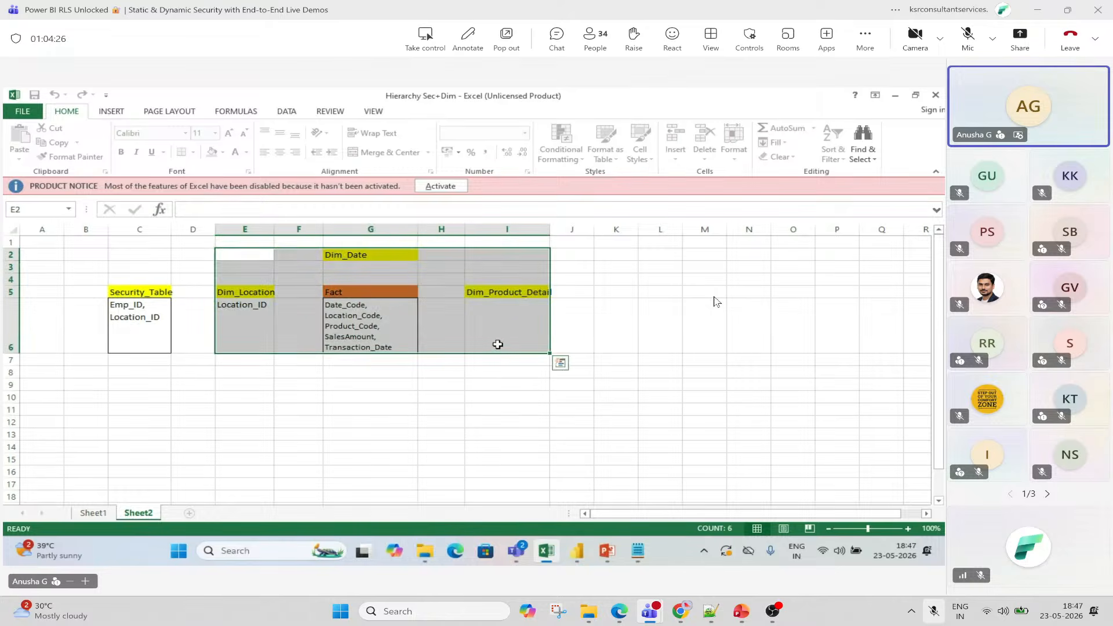
{"action": "left_click", "coordinate": [153, 342]}
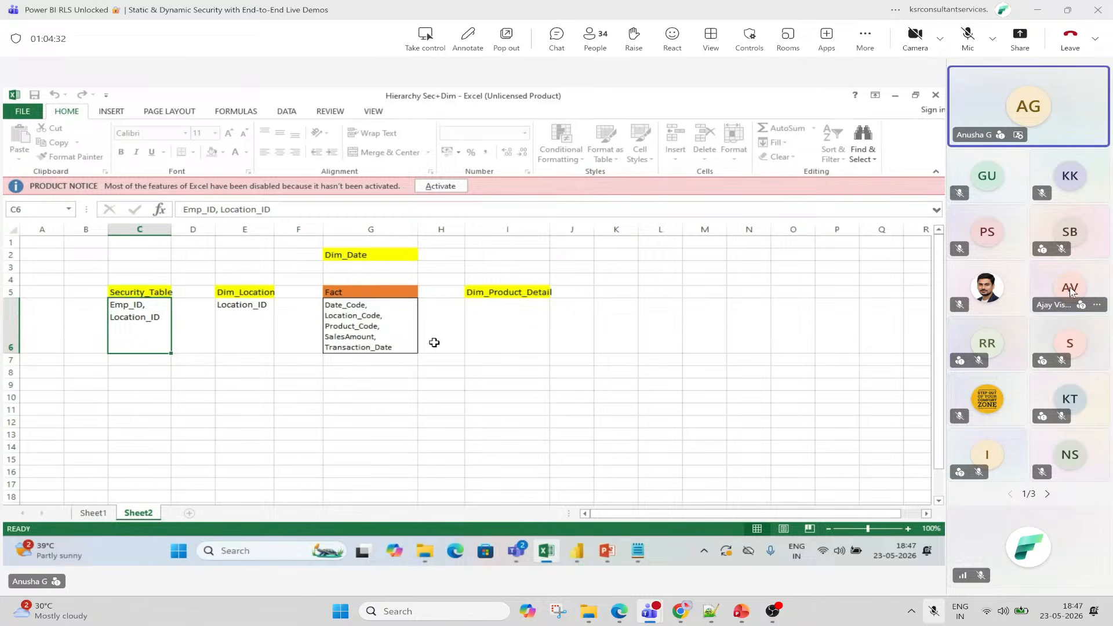
{"action": "mouse_move", "coordinate": [1071, 288]}
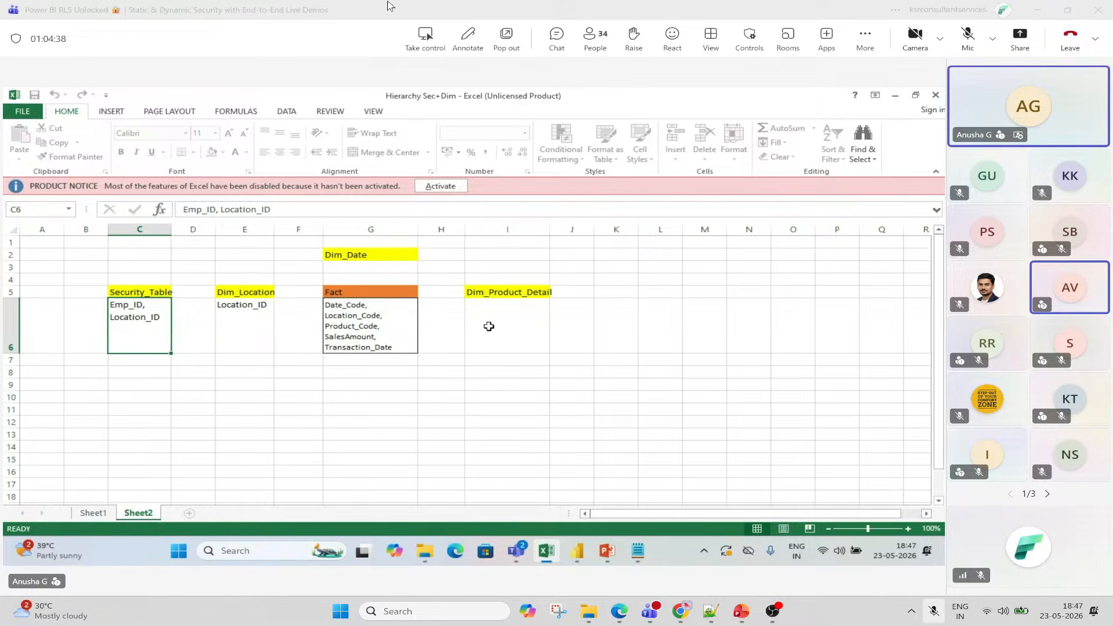
{"action": "mouse_move", "coordinate": [577, 550]}
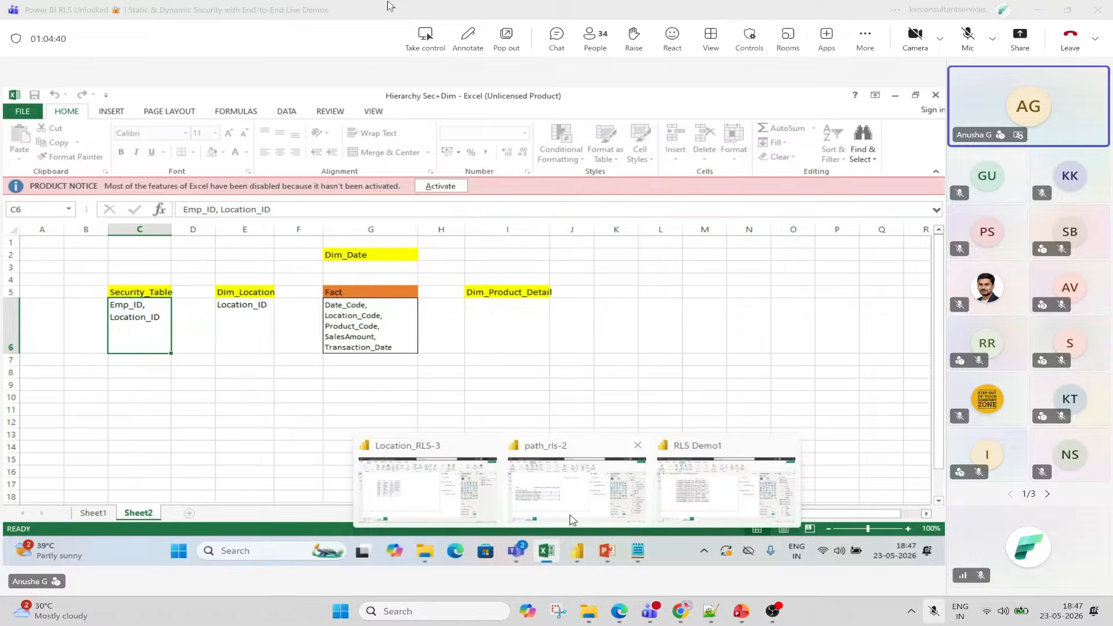
{"action": "left_click", "coordinate": [572, 384]}
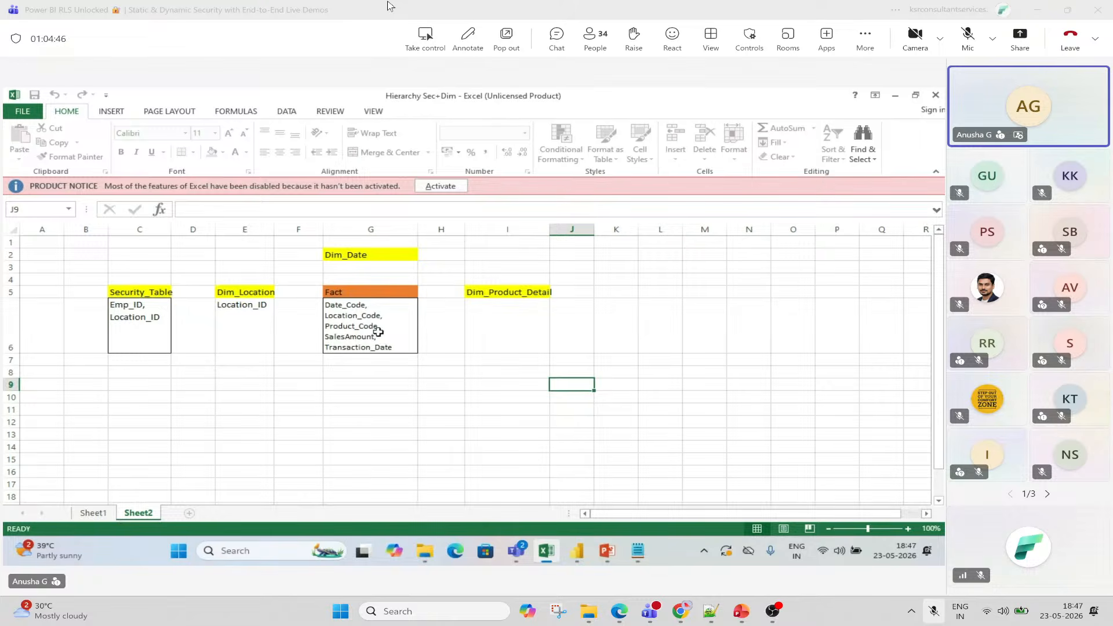
Switch to the path_rls-2 report and show its Model view with the Fact and Dim tables.
{"action": "left_click", "coordinate": [577, 550]}
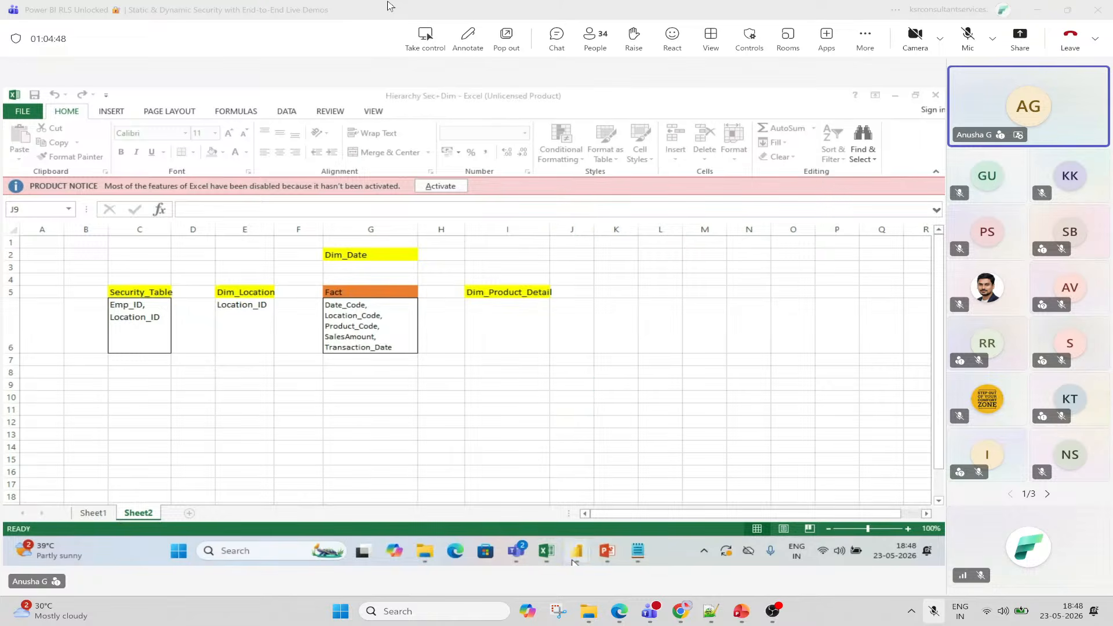
{"action": "mouse_move", "coordinate": [712, 473]}
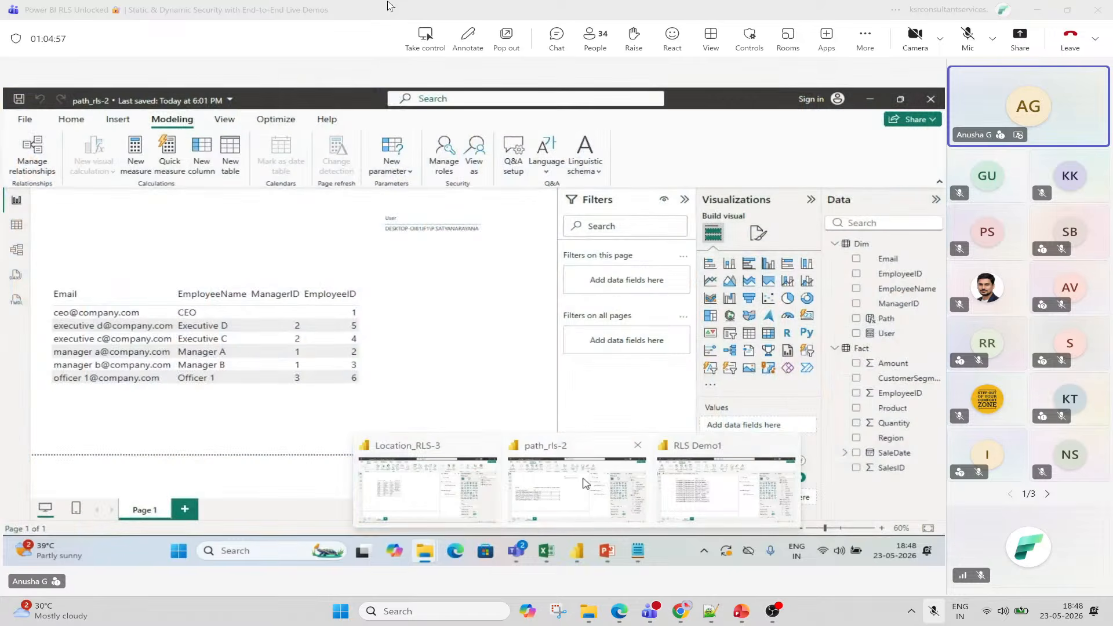
{"action": "left_click", "coordinate": [586, 483]}
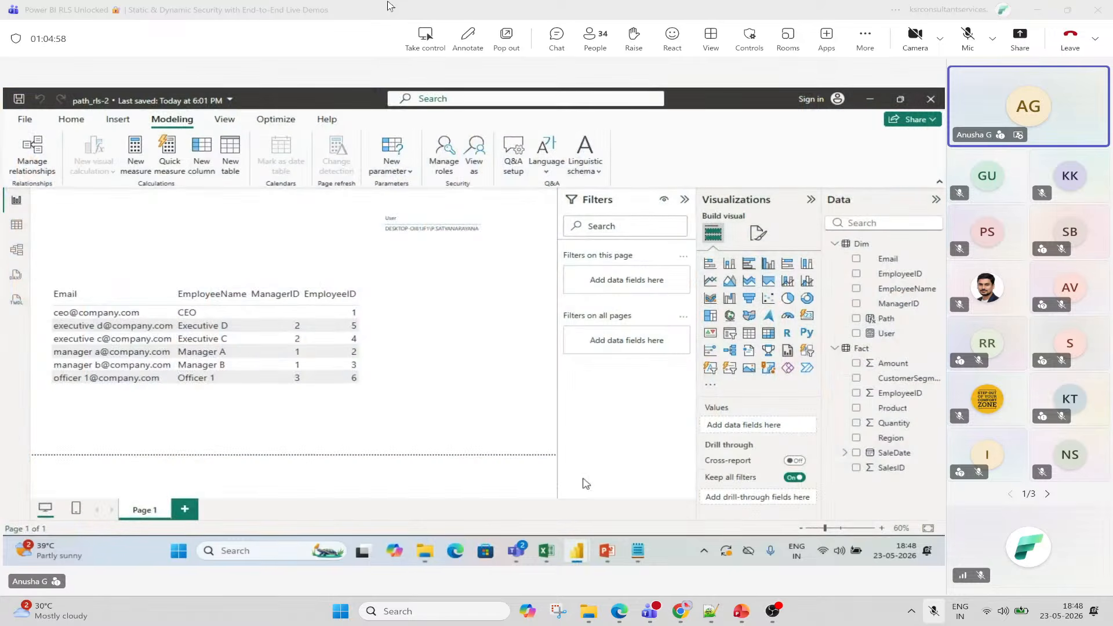
{"action": "left_click", "coordinate": [26, 253]}
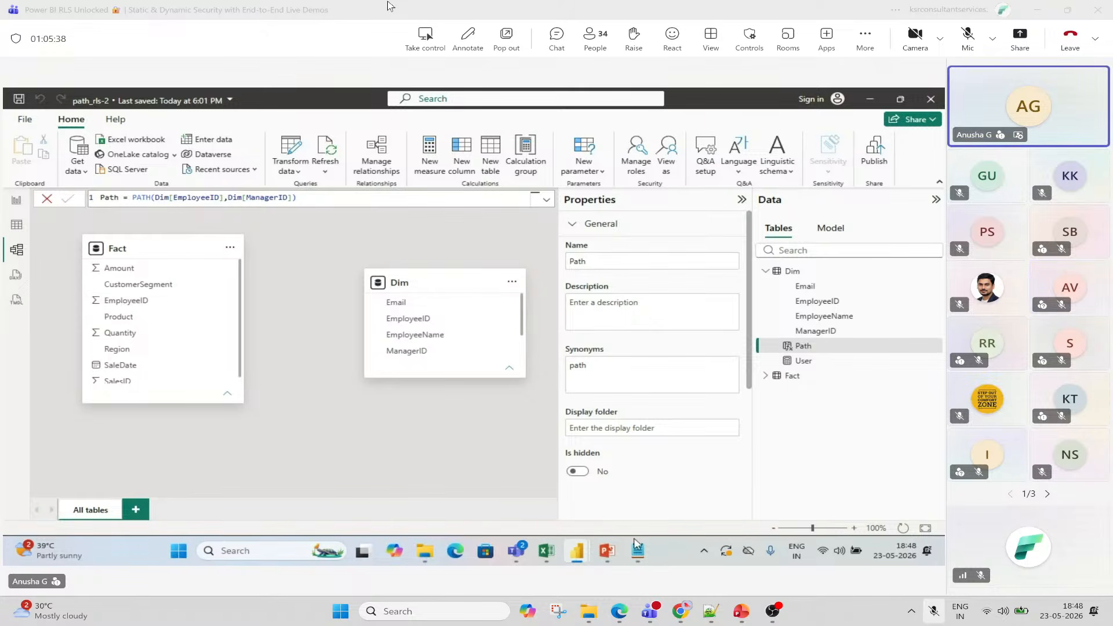
{"action": "mouse_move", "coordinate": [580, 551]}
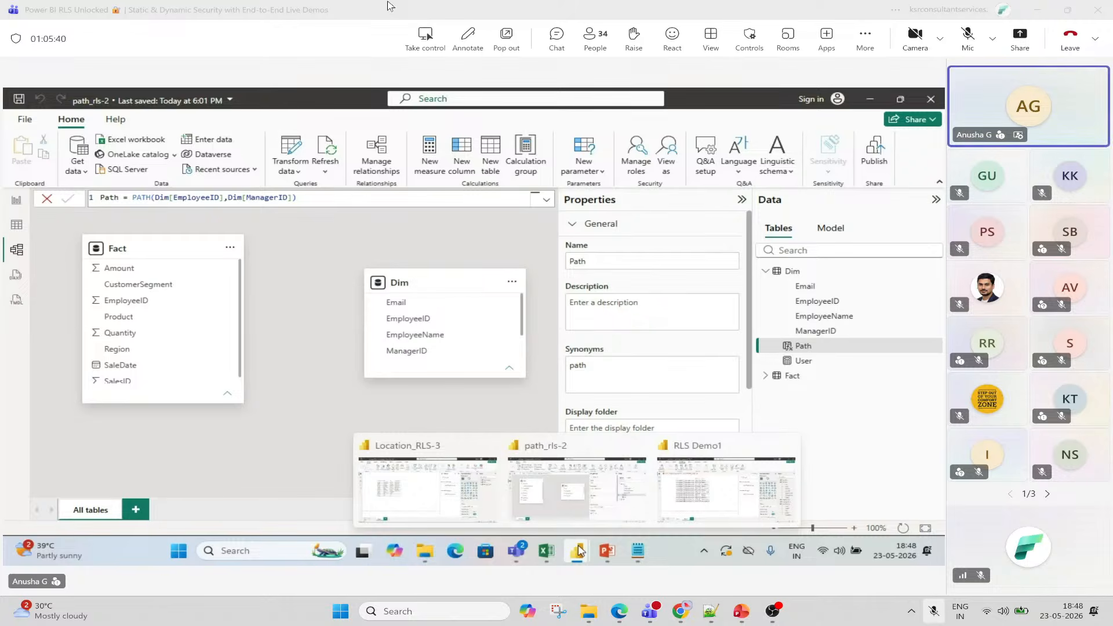
Bring back the Hierarchy Sec+Dim workbook, select the E1:I6 table sketches, and point at the Dim_Location list in E6.
{"action": "left_click", "coordinate": [546, 551]}
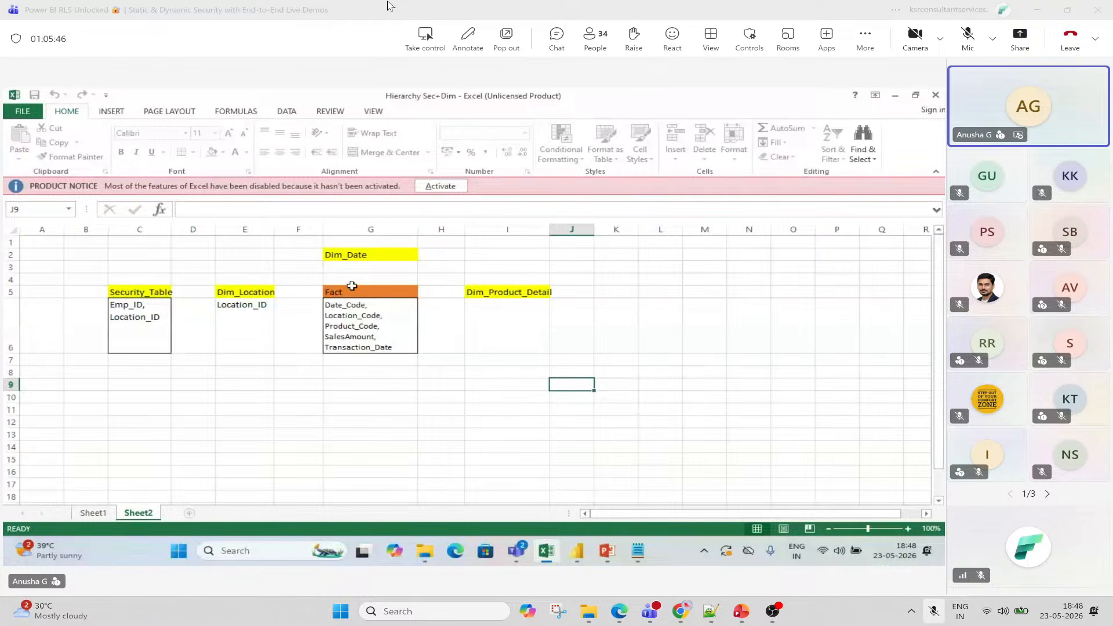
{"action": "left_click_drag", "start_coordinate": [244, 242], "coordinate": [524, 344]}
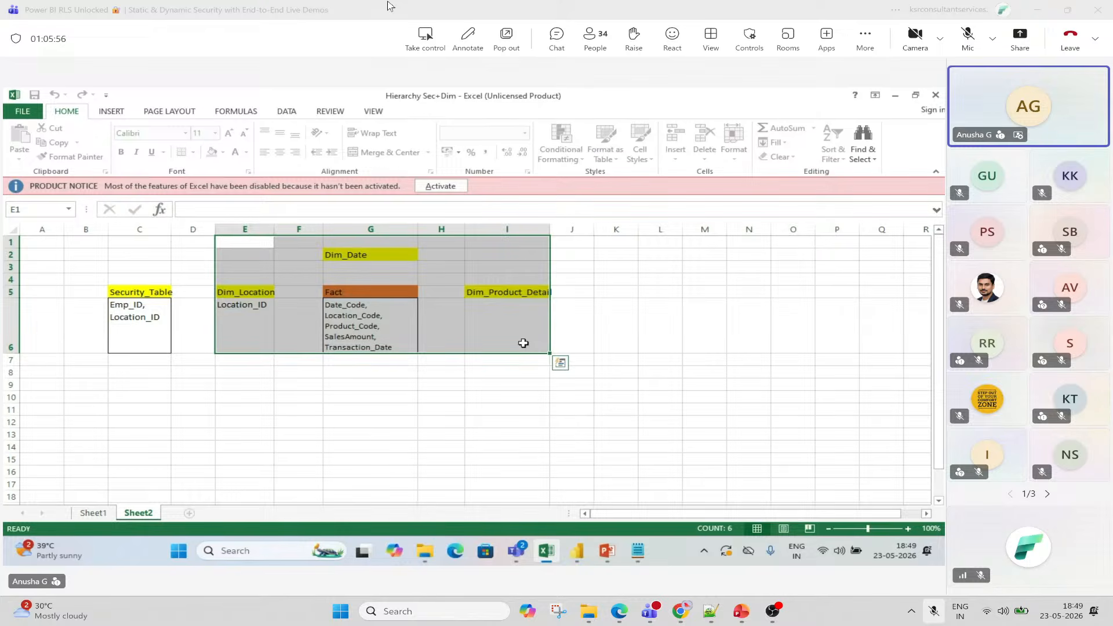
{"action": "left_click", "coordinate": [256, 322]}
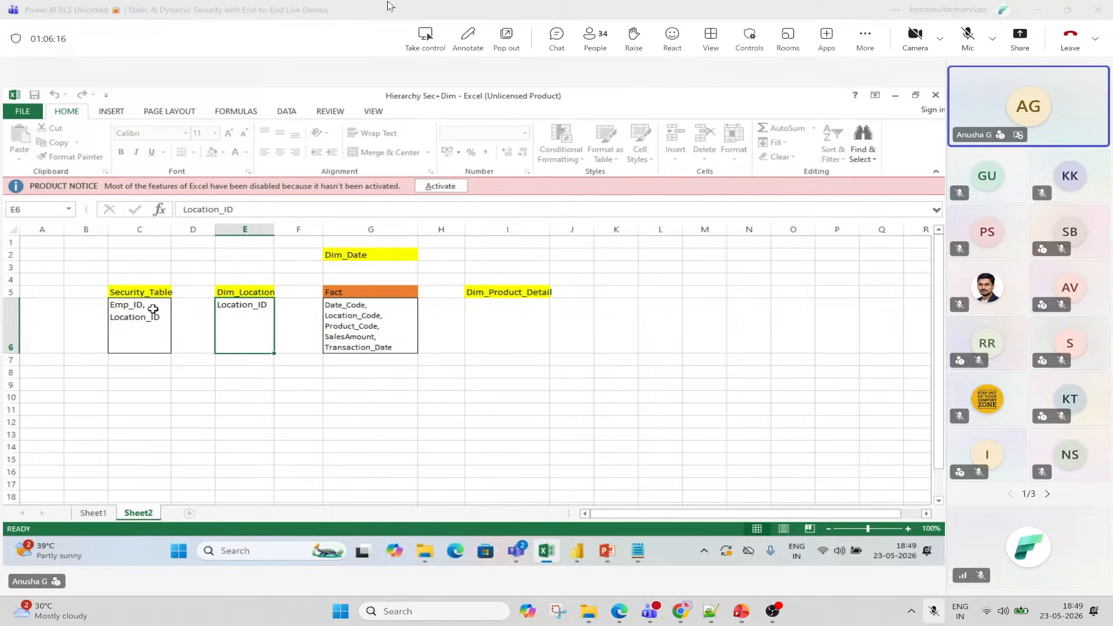
Show the Location_RLS-3 model diagram full-width with the Security_Table–Dim_Location relationship selected.
{"action": "mouse_move", "coordinate": [578, 549]}
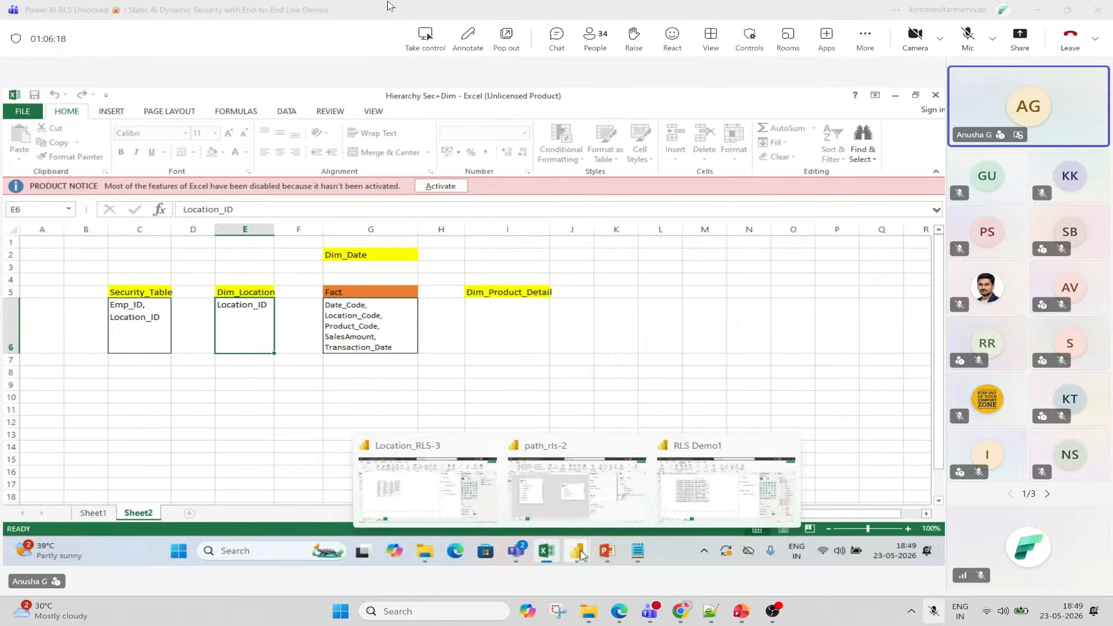
{"action": "left_click", "coordinate": [422, 492]}
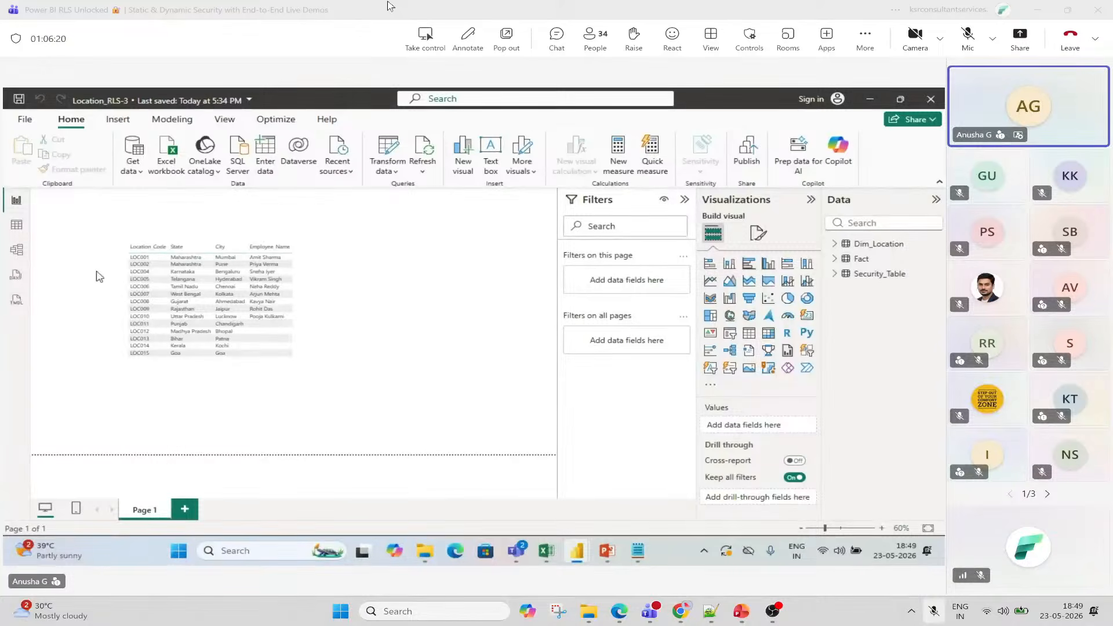
{"action": "left_click", "coordinate": [17, 225]}
{"action": "left_click", "coordinate": [17, 249]}
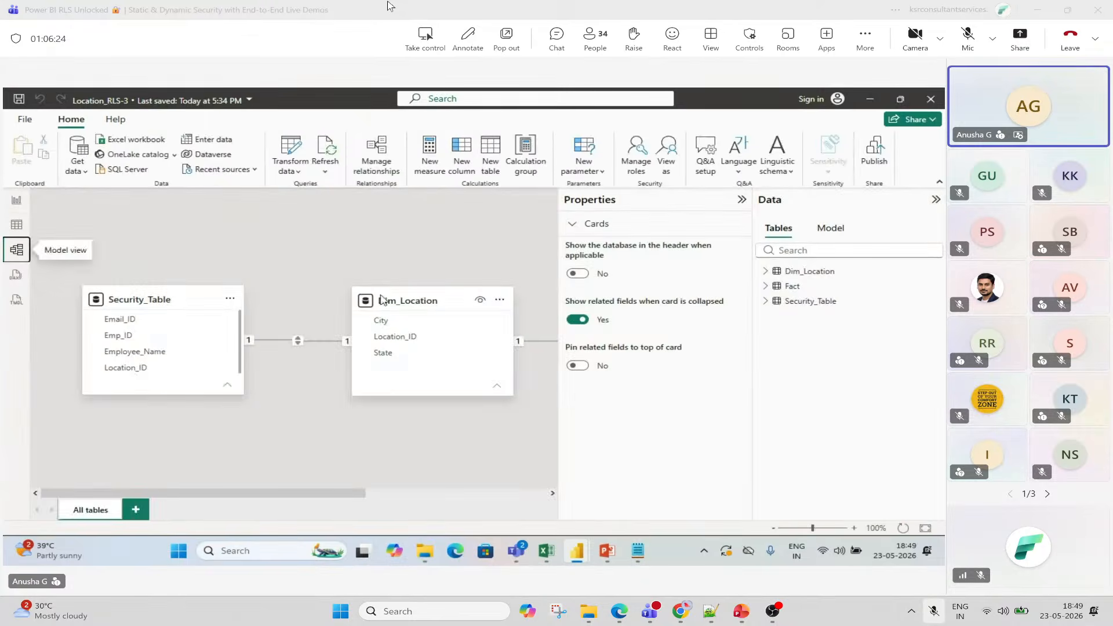
{"action": "left_click", "coordinate": [742, 200]}
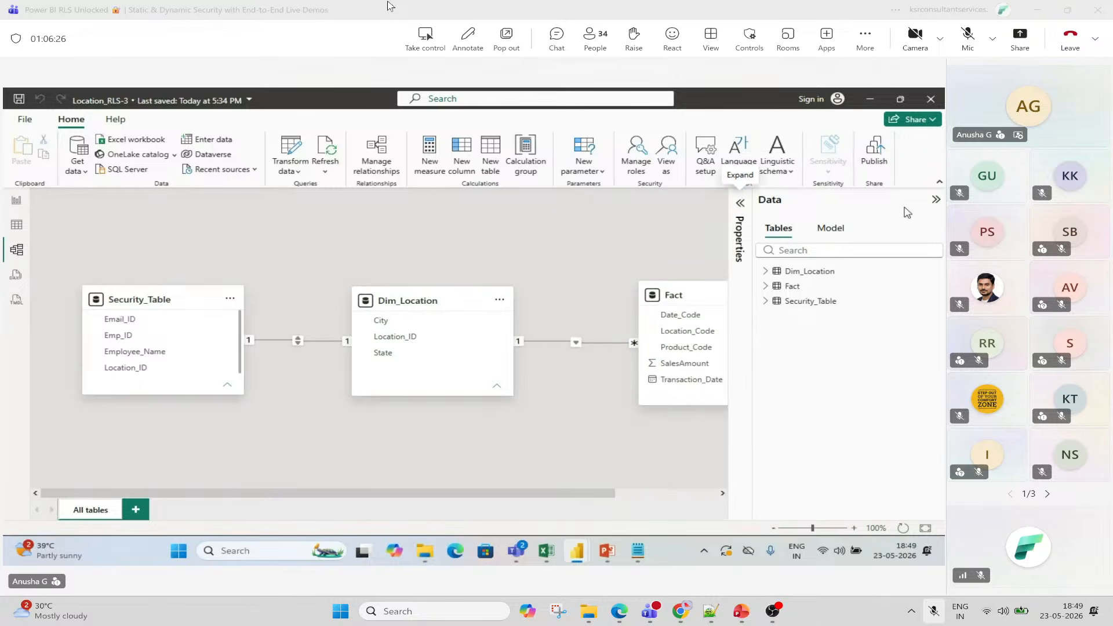
{"action": "left_click", "coordinate": [936, 200]}
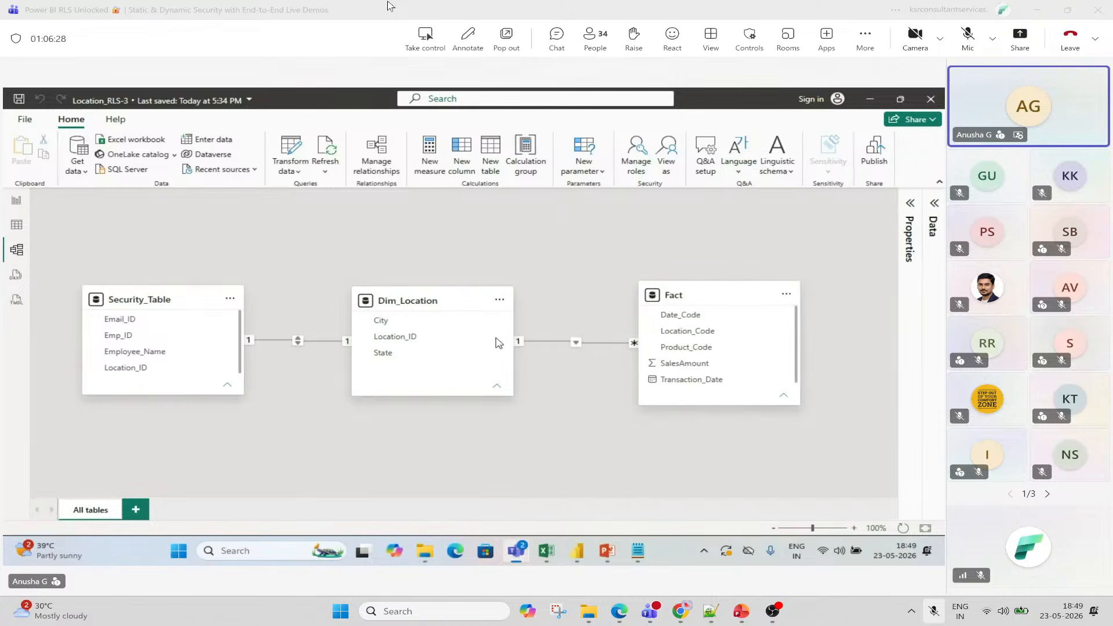
{"action": "left_click", "coordinate": [312, 343]}
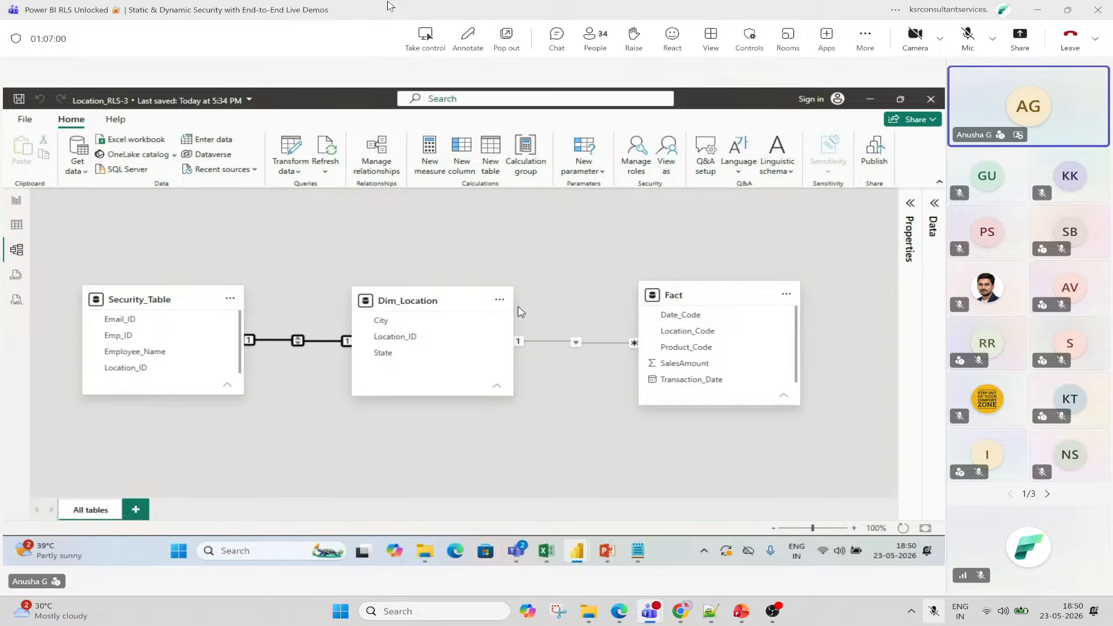
{"action": "left_click", "coordinate": [636, 162]}
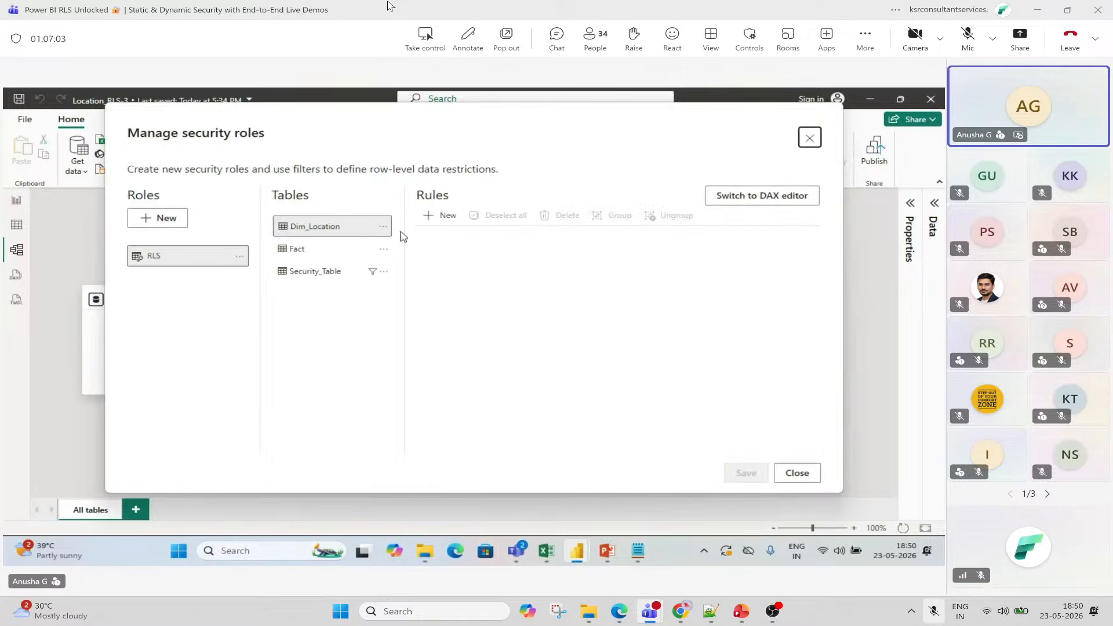
{"action": "left_click", "coordinate": [198, 258]}
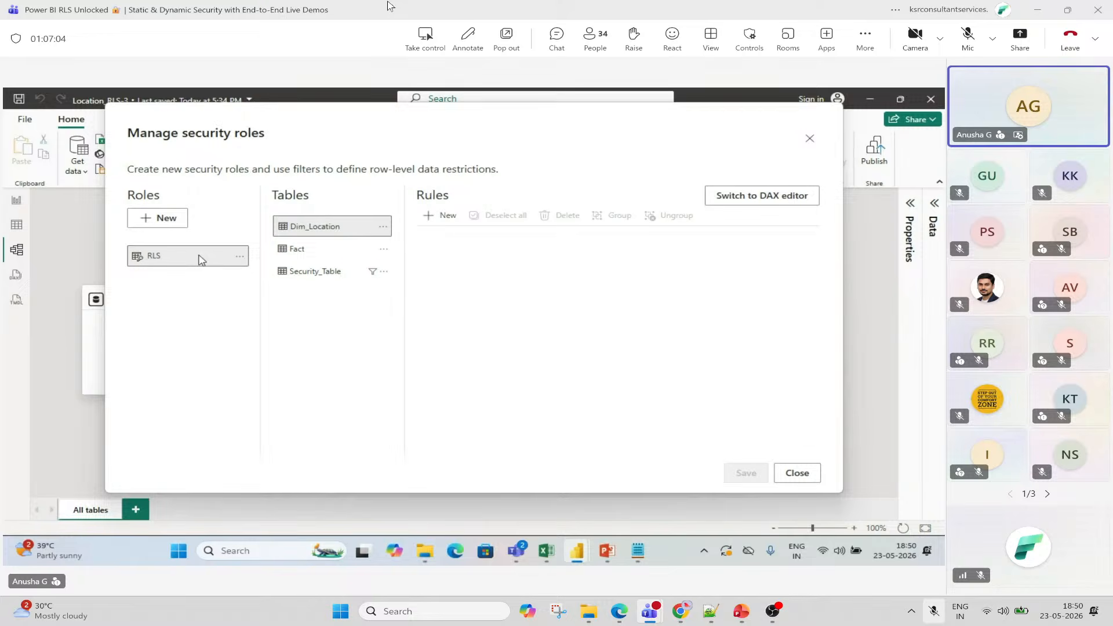
{"action": "left_click", "coordinate": [310, 272]}
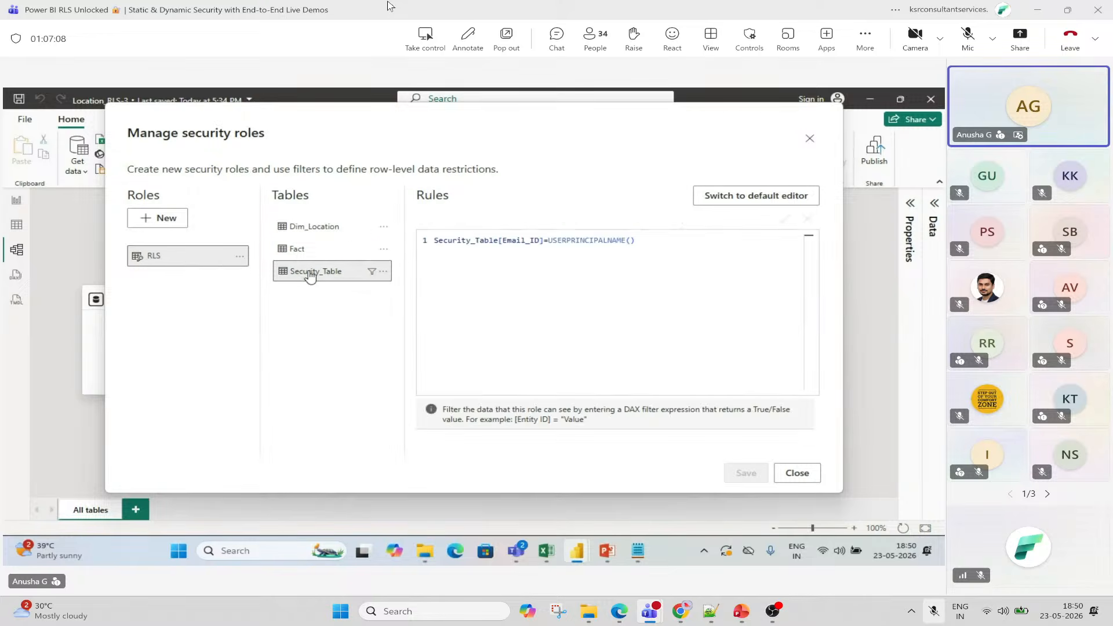
{"action": "left_click", "coordinate": [585, 266]}
{"action": "double_click", "coordinate": [461, 240]}
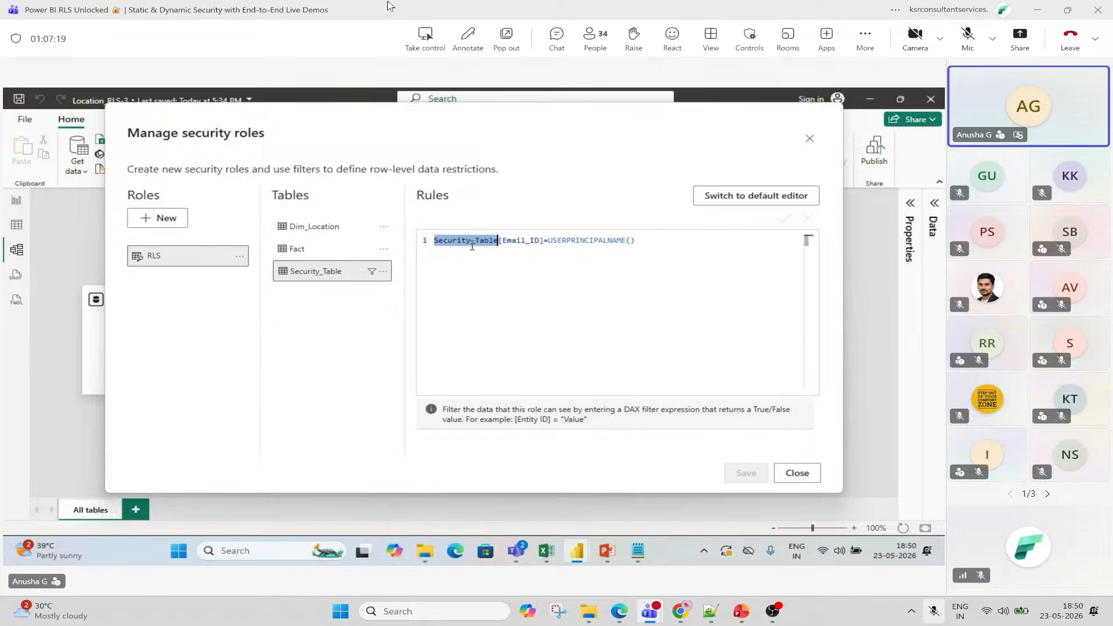
{"action": "left_click", "coordinate": [810, 139]}
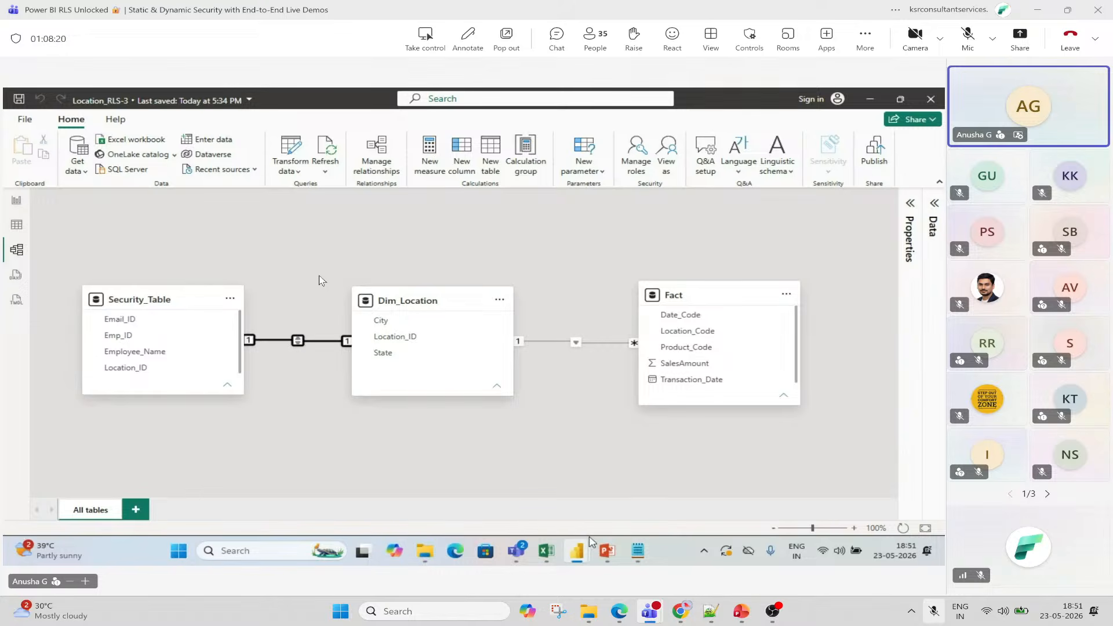
Bring the Excel workbook back on screen and leave the meeting microphone muted.
{"action": "left_click", "coordinate": [557, 554]}
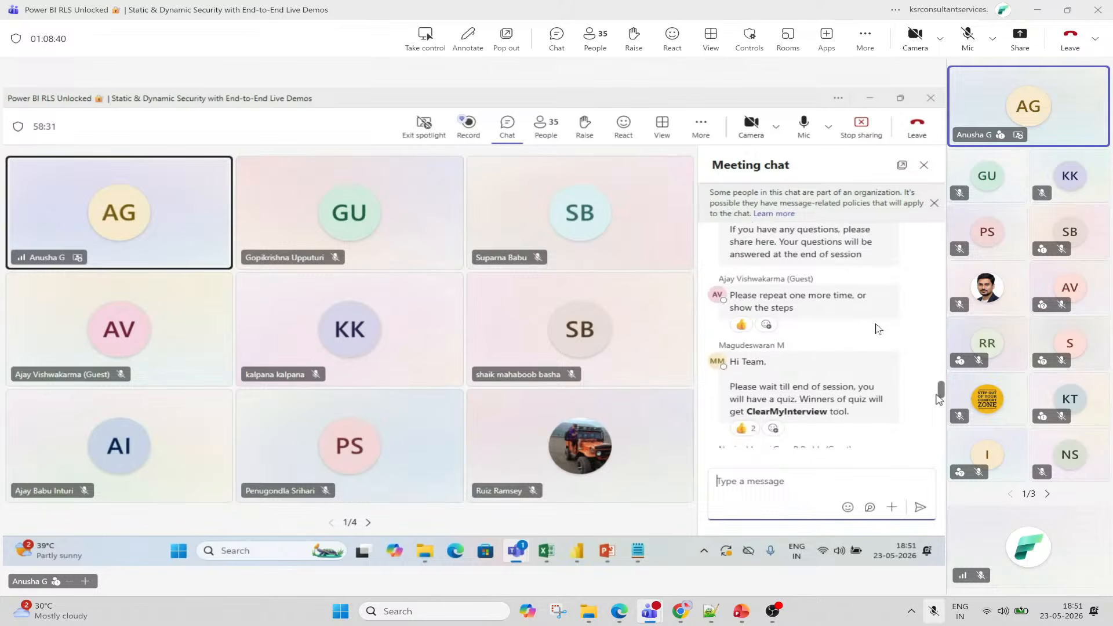
{"action": "left_click", "coordinate": [966, 37]}
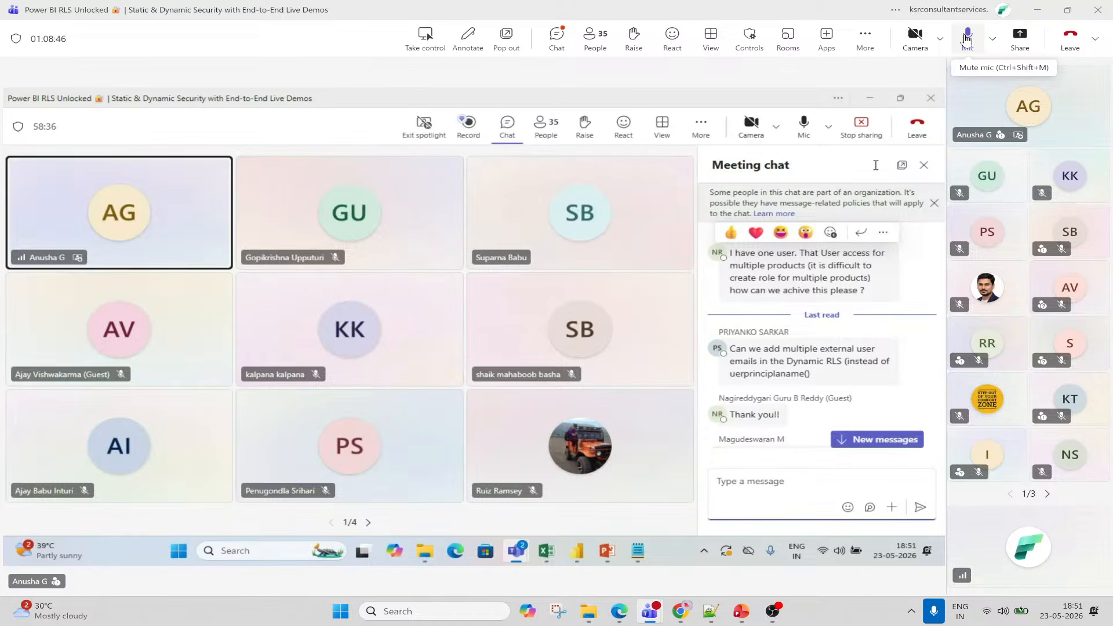
{"action": "left_click", "coordinate": [966, 40]}
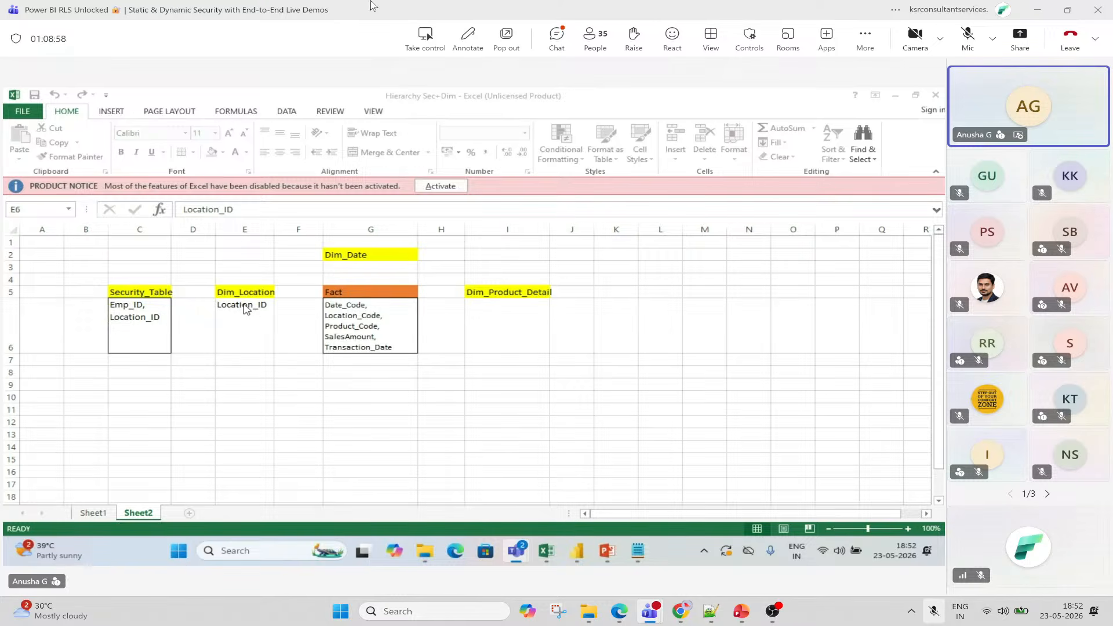
Open and close the meeting chat, then reopen it beside the shared Excel sketch.
{"action": "left_click", "coordinate": [557, 42]}
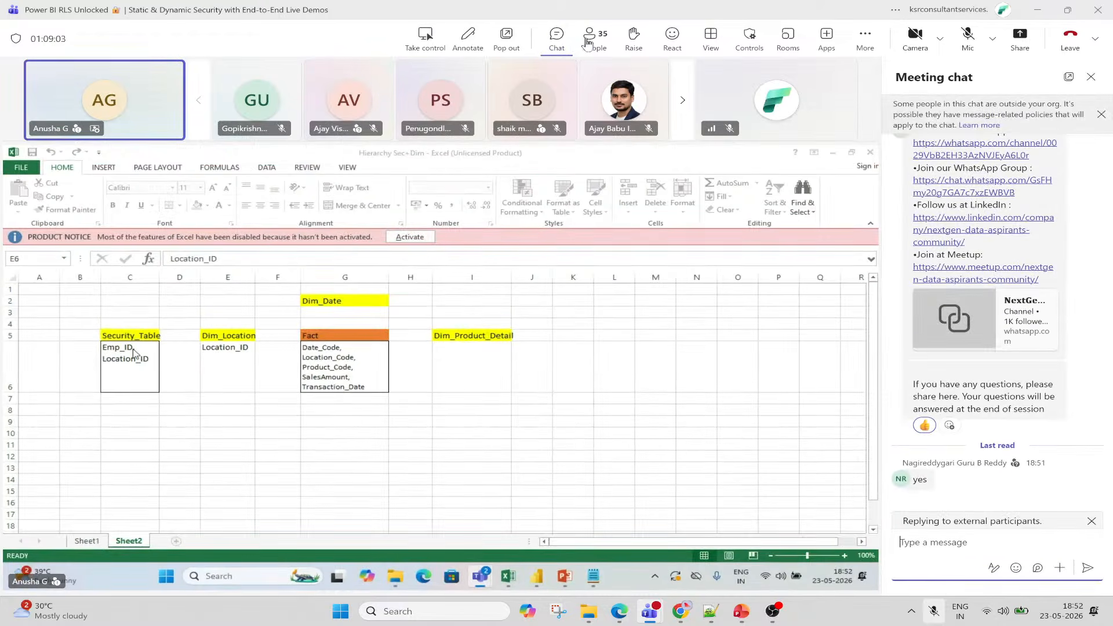
{"action": "left_click", "coordinate": [1100, 75]}
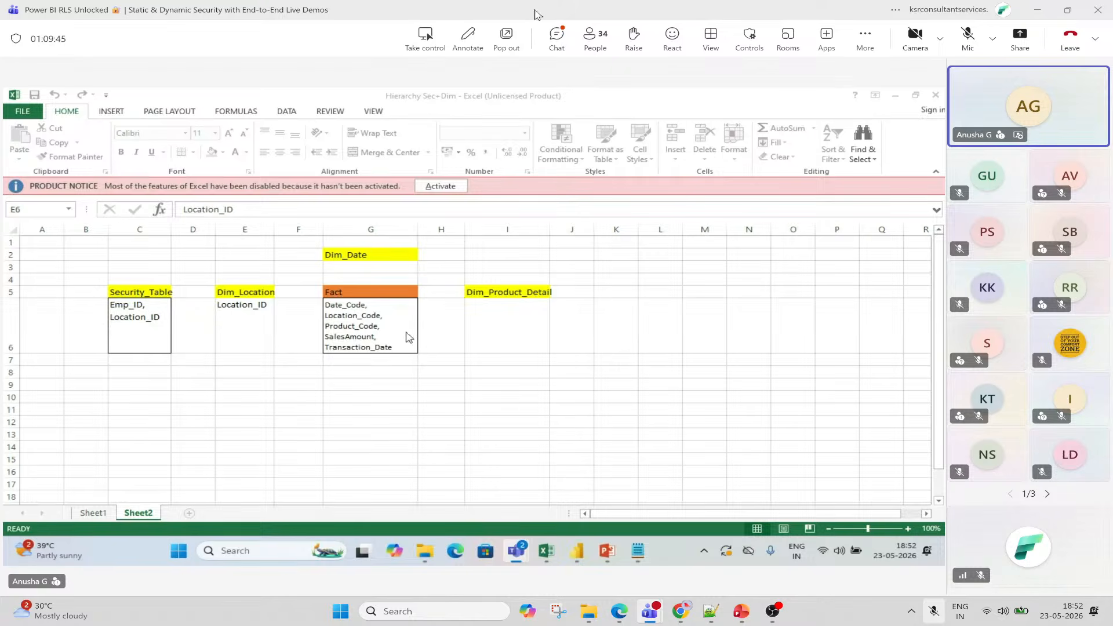
{"action": "left_click", "coordinate": [556, 36]}
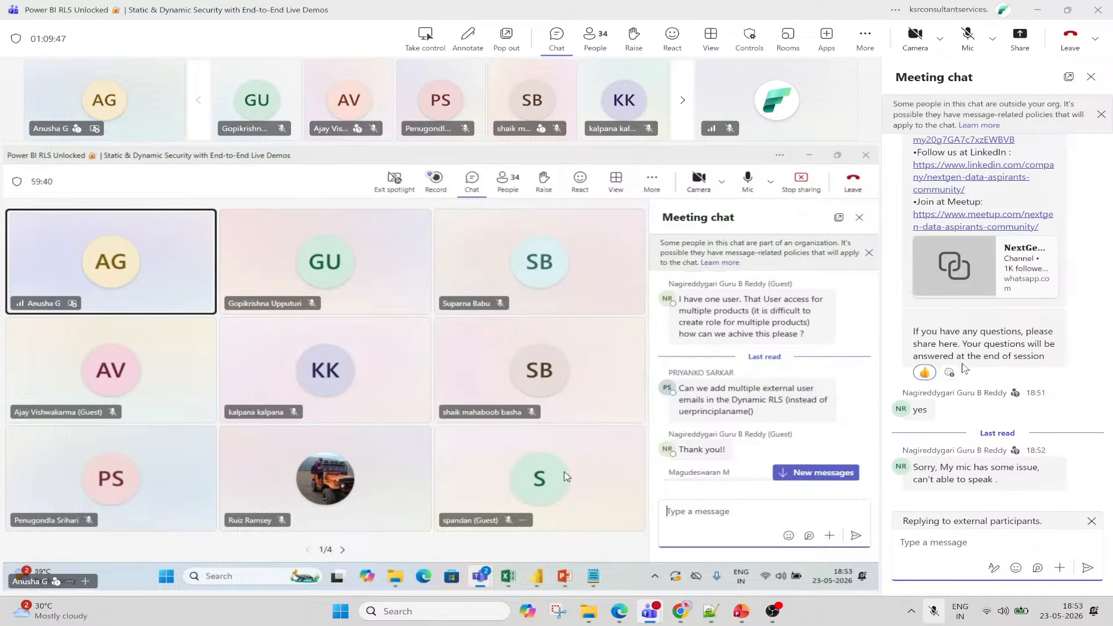
Unmute the microphone to speak briefly, then mute it again.
{"action": "left_click", "coordinate": [972, 43]}
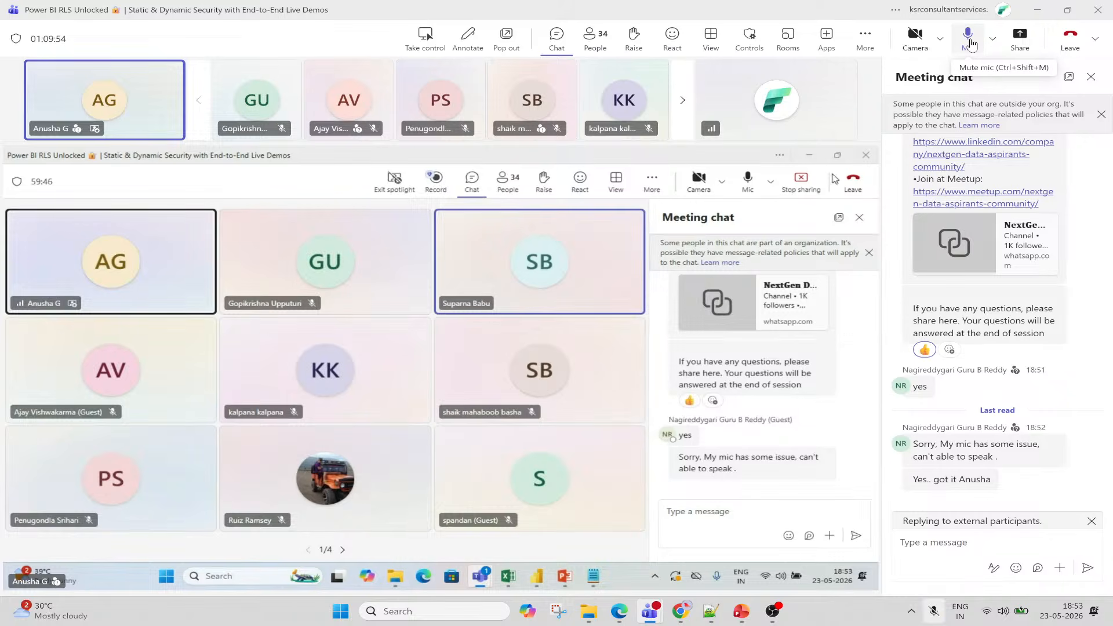
{"action": "left_click", "coordinate": [971, 42]}
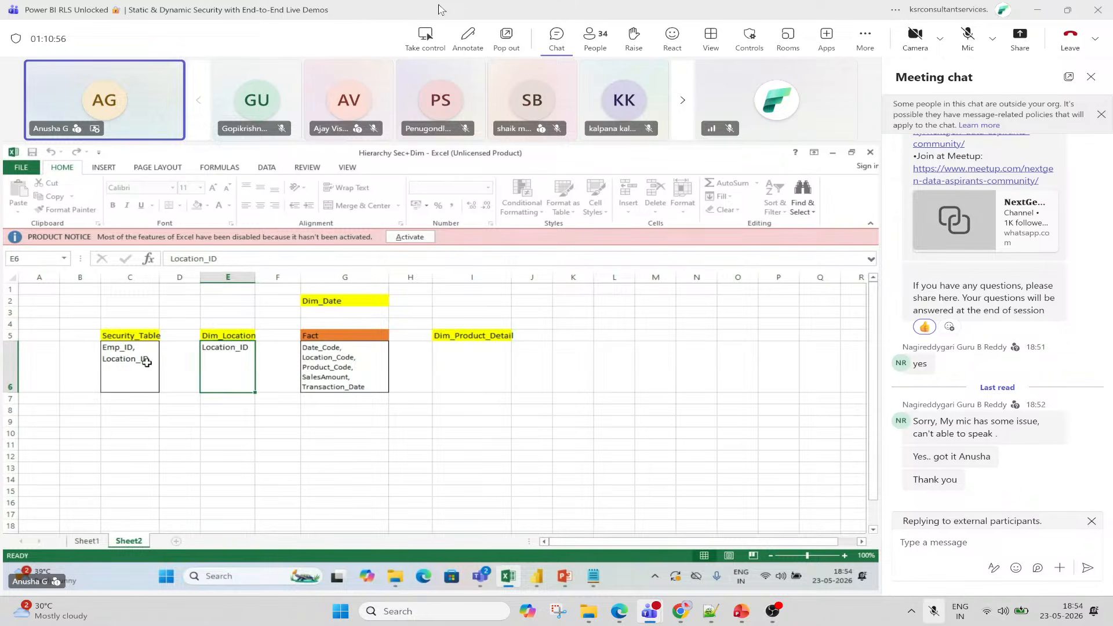
Point out the Security_Table's Emp_ID and Location_ID fields in cell C6.
{"action": "left_click", "coordinate": [146, 362]}
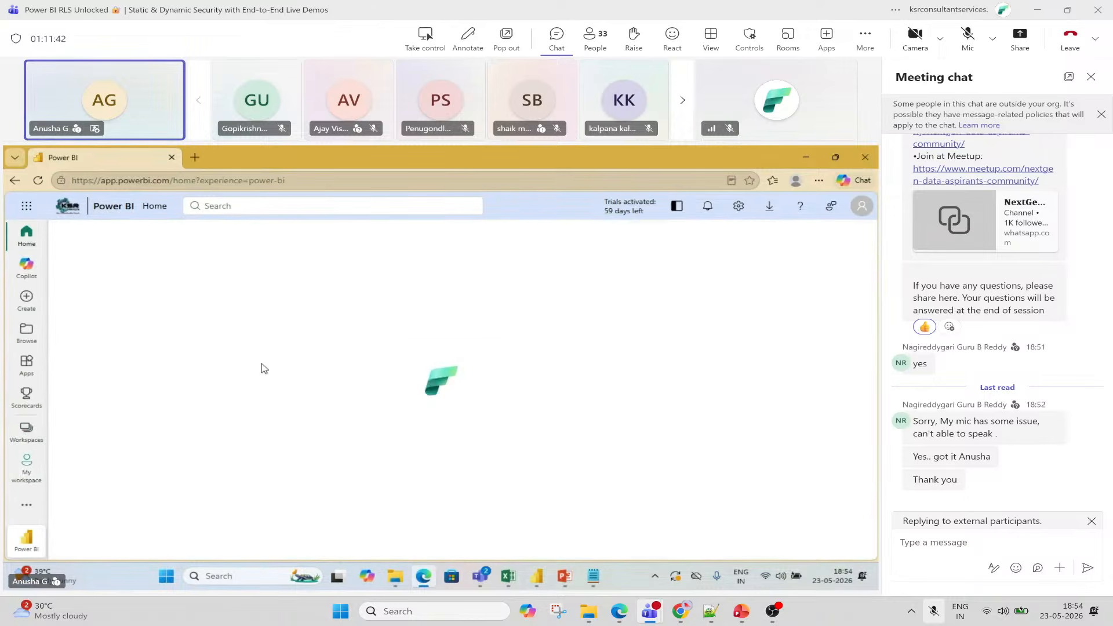
Close the meeting chat so the shared Row-Level Security page fills the view.
{"action": "left_click", "coordinate": [1091, 78]}
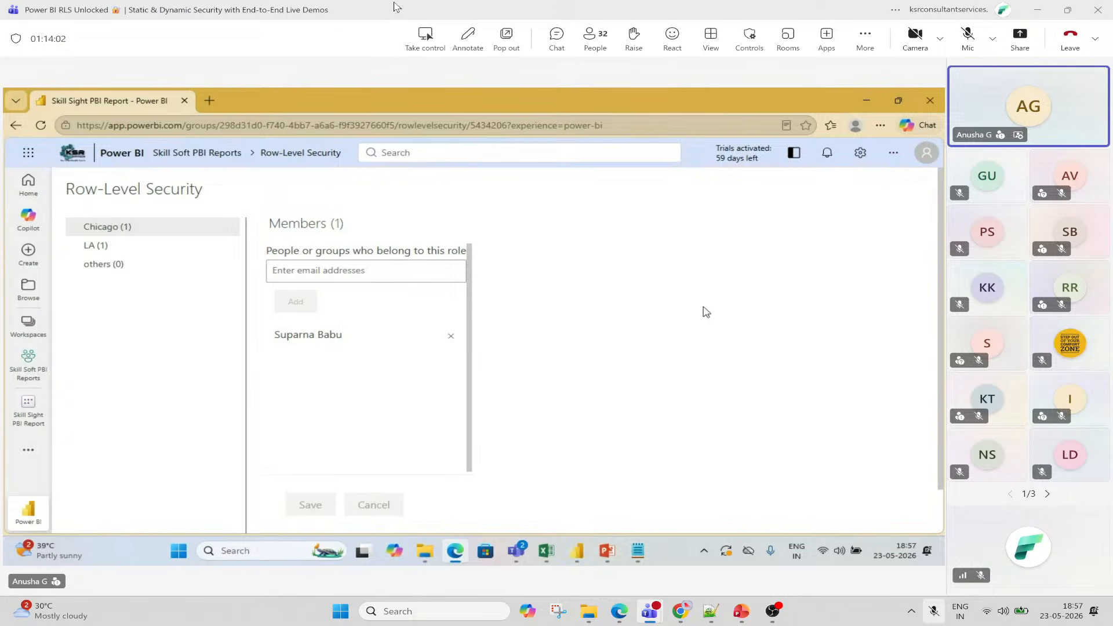
Send a clap reaction to the presenter, then bring up the meeting chat.
{"action": "mouse_move", "coordinate": [673, 41]}
{"action": "left_click", "coordinate": [737, 84]}
{"action": "left_click", "coordinate": [556, 36]}
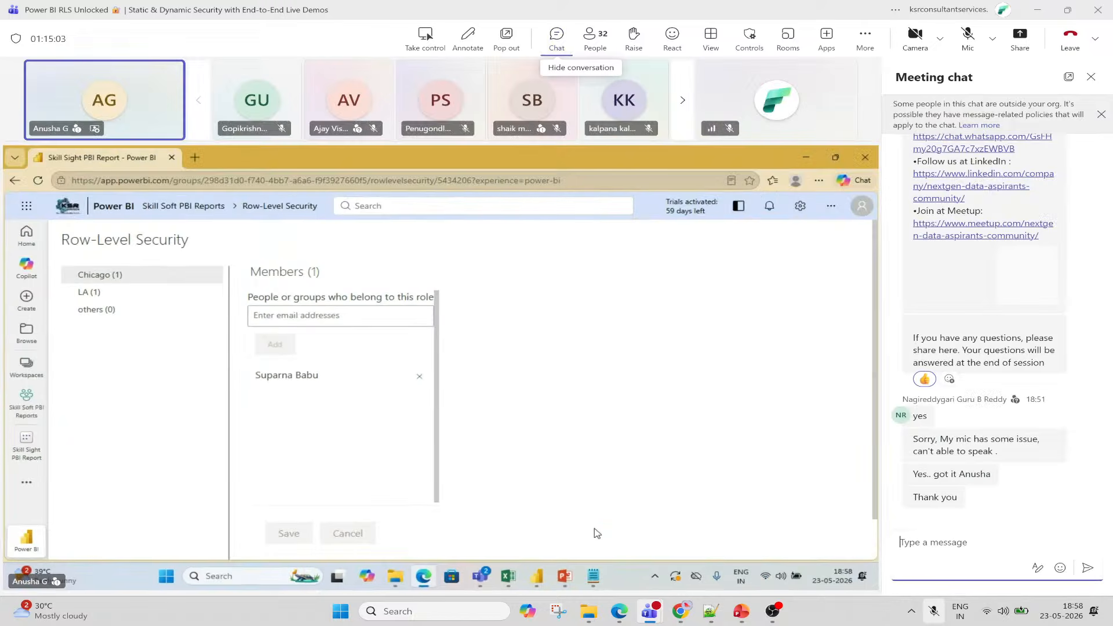
Draft the chat reply 'These are real-time sugegstions. Pls note of it.', fixing early typos.
{"action": "type", "text": "Thsi"}
{"action": "key", "text": "BackSpace"}
{"action": "key", "text": "BackSpace"}
{"action": "key", "text": "BackSpace"}
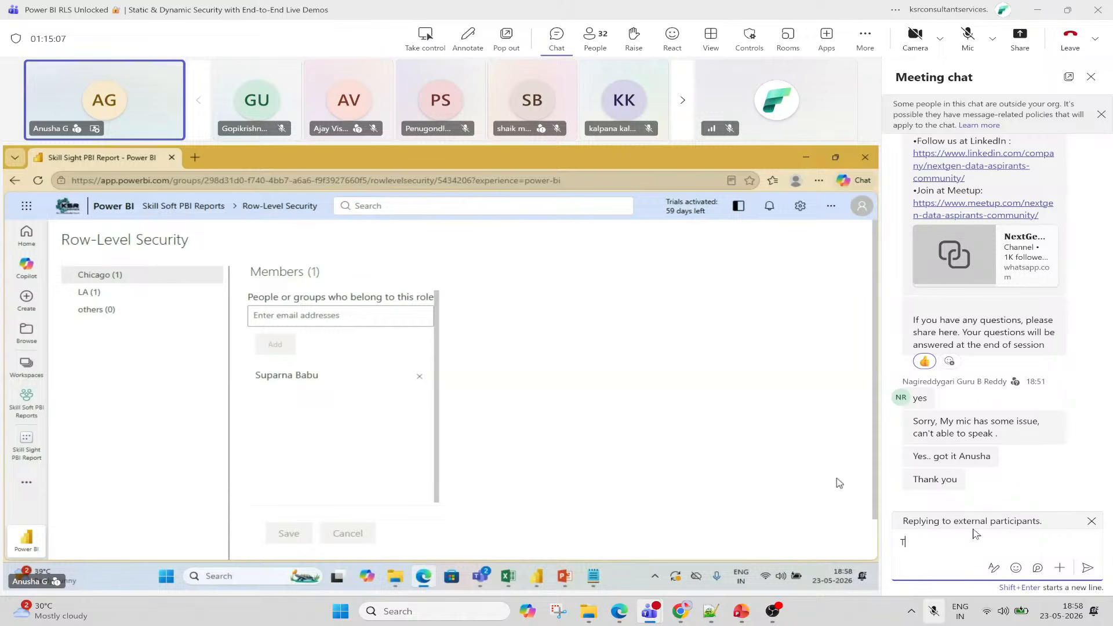
{"action": "type", "text": "hese arr re"}
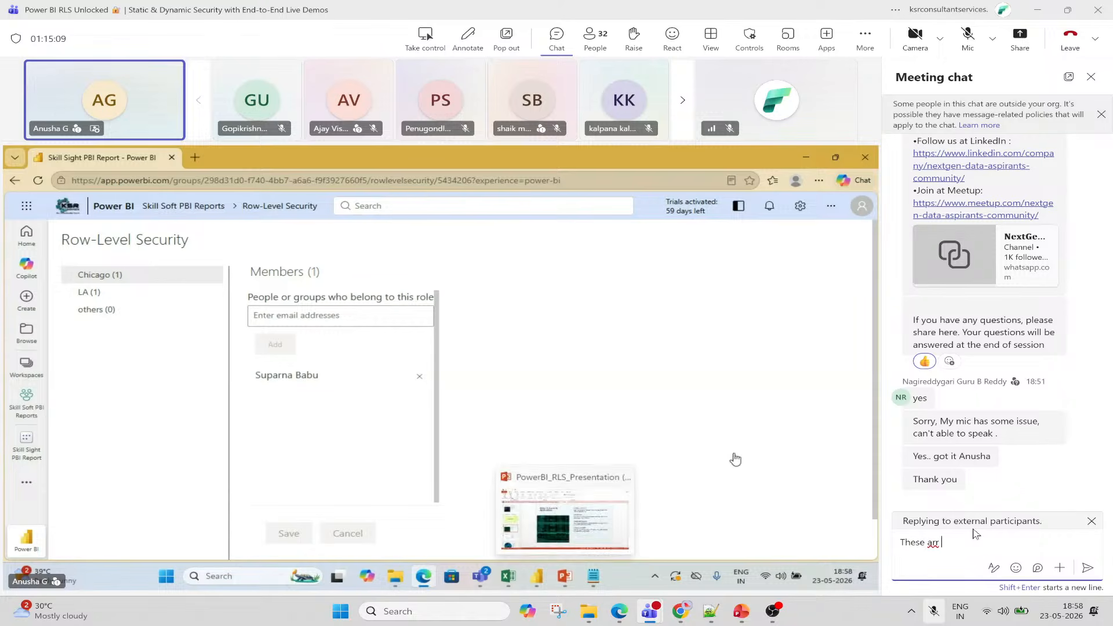
{"action": "key", "text": "BackSpace"}
{"action": "key", "text": "BackSpace"}
{"action": "key", "text": "BackSpace"}
{"action": "key", "text": "BackSpace"}
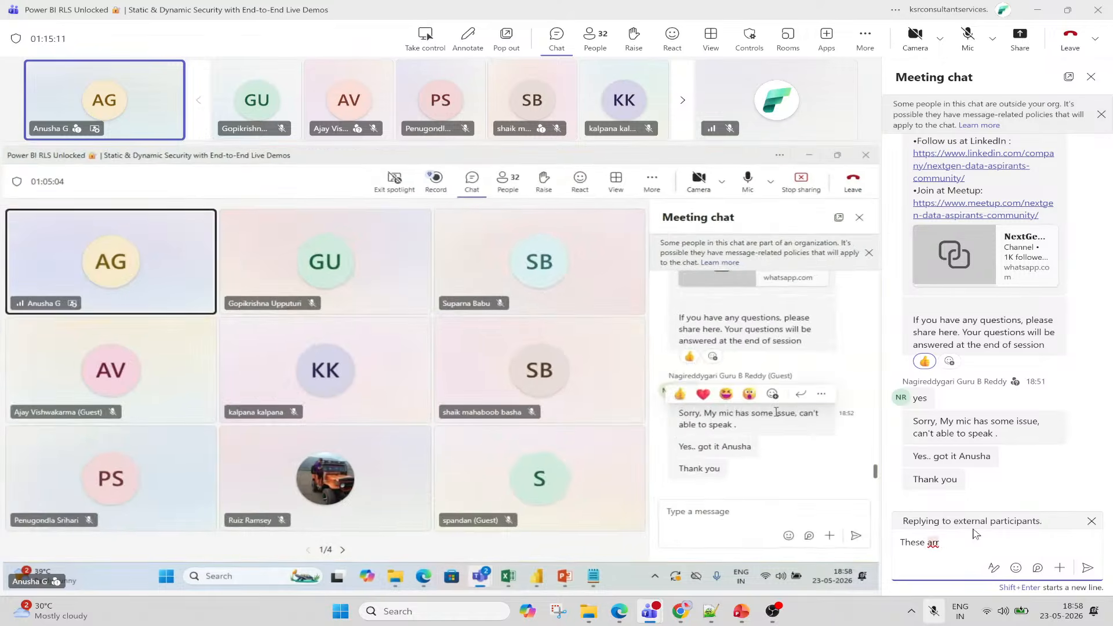
{"action": "type", "text": "e real-time"}
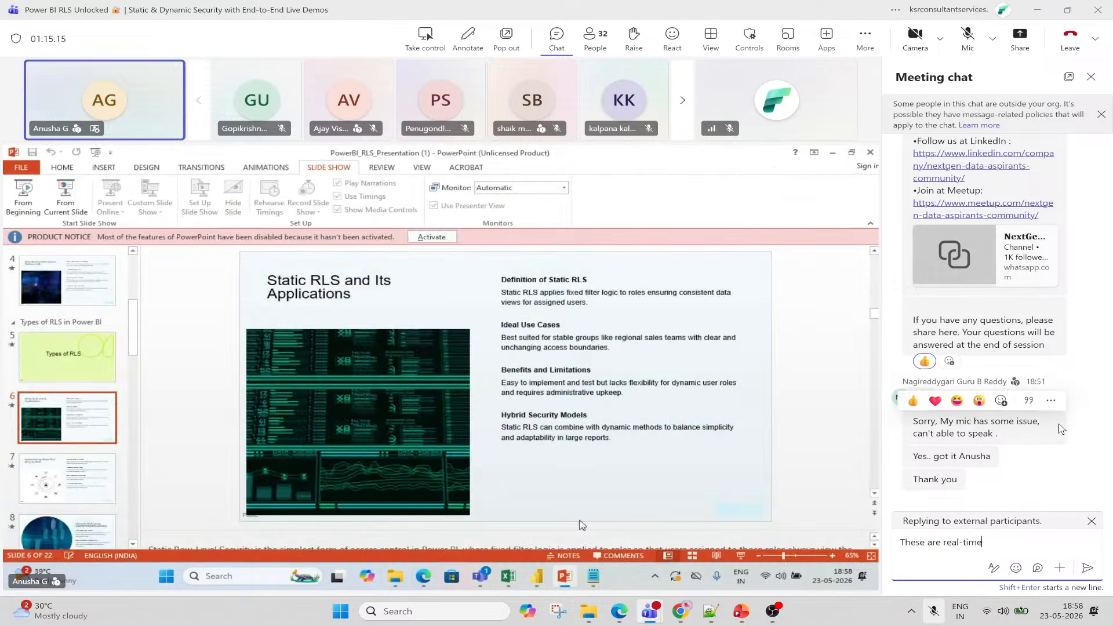
{"action": "type", "text": " sugegstion"}
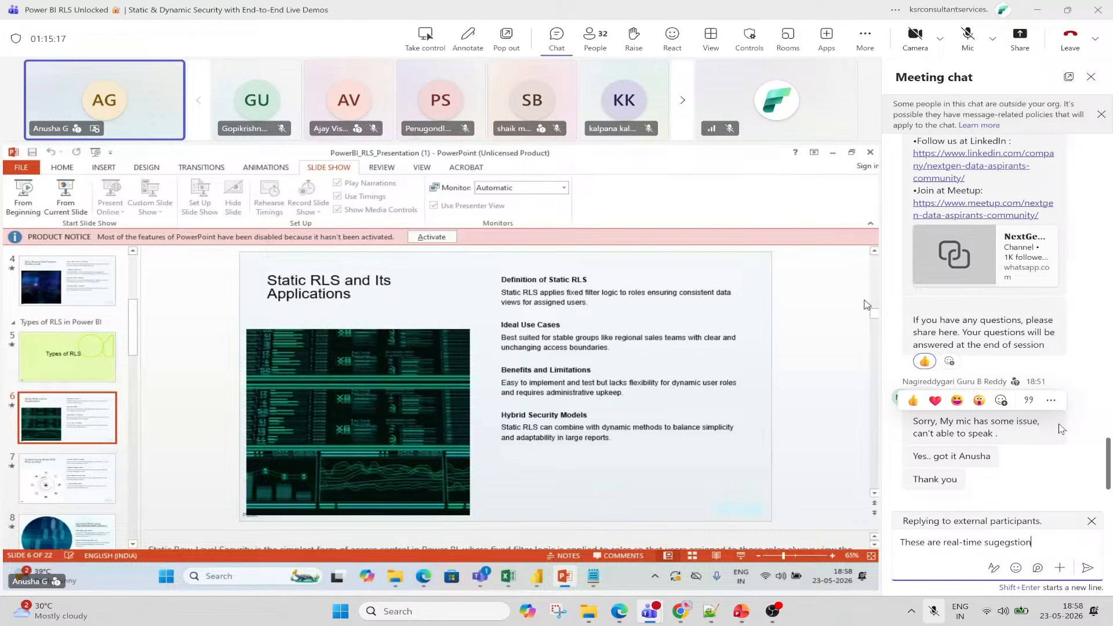
{"action": "type", "text": "s. Pls "}
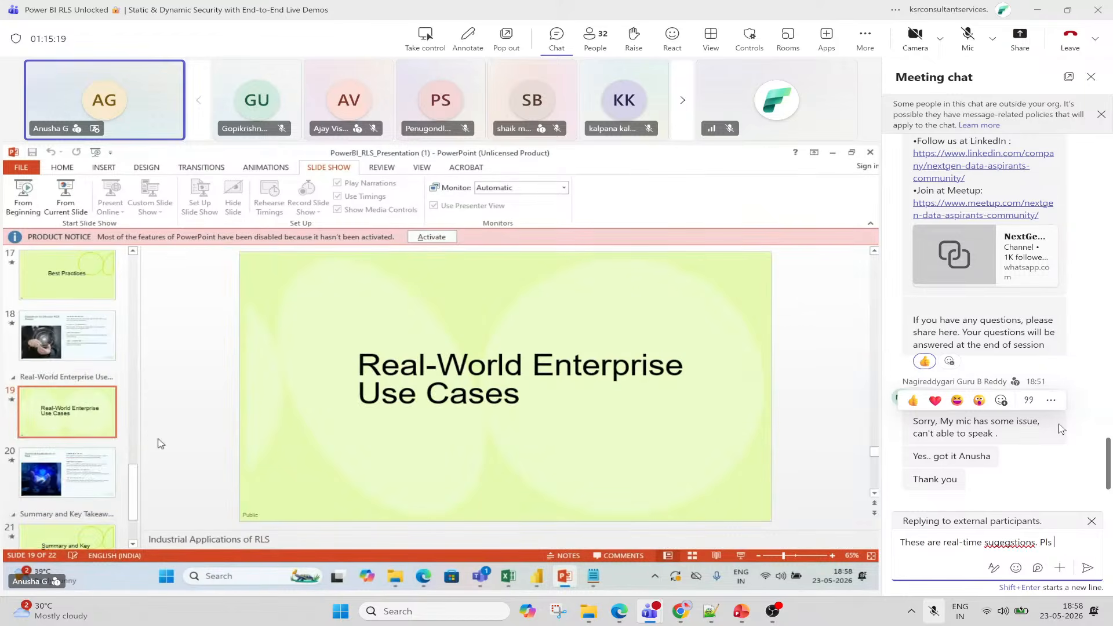
{"action": "type", "text": "note of it."}
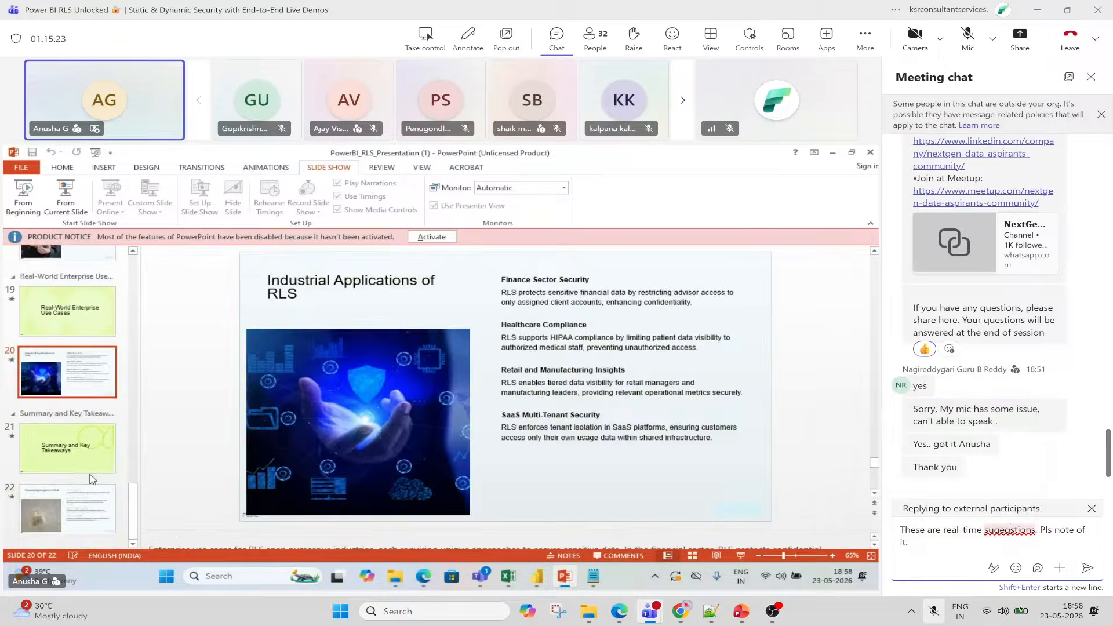
Correct the misspelling to 'suggestions', send the reply, close the chat and unmute the mic.
{"action": "right_click", "coordinate": [1009, 530]}
{"action": "left_click", "coordinate": [918, 441]}
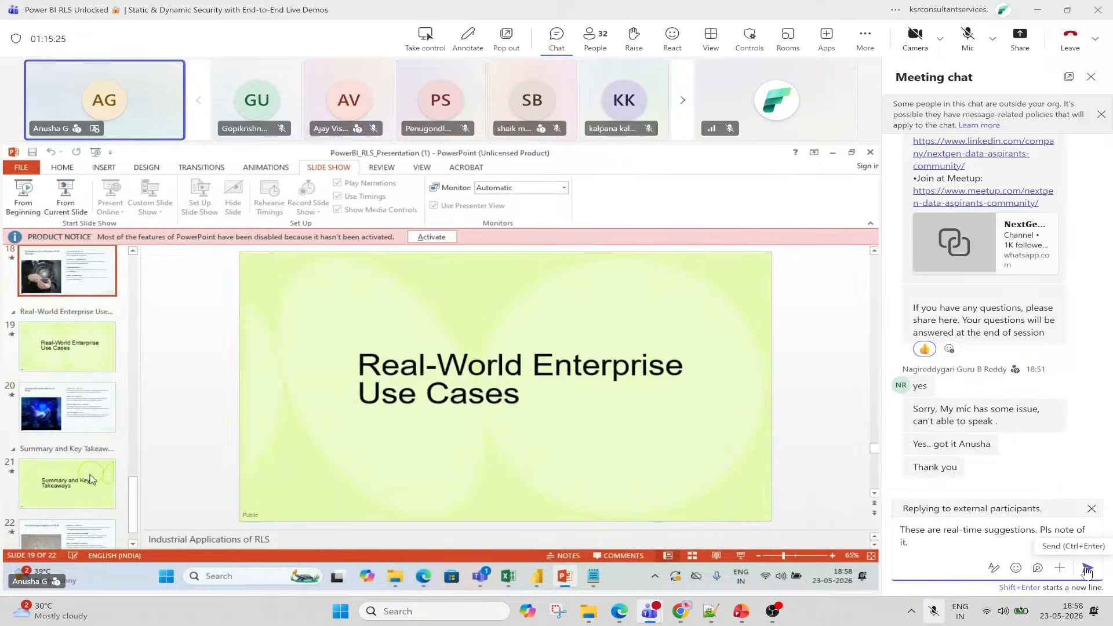
{"action": "key", "text": "Return"}
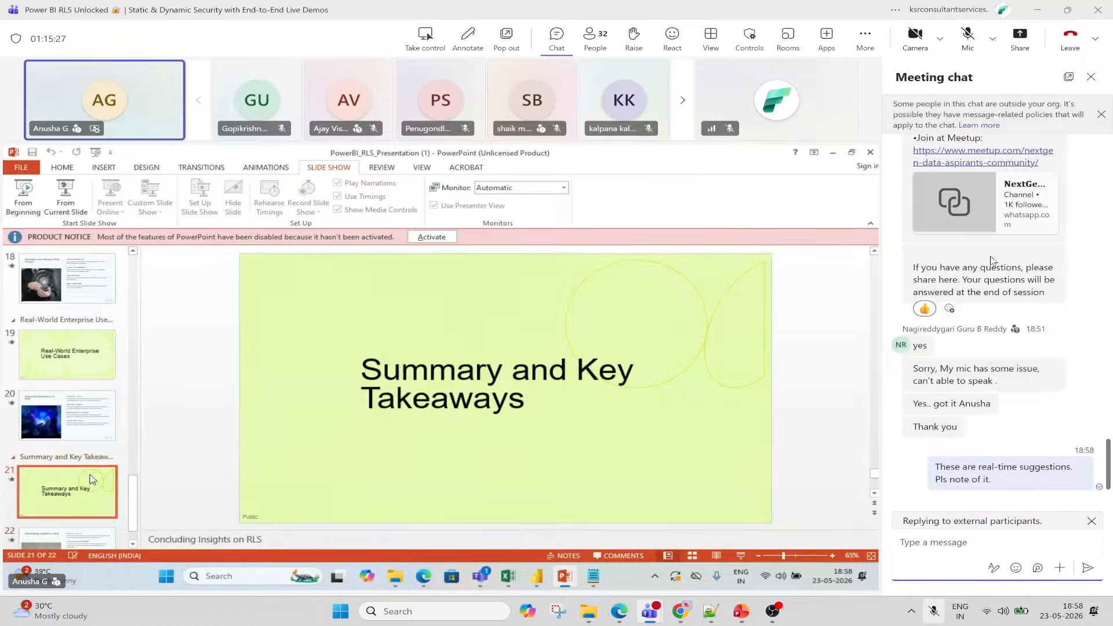
{"action": "left_click", "coordinate": [1089, 81]}
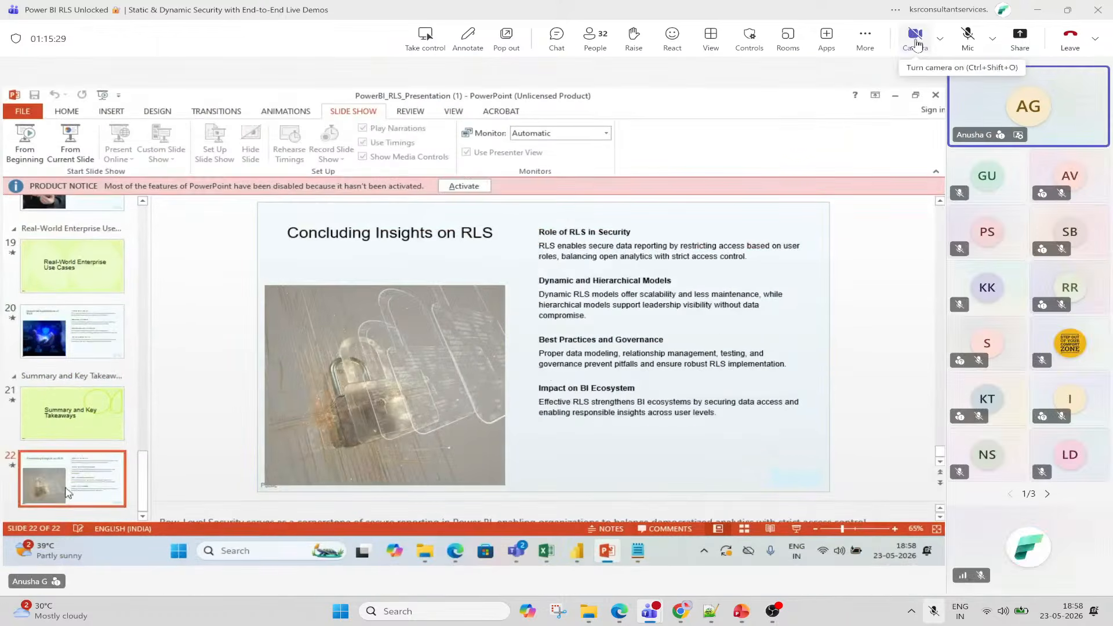
{"action": "left_click", "coordinate": [976, 40]}
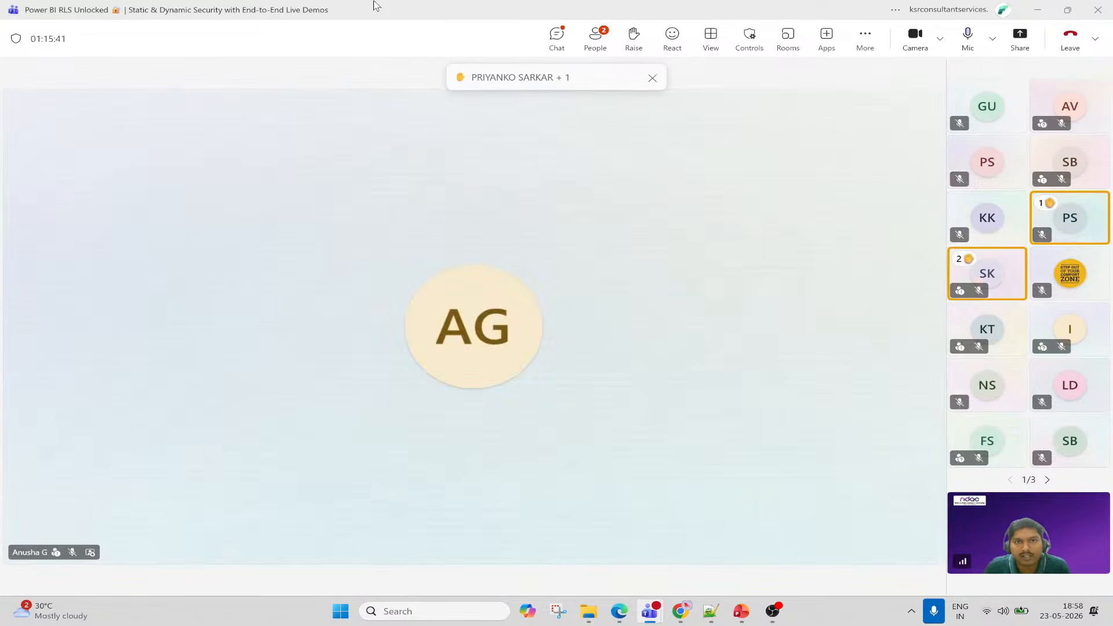
Share the entire screen in Teams and advance the NextGen Data Aspirants deck to the 'NDAC QUIZ - Session 6' QR slide.
{"action": "left_click", "coordinate": [1019, 43]}
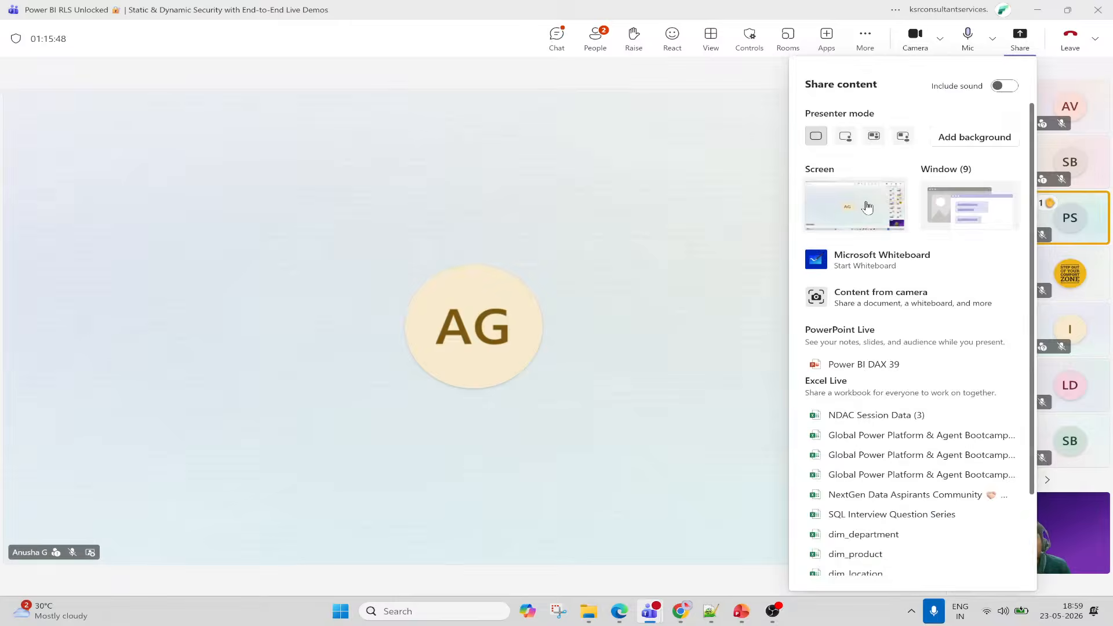
{"action": "left_click", "coordinate": [868, 207]}
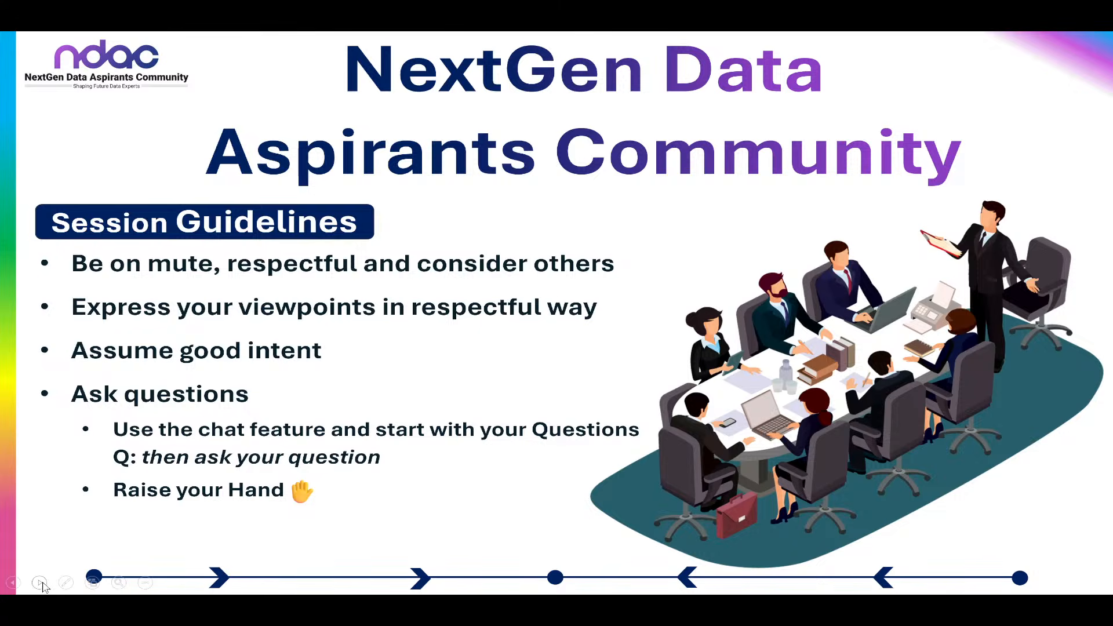
{"action": "left_click", "coordinate": [41, 583]}
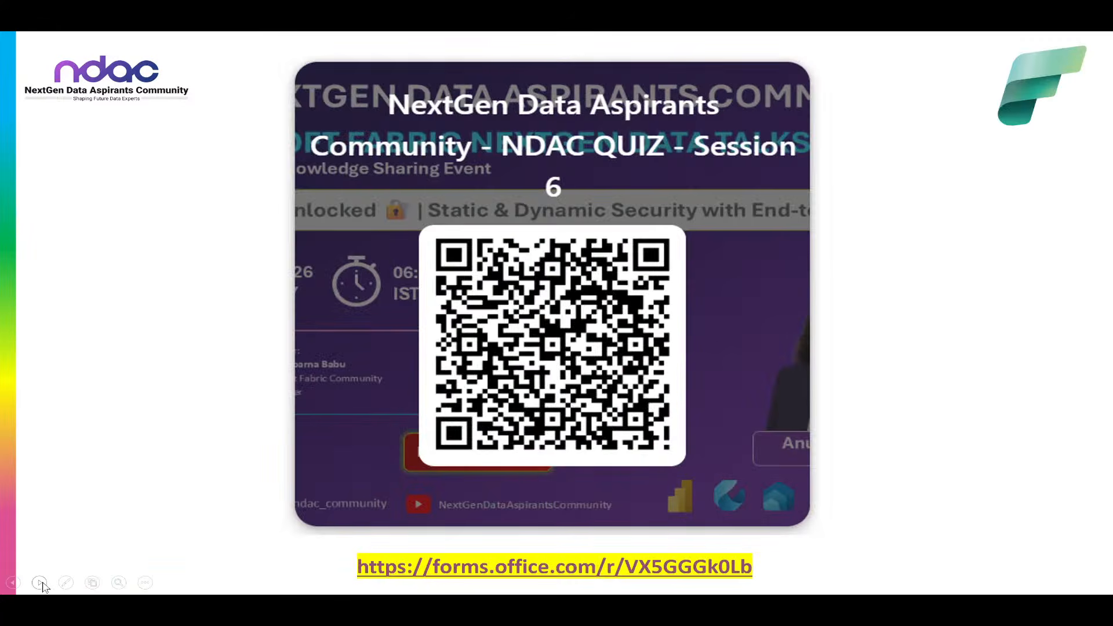